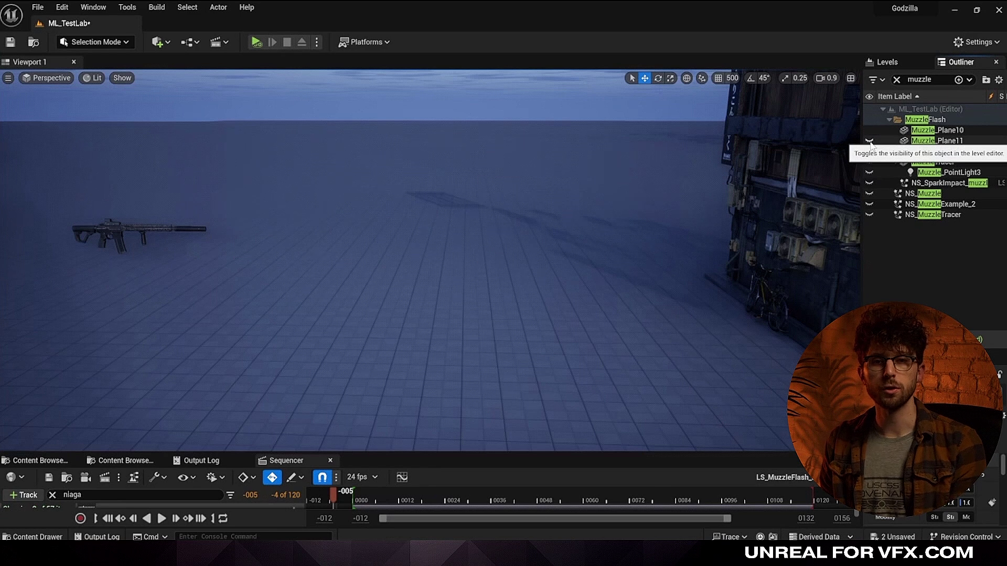
# Unhide Muzzle_Plane11 and Muzzle_PointLight2 to preview the finished muzzle flash and its light.
pyautogui.click(869, 142)
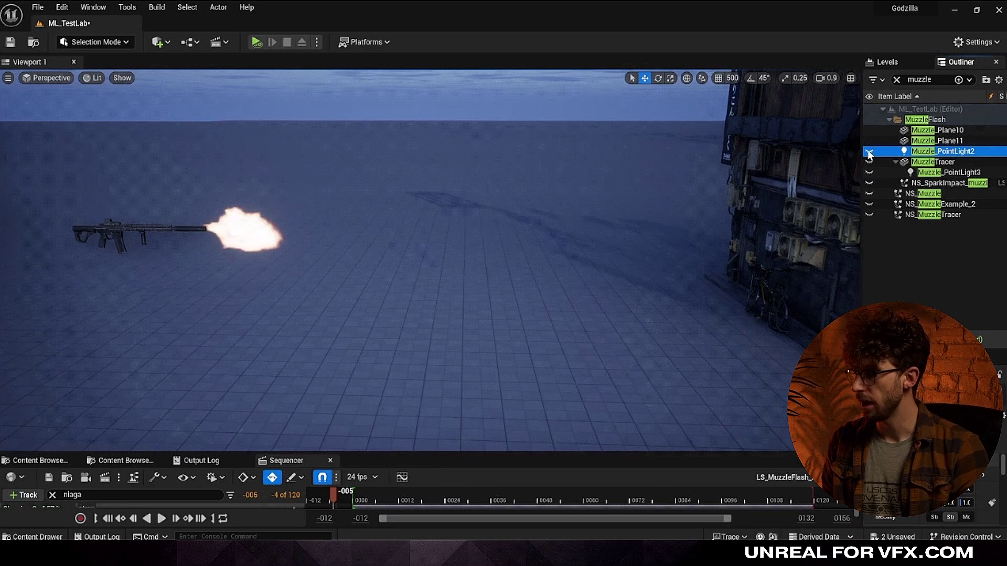
pyautogui.click(868, 152)
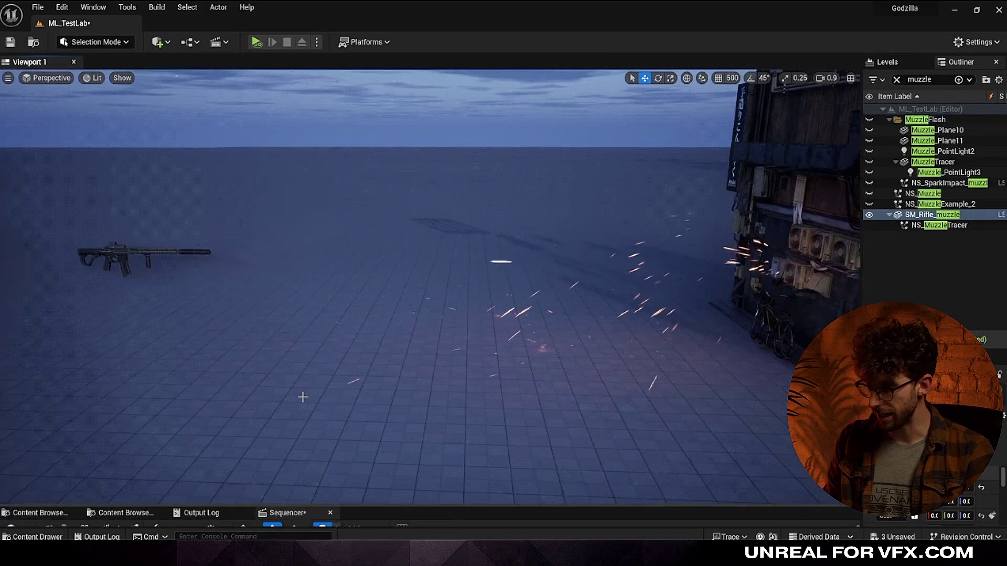
pyautogui.press('f')
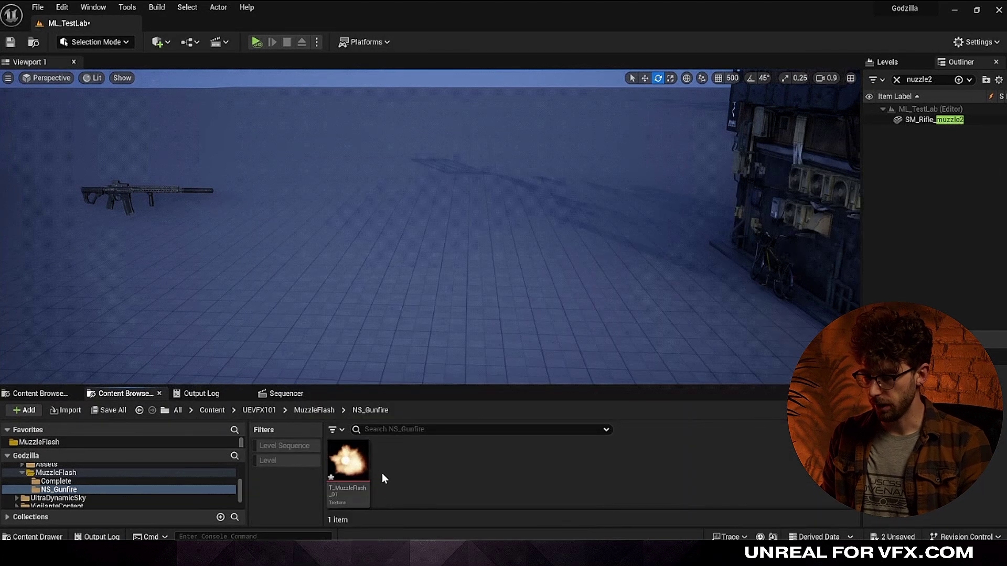
# Create a Niagara System from the Directional Burst emitter template in the NS_Gunfire folder and name it NS_Gunfire.
pyautogui.rightClick(389, 473)
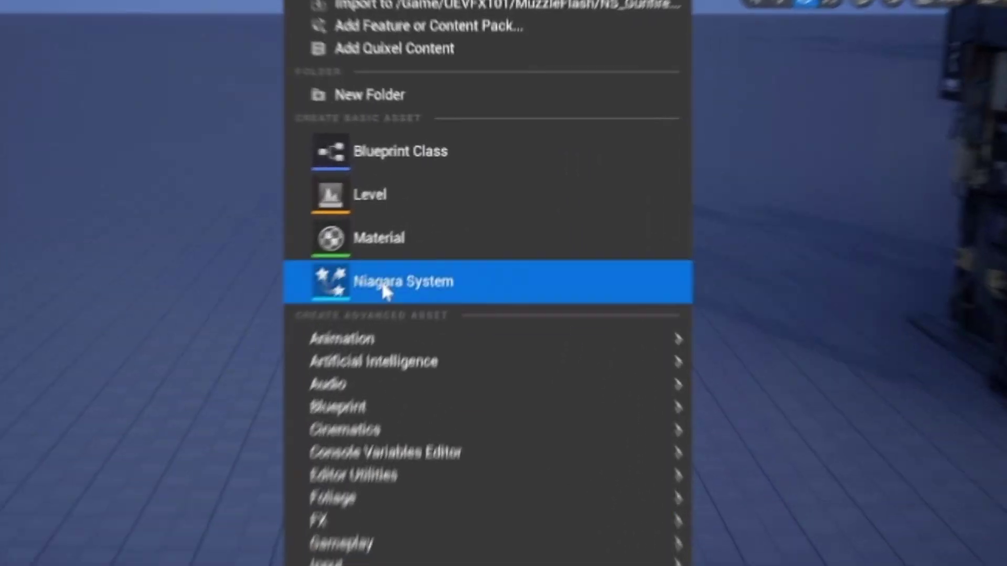
pyautogui.click(386, 287)
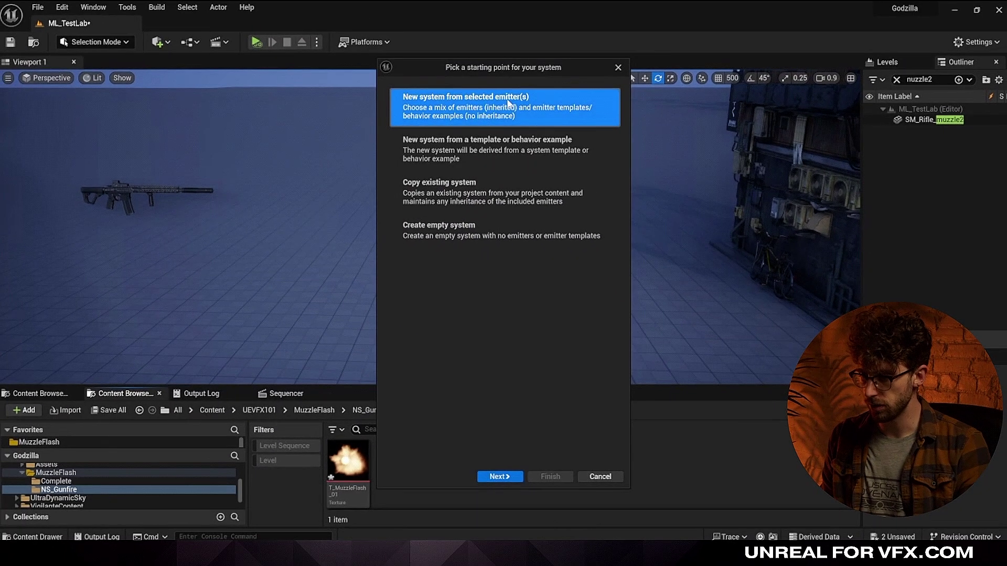
pyautogui.click(500, 477)
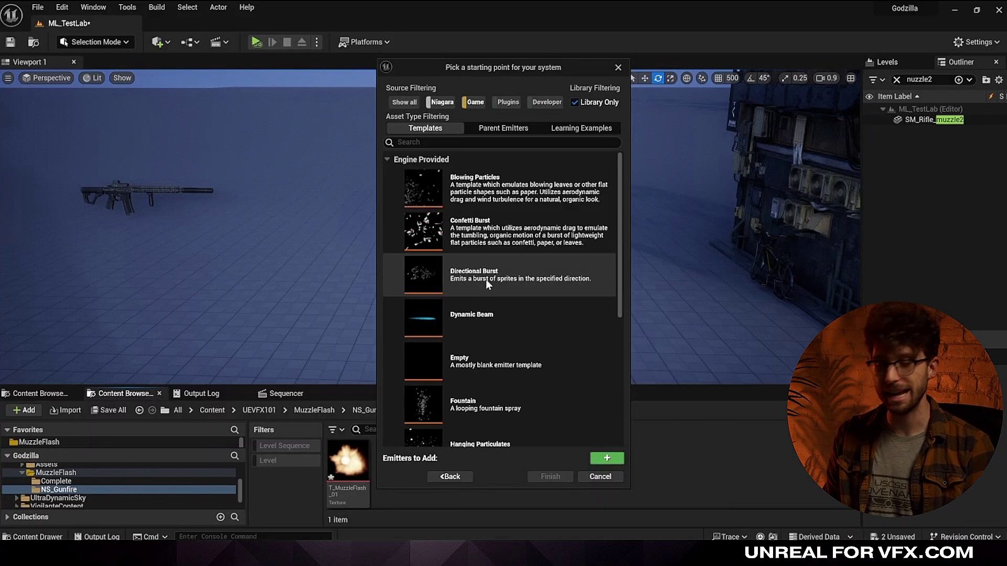
pyautogui.click(486, 278)
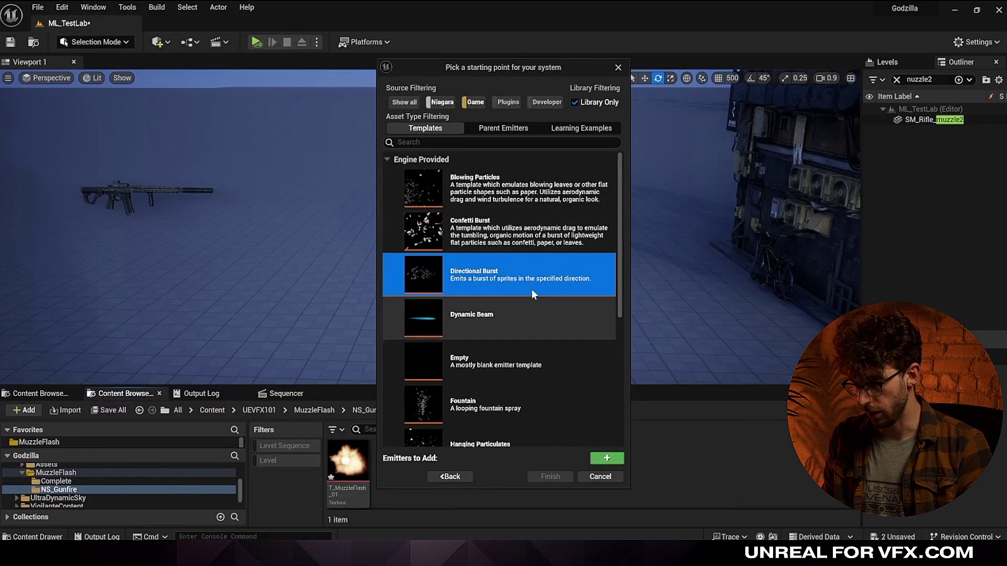
pyautogui.click(614, 460)
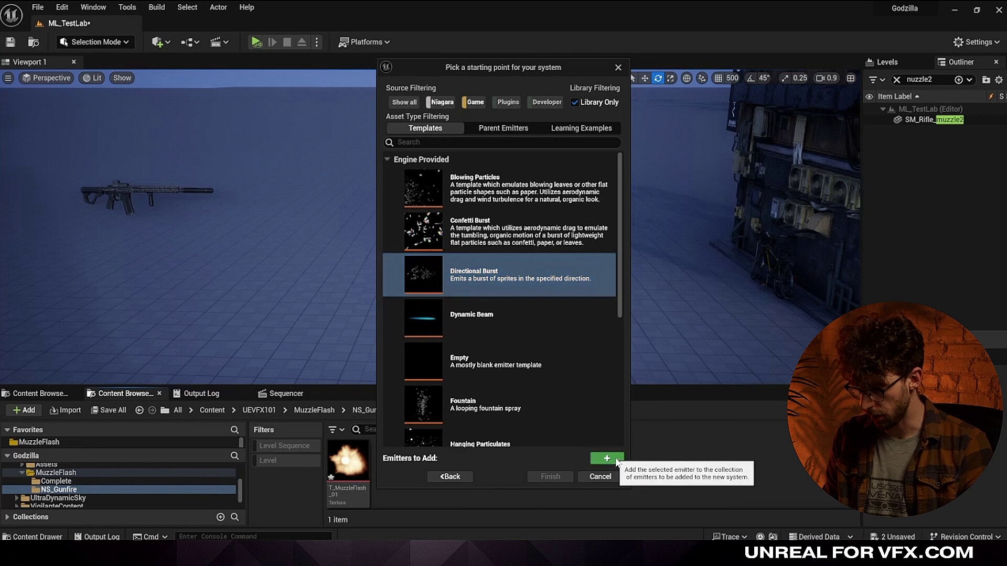
pyautogui.click(549, 476)
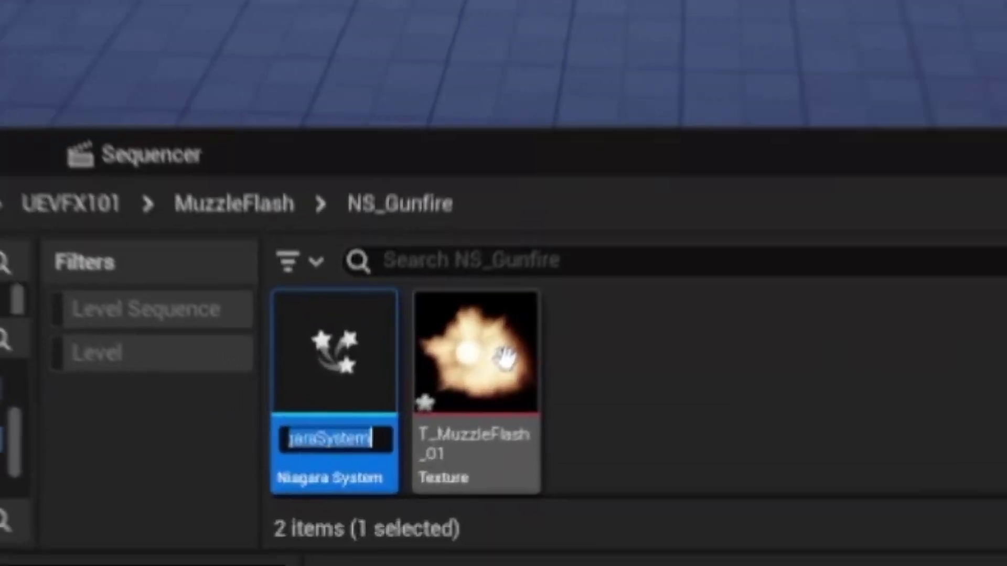
pyautogui.write('NS')
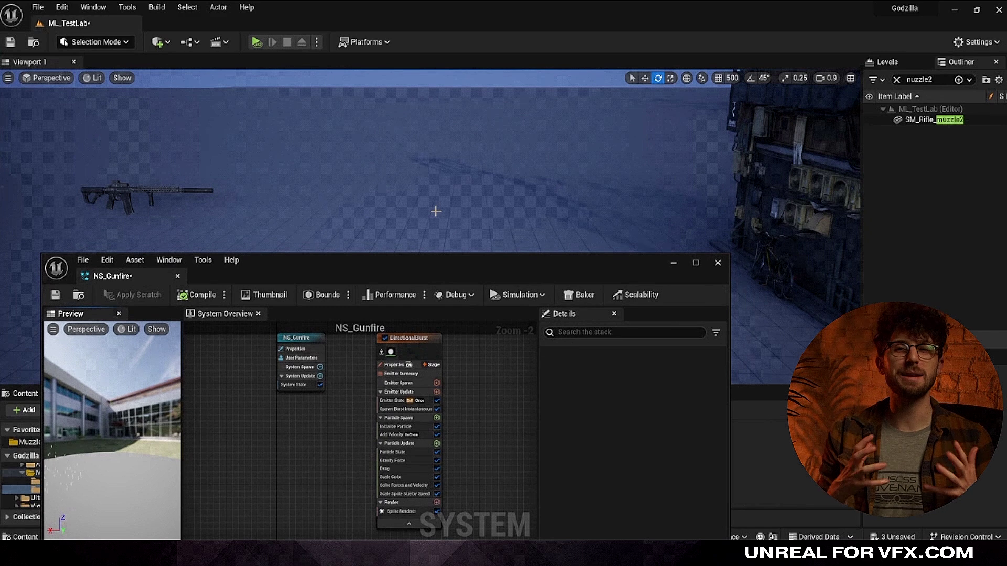
# Move the NS_Gunfire editor window clear of the level viewport and place the NS_Gunfire system in the level in front of the rifle.
pyautogui.moveTo(436, 262); pyautogui.dragTo(448, 105)
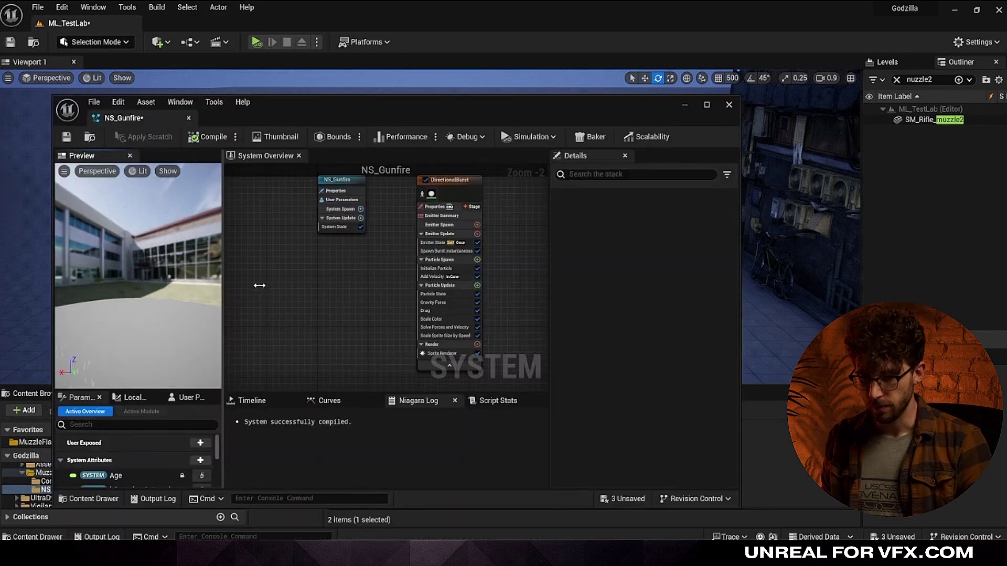
pyautogui.moveTo(166, 288); pyautogui.dragTo(215, 288)
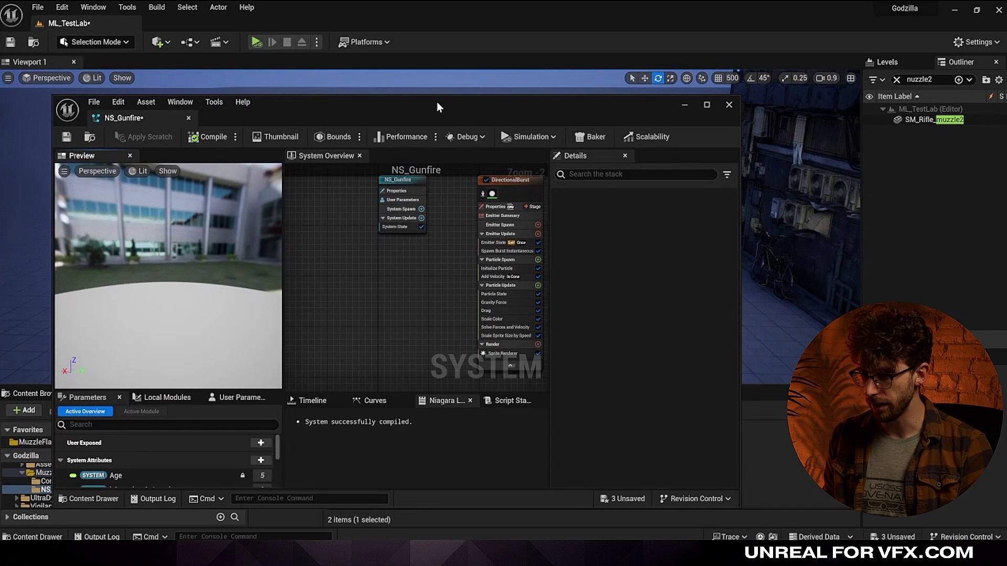
pyautogui.moveTo(436, 101); pyautogui.dragTo(405, 497)
pyautogui.moveTo(337, 456); pyautogui.dragTo(229, 213)
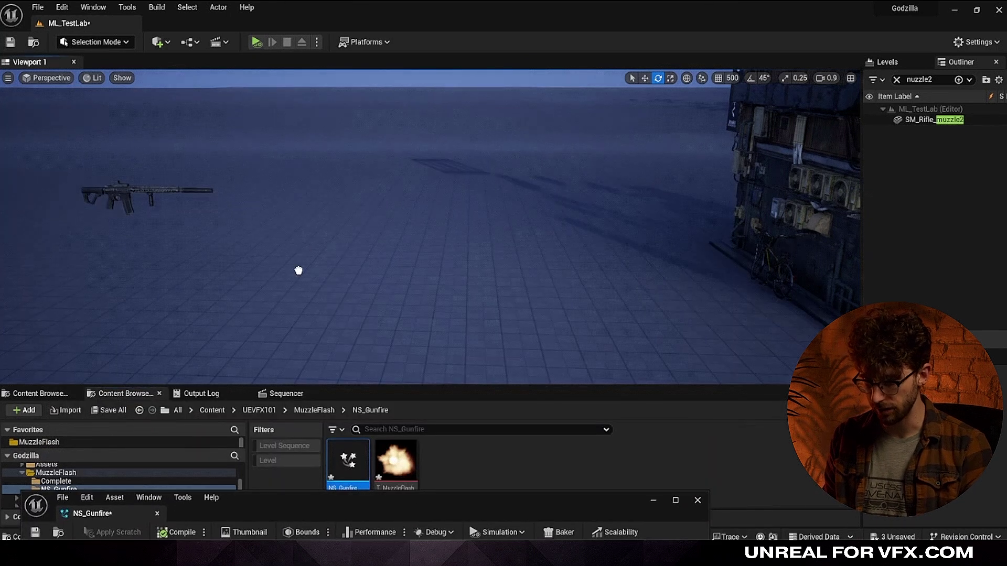
pyautogui.moveTo(298, 271); pyautogui.dragTo(295, 160)
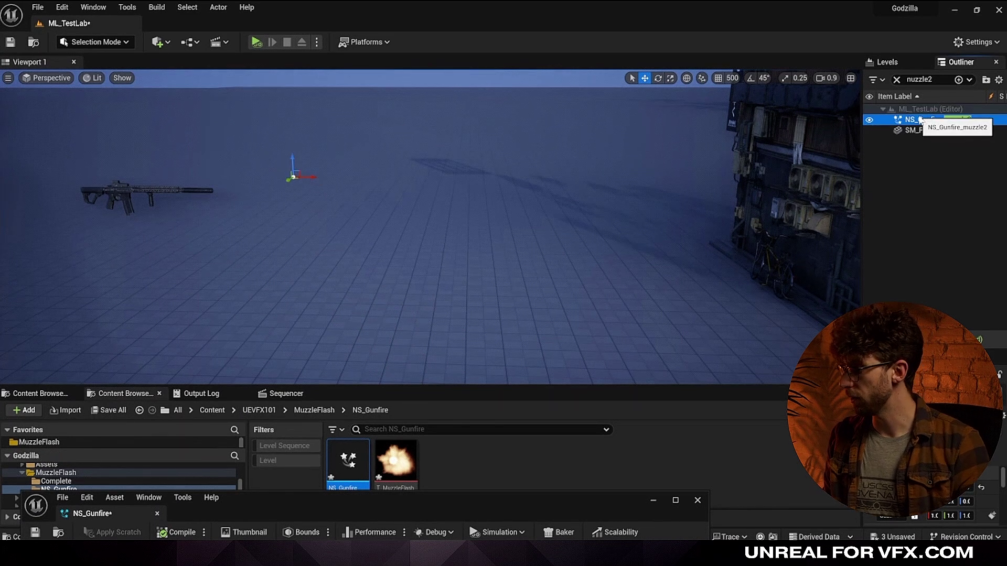
# Attach NS_Gunfire_muzzle2 to SM_Rifle_muzzle2 in the level hierarchy and reset its location.
pyautogui.moveTo(923, 122); pyautogui.dragTo(917, 131)
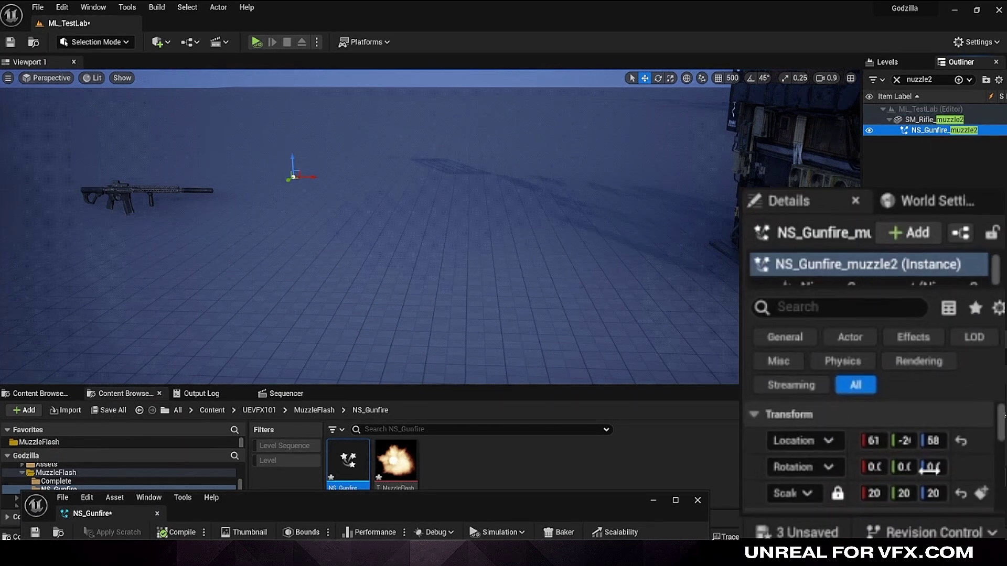
pyautogui.click(981, 487)
pyautogui.press('f')
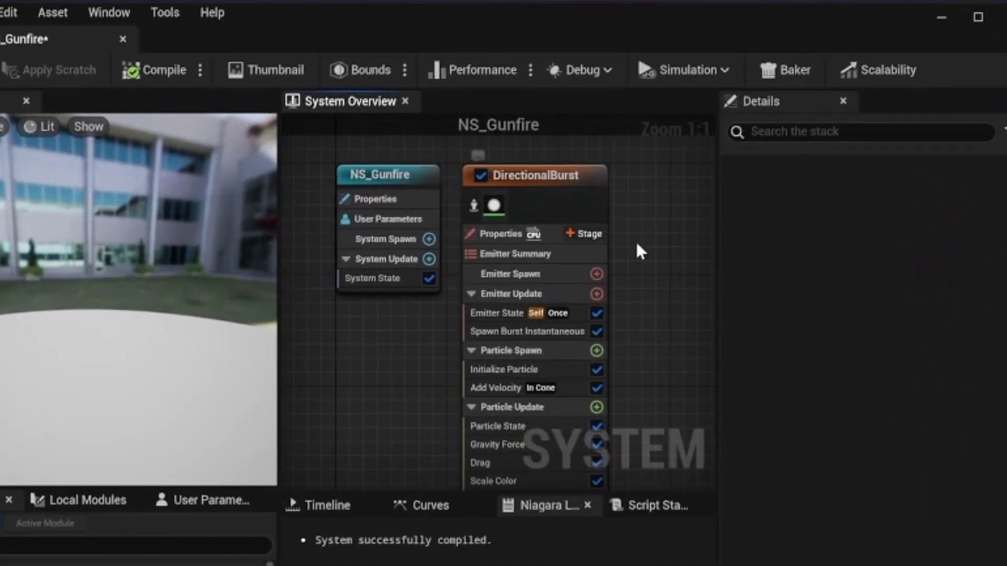
# Look over the DirectionalBurst emitter's module stack, including Initialize Particle and the render section.
pyautogui.moveTo(466, 261); pyautogui.dragTo(459, 219, button='right')
pyautogui.moveTo(610, 177); pyautogui.dragTo(603, 181, button='right')
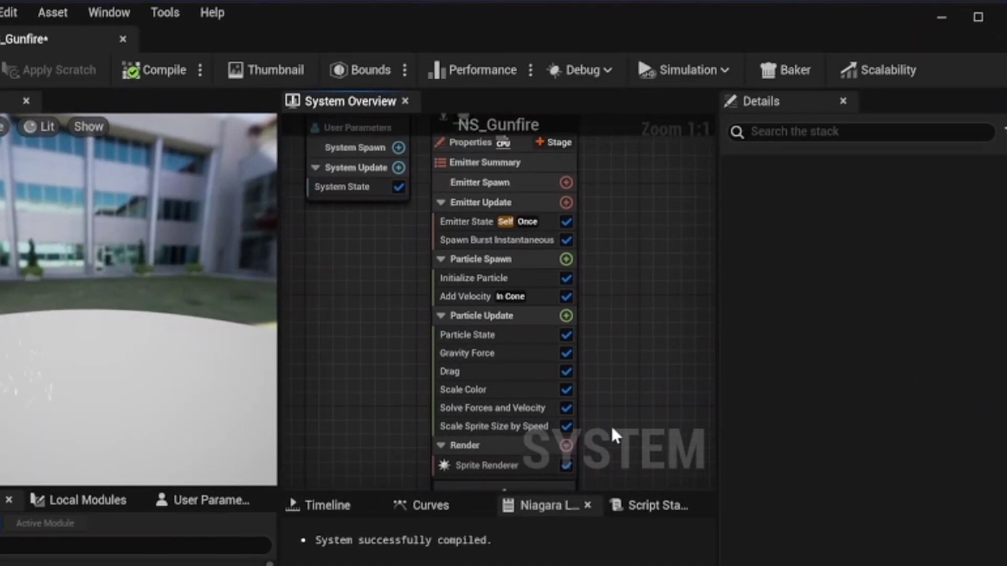
pyautogui.moveTo(581, 287); pyautogui.dragTo(561, 300, button='right')
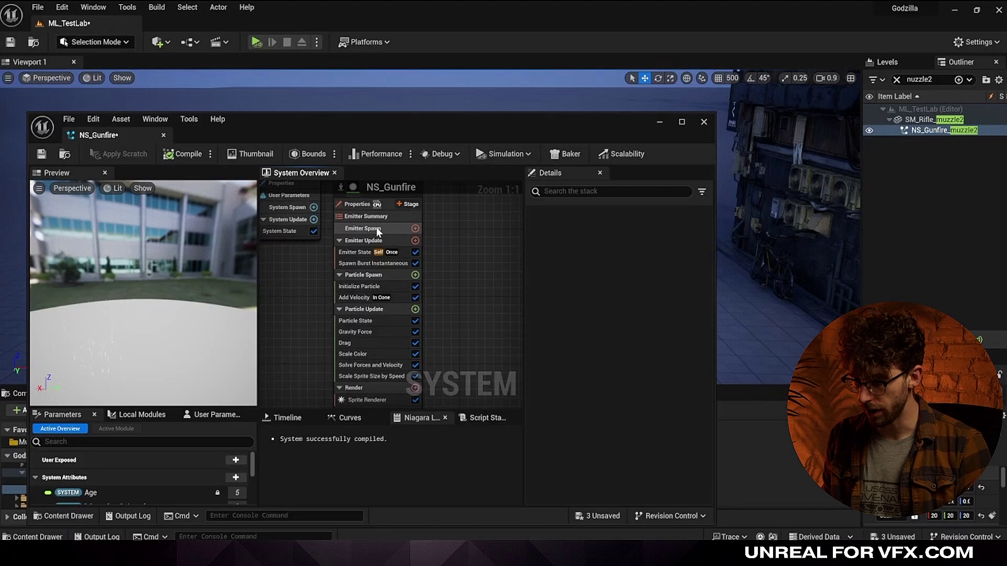
pyautogui.click(376, 286)
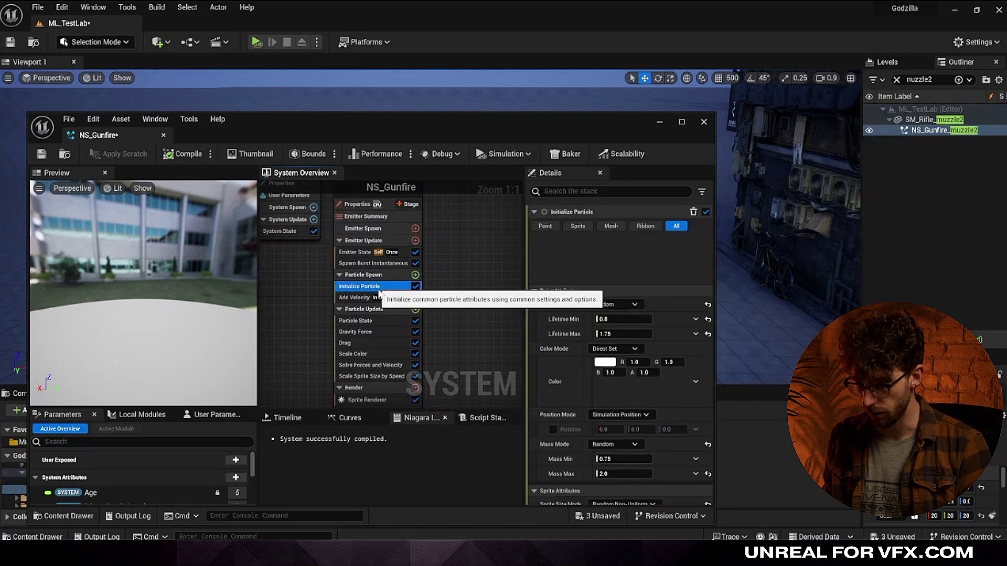
pyautogui.moveTo(440, 314); pyautogui.dragTo(433, 260, button='right')
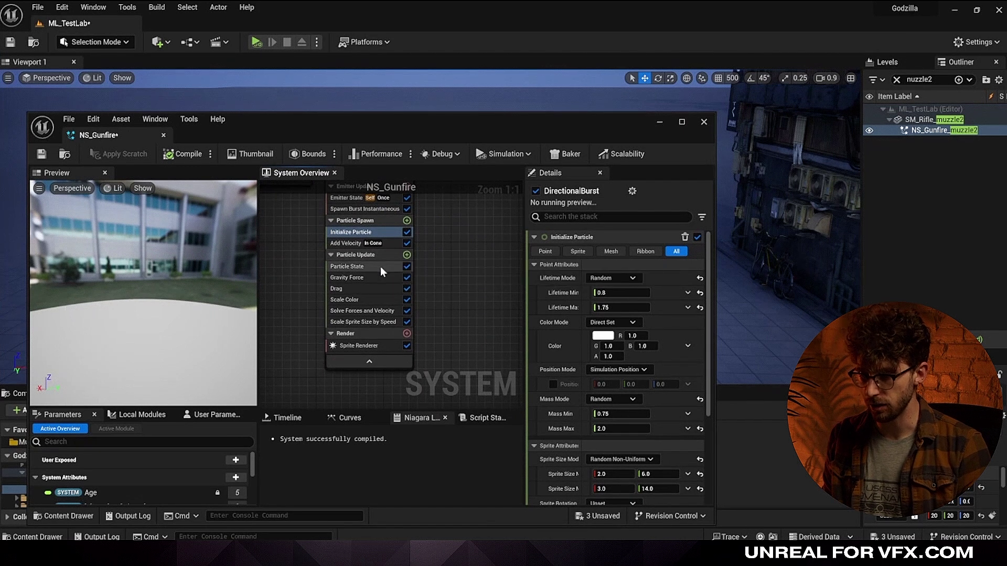
pyautogui.click(406, 333)
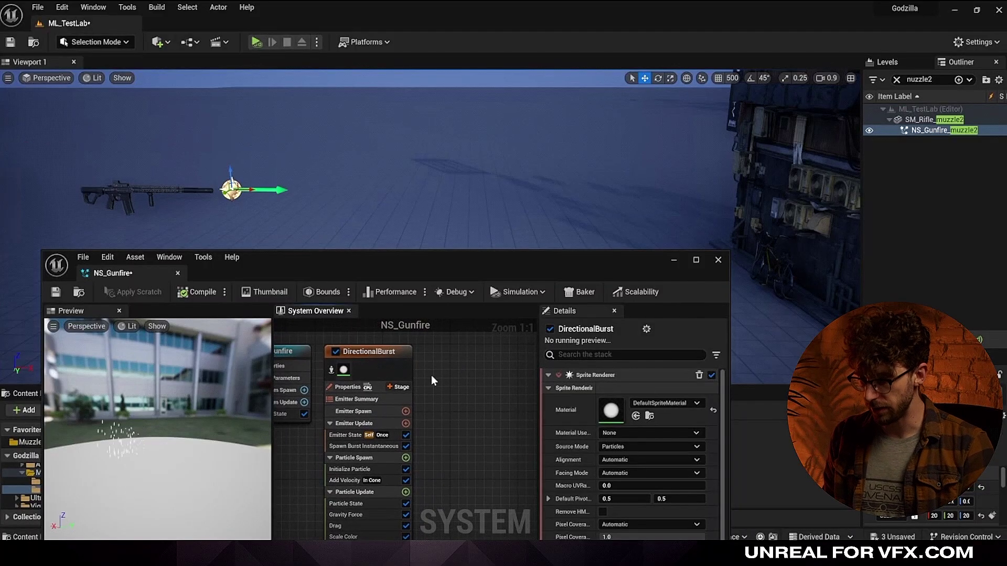
# Open the Emitter State settings of DirectionalBurst and recompile the system to replay the burst at the rifle.
pyautogui.moveTo(435, 401); pyautogui.dragTo(437, 379, button='right')
pyautogui.click(351, 414)
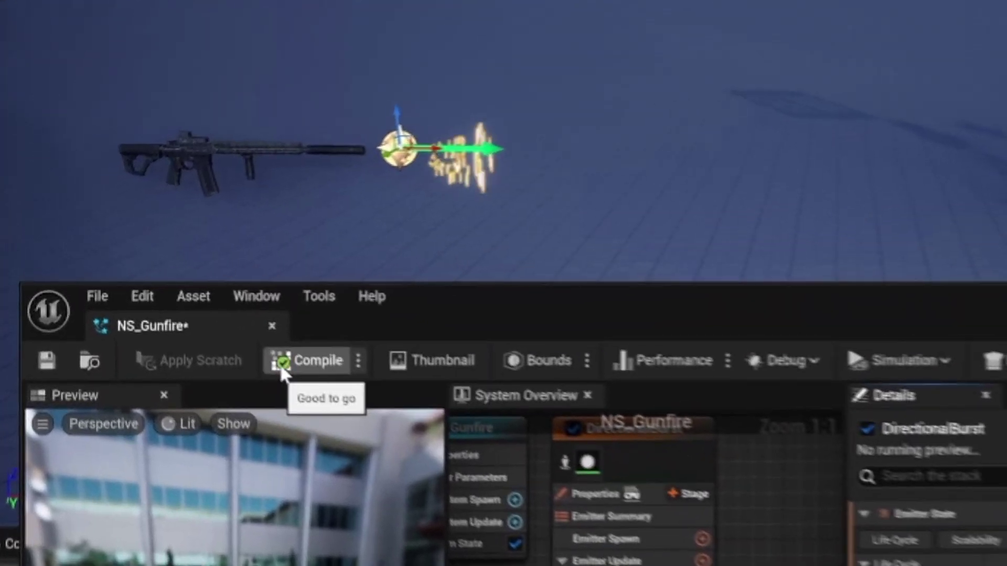
pyautogui.click(164, 294)
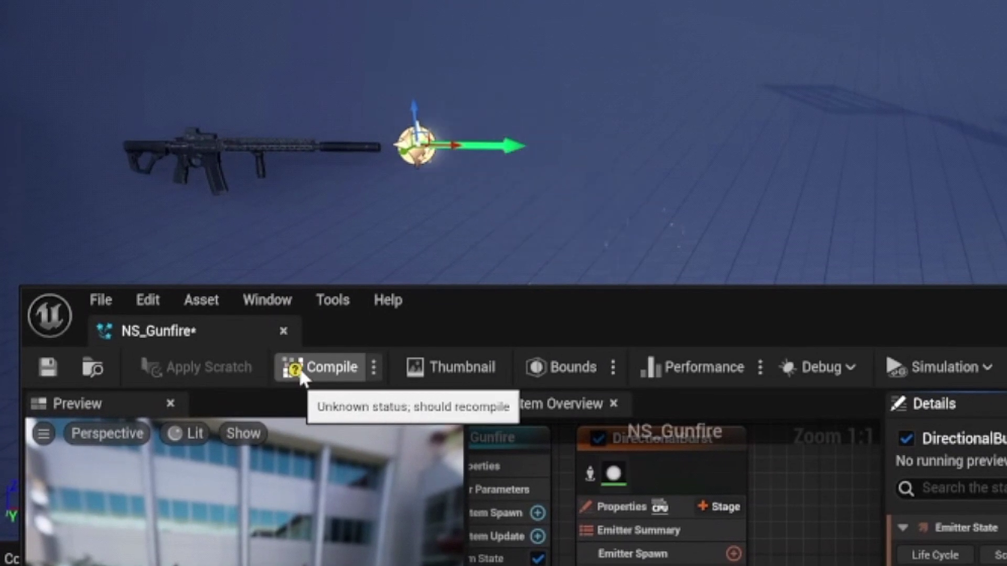
pyautogui.click(301, 368)
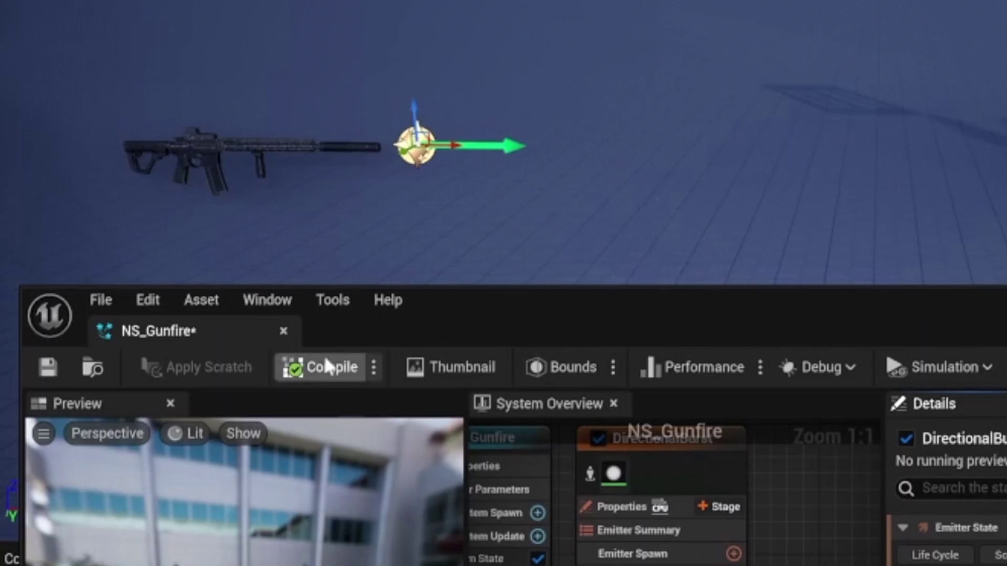
pyautogui.click(325, 367)
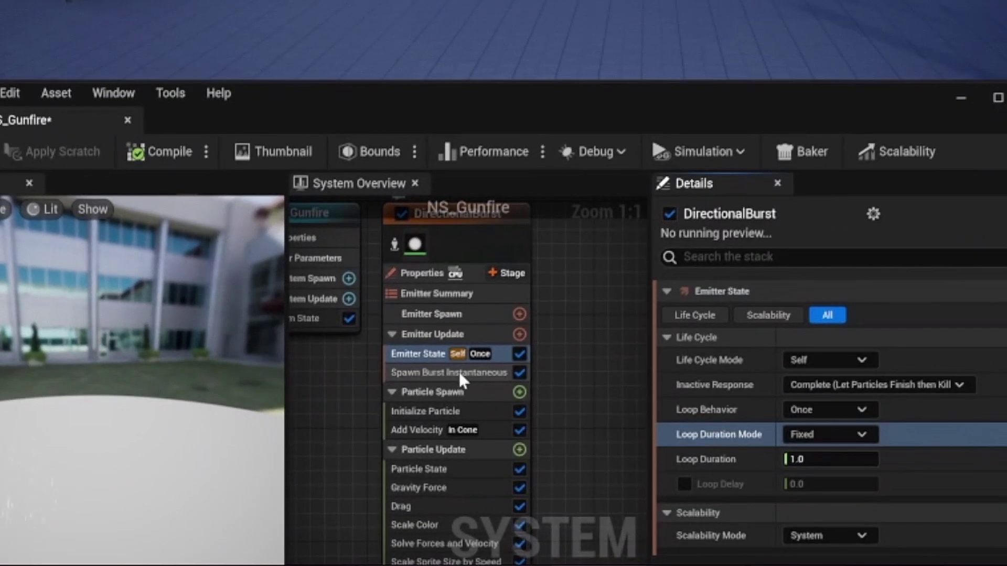
# Replace Spawn Burst Instantaneous with a Spawn Rate module under Emitter Update and open its SpawnRate value for editing.
pyautogui.click(441, 383)
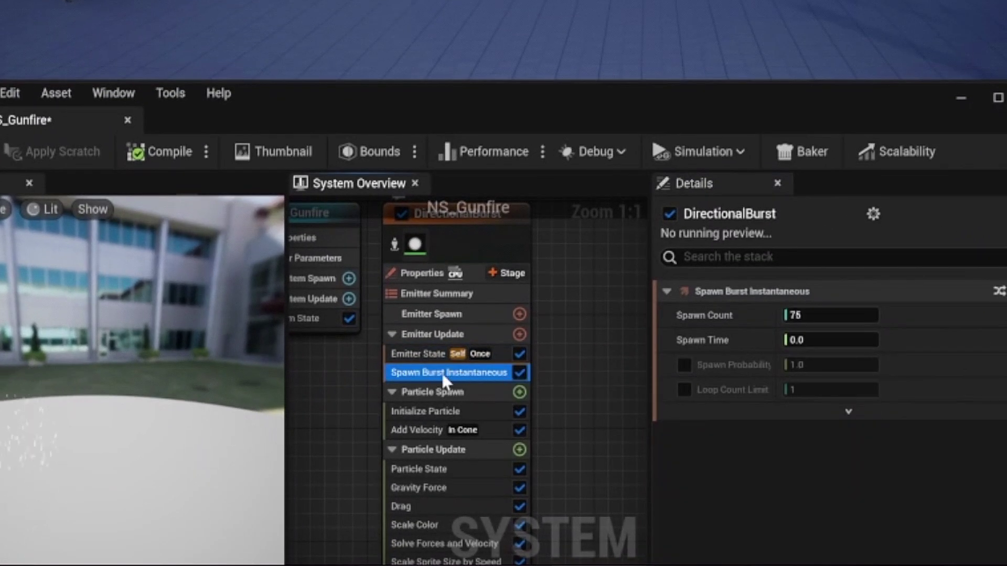
pyautogui.press('Delete')
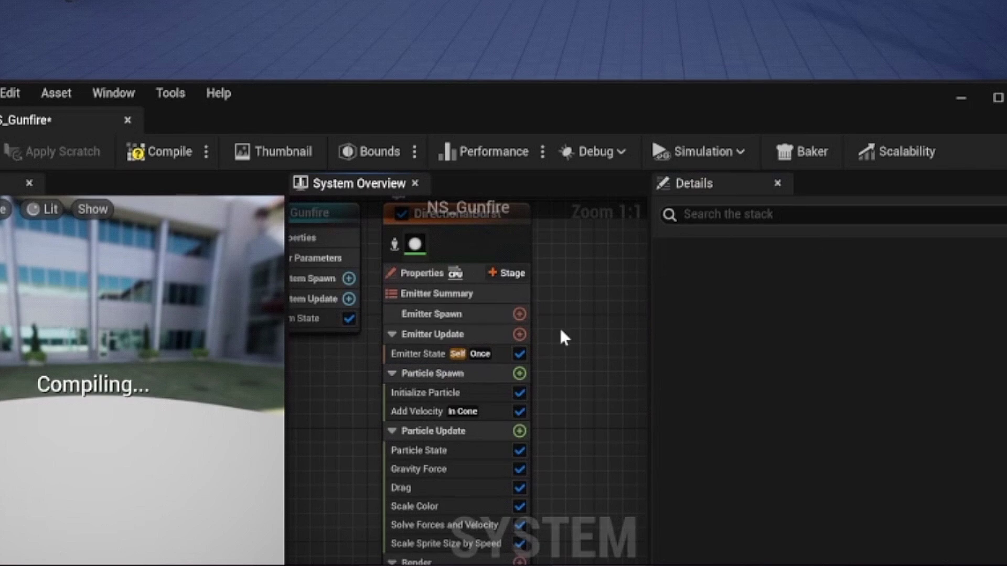
pyautogui.click(519, 334)
pyautogui.write('spawn')
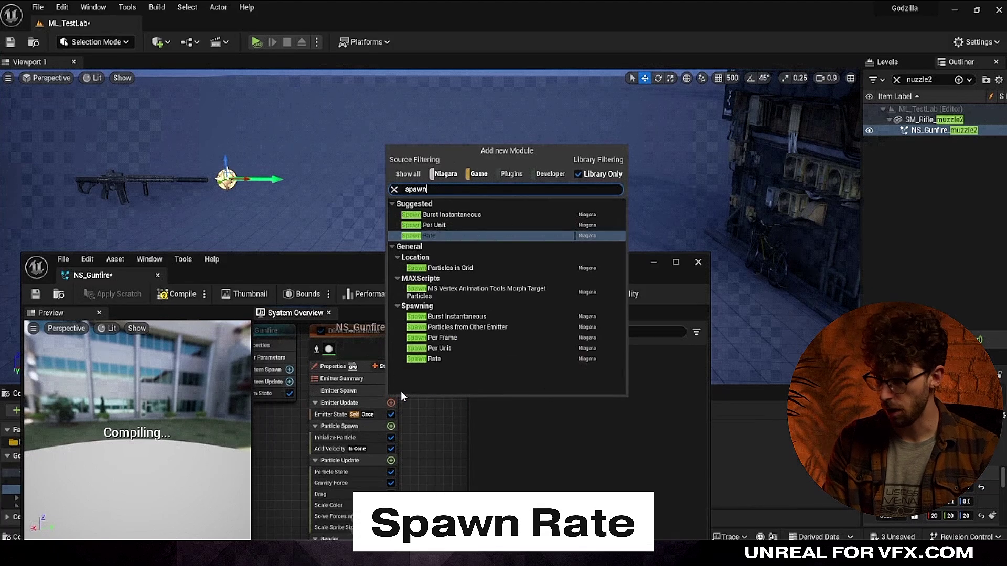
pyautogui.write(' rat')
pyautogui.press('Return')
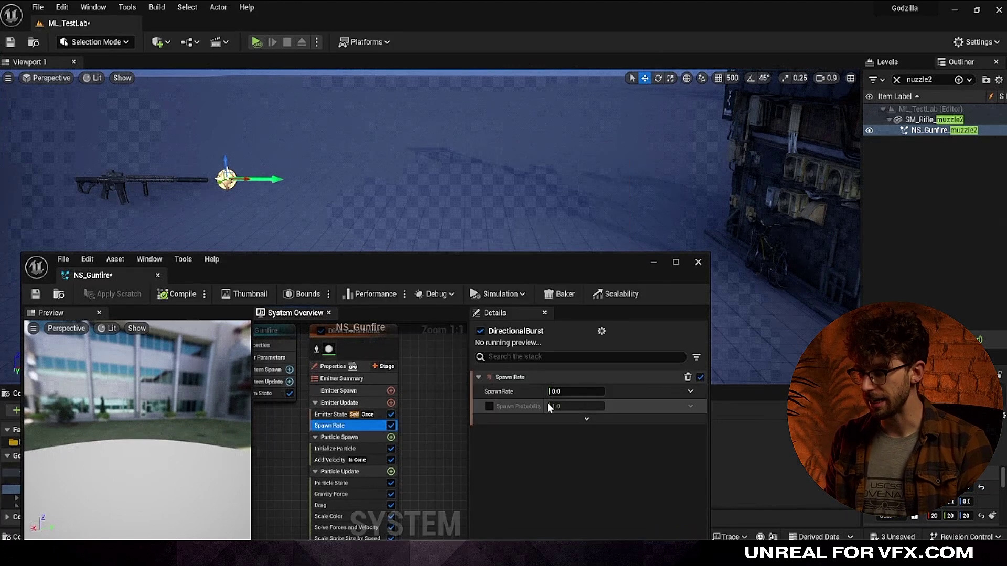
pyautogui.click(556, 392)
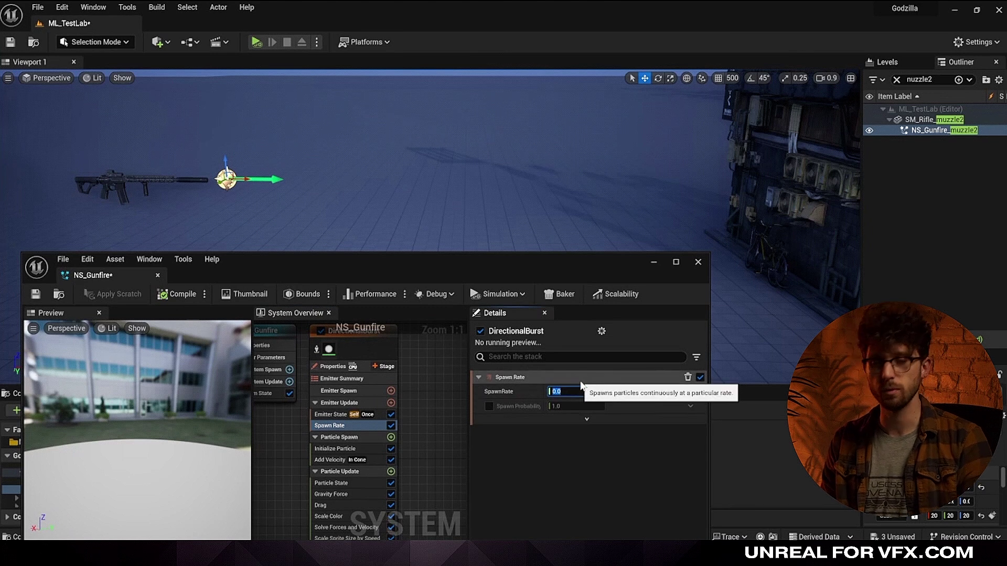
# Set the Loop Behavior in the DirectionalBurst Emitter State to Infinite.
pyautogui.click(322, 414)
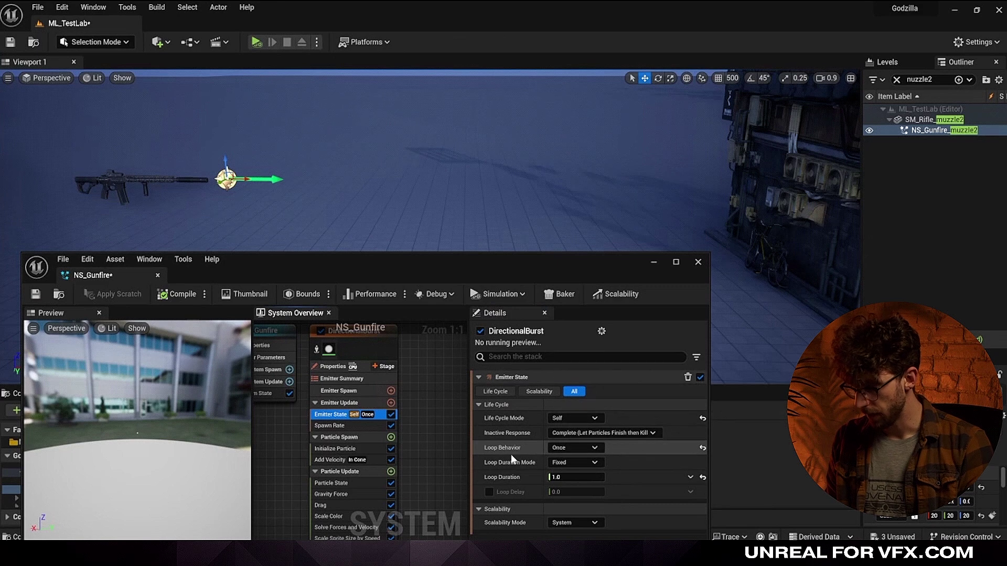
pyautogui.moveTo(521, 452)
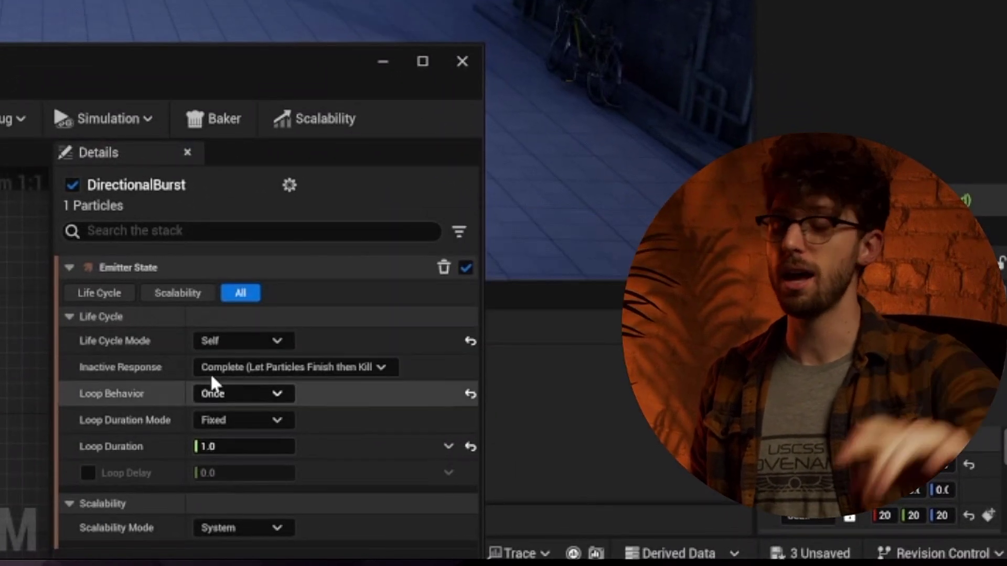
pyautogui.click(242, 393)
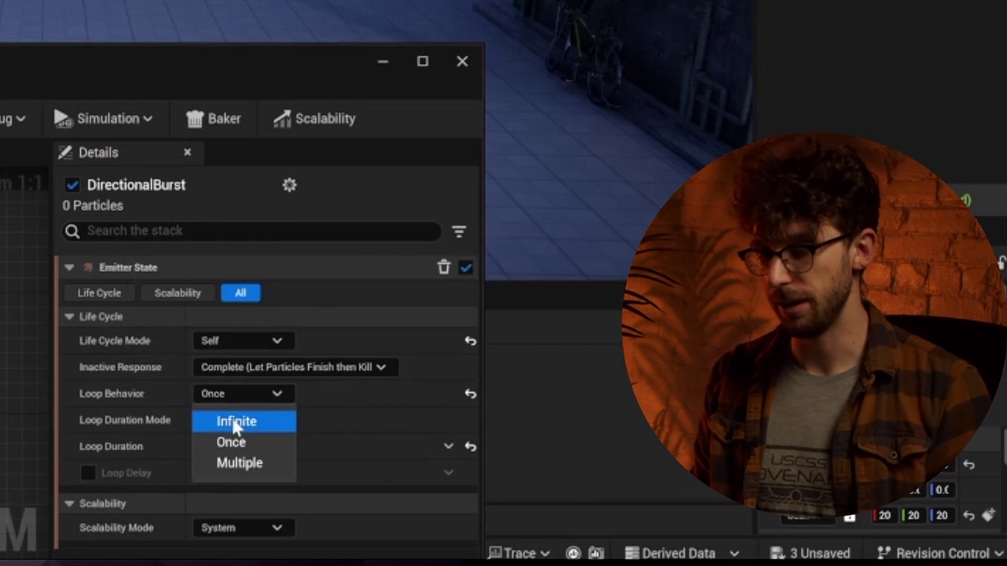
pyautogui.click(234, 422)
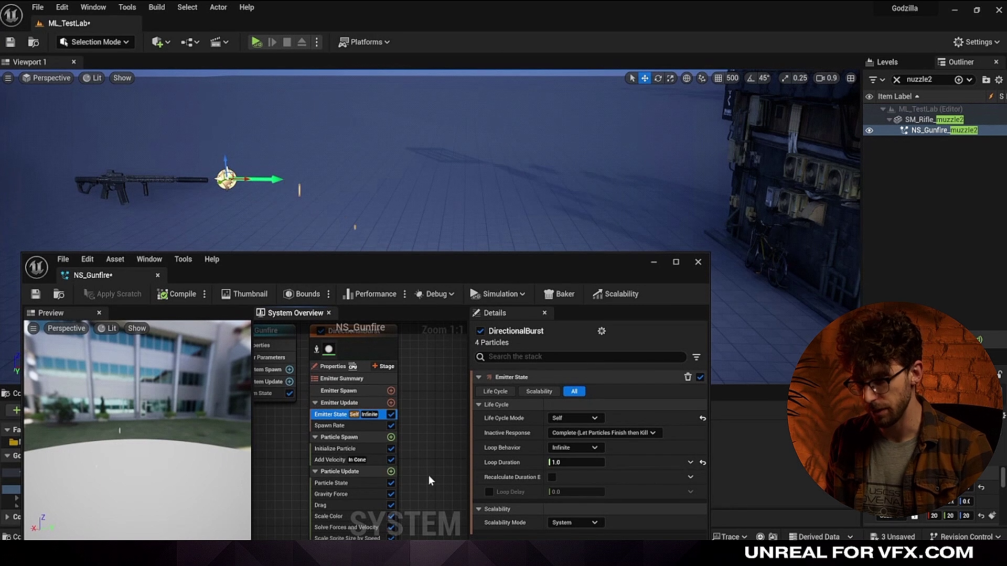
# Remove the Gravity Force and Drag modules from the DirectionalBurst emitter's Particle Update section.
pyautogui.moveTo(430, 480); pyautogui.dragTo(427, 444, button='right')
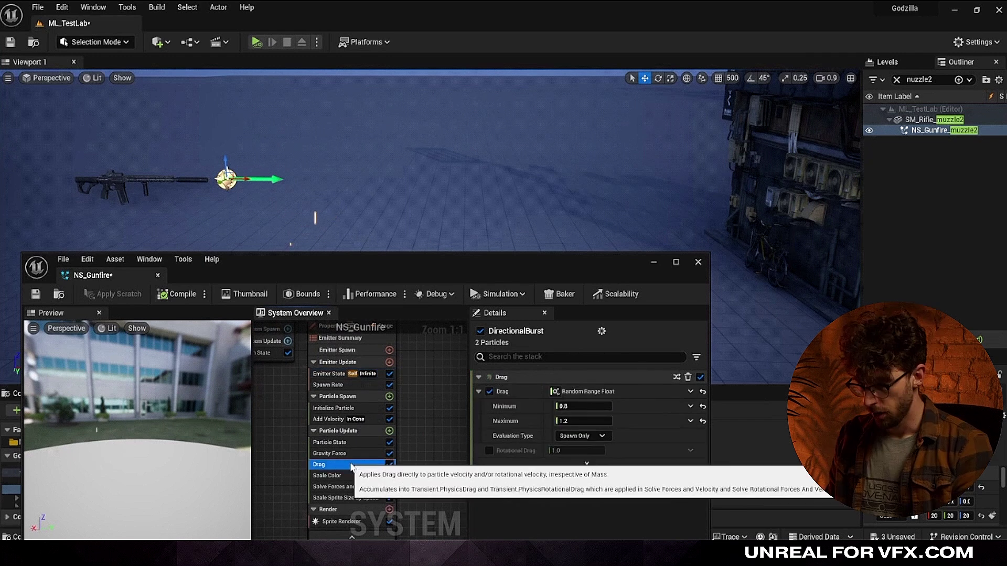
pyautogui.click(336, 453)
pyautogui.press('Delete')
pyautogui.click(336, 453)
pyautogui.press('Delete')
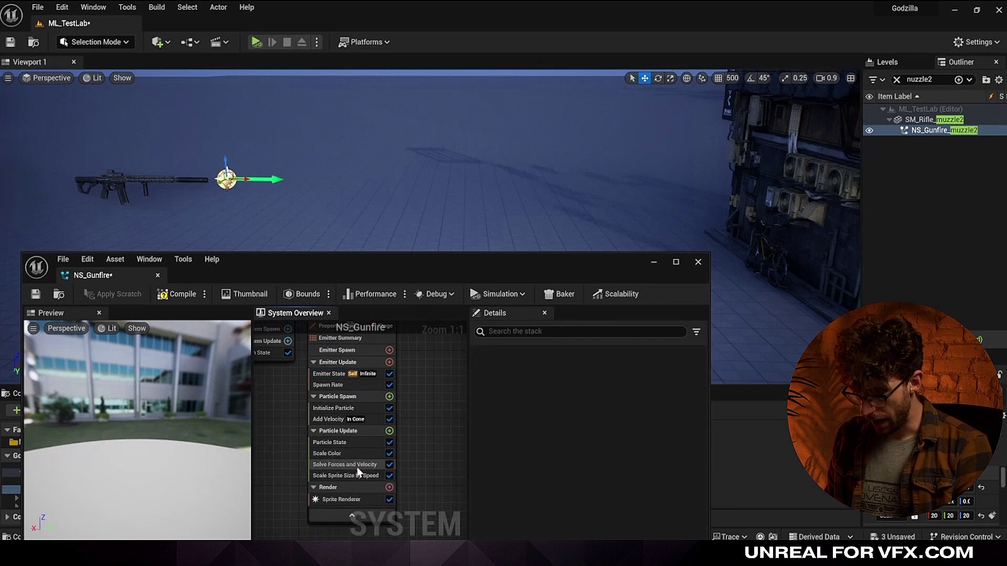
# Remove the Solve Forces and Velocity, Scale Sprite Size by Speed and Add Velocity modules from the DirectionalBurst emitter.
pyautogui.click(355, 464)
pyautogui.press('Delete')
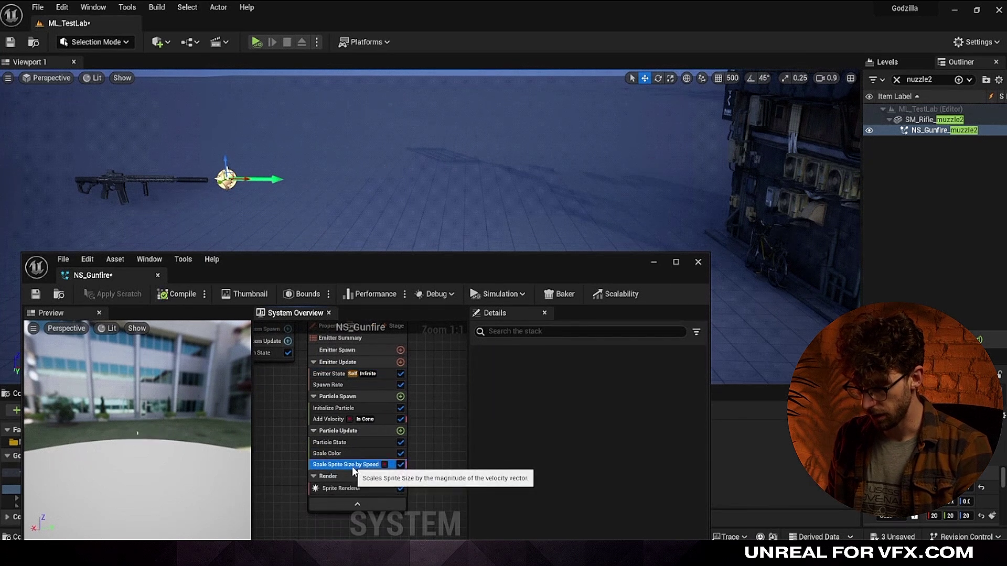
pyautogui.click(323, 465)
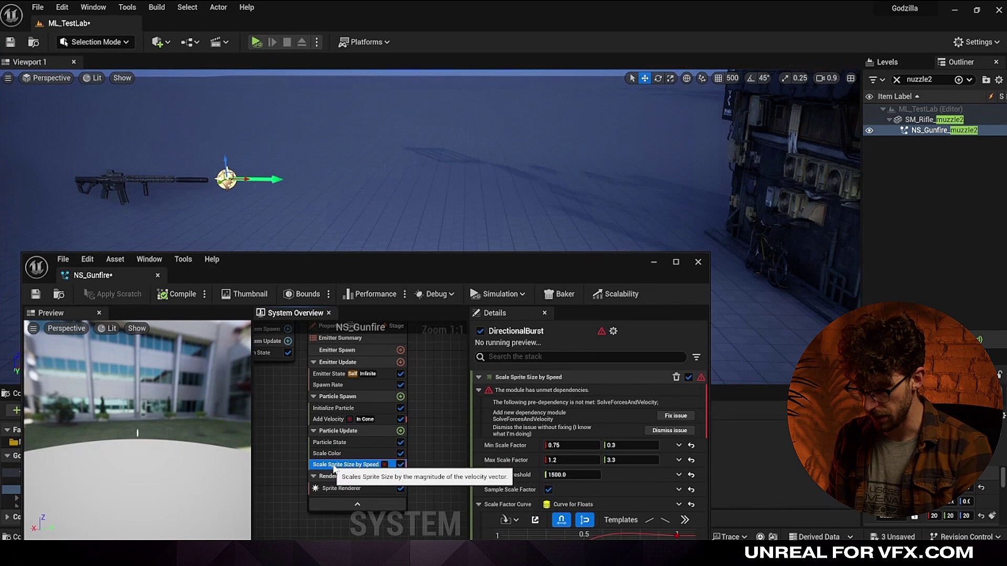
pyautogui.press('Delete')
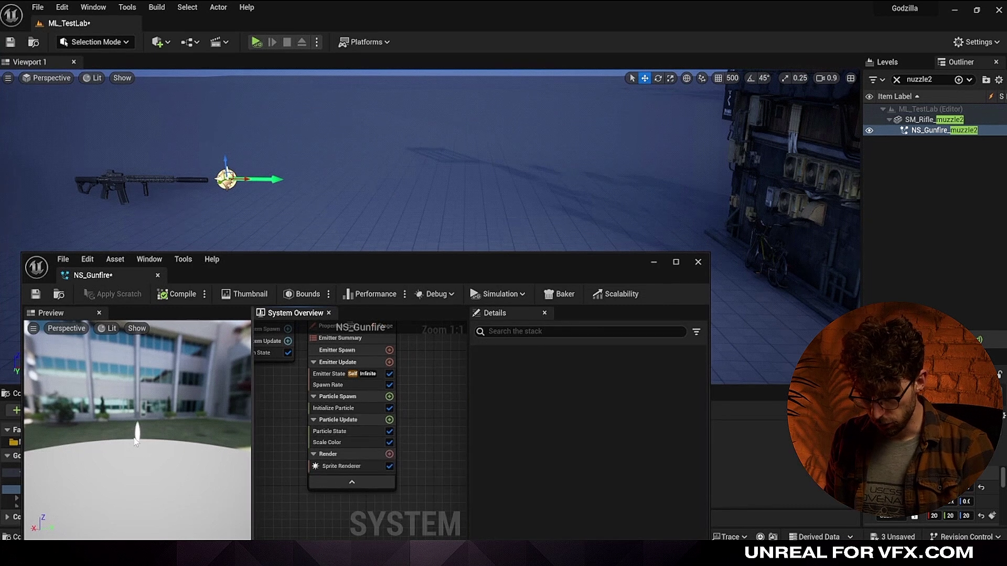
# In Initialize Particle, set the Sprite Size Mode to Uniform with a Uniform Sprite Size of 40.
pyautogui.moveTo(207, 175); pyautogui.dragTo(251, 167, button='right')
pyautogui.moveTo(474, 273); pyautogui.dragTo(486, 275)
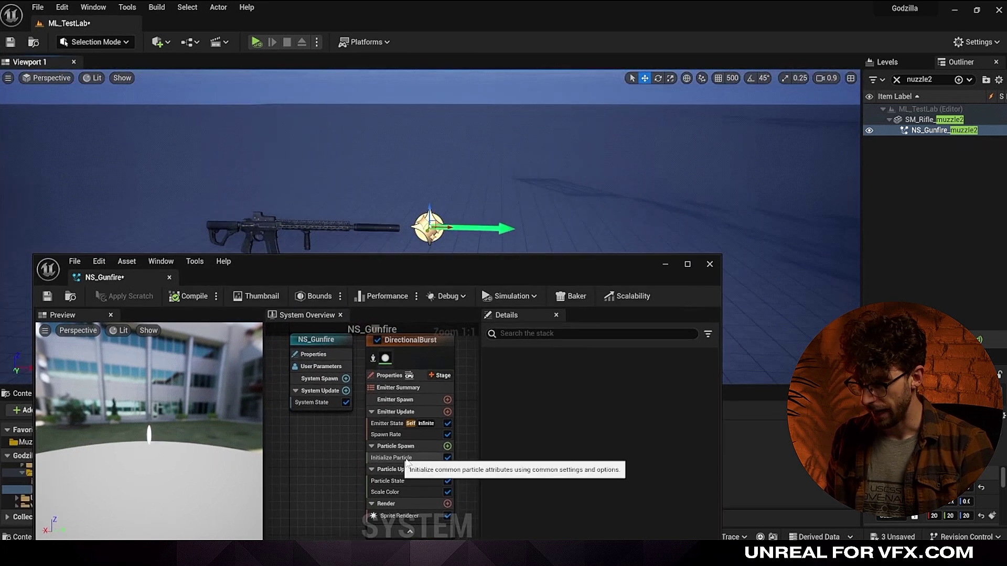
pyautogui.click(388, 457)
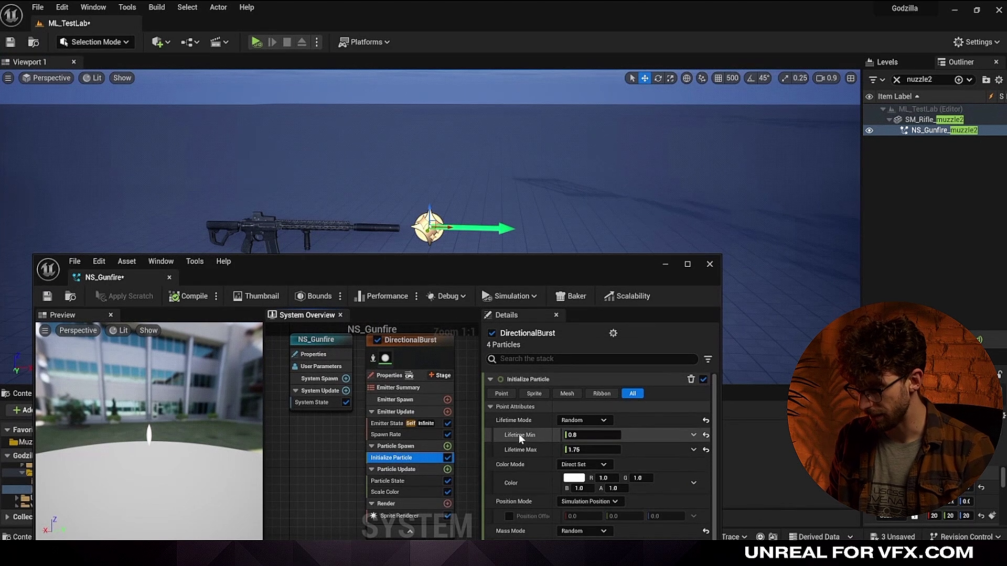
pyautogui.scroll(-3, 553, 417)
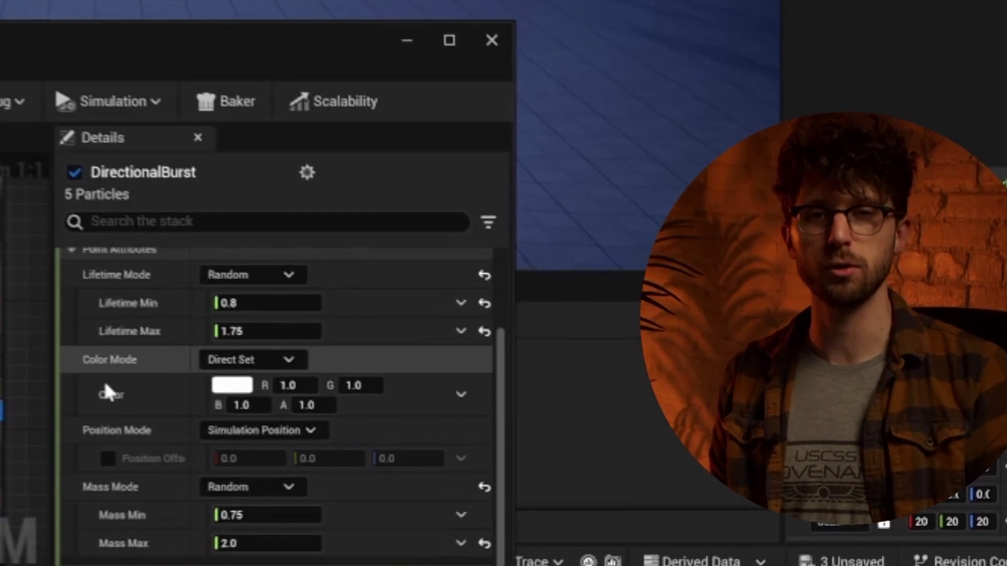
pyautogui.scroll(-3, 229, 485)
pyautogui.click(234, 472)
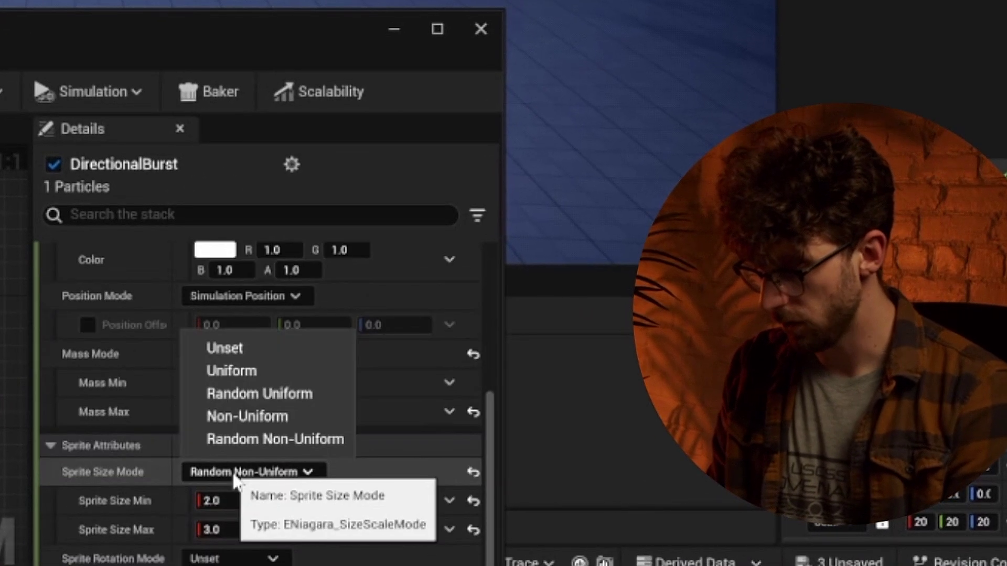
pyautogui.click(239, 370)
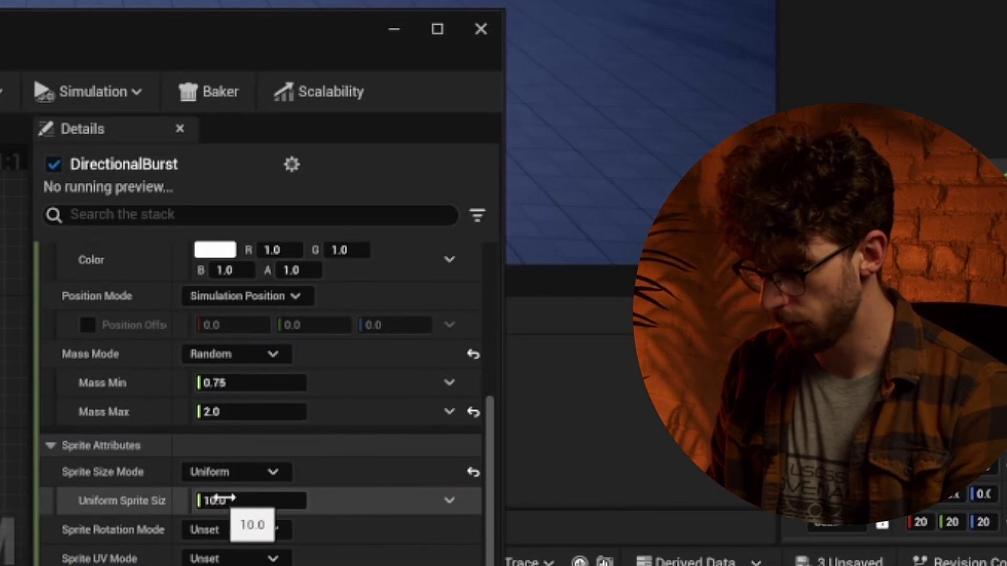
pyautogui.write('60')
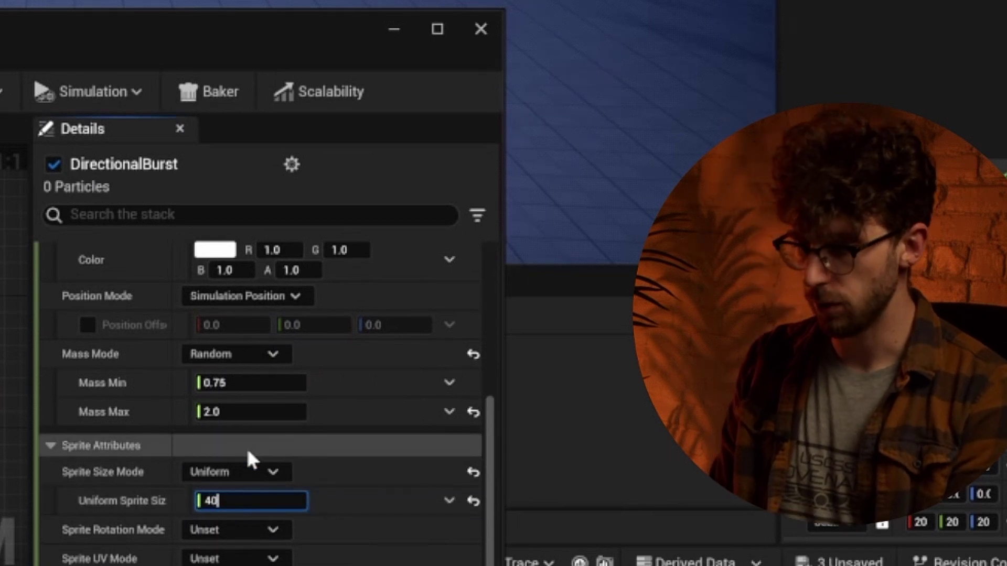
pyautogui.press('Return')
# Set the particles' Lifetime Mode to Direct Set with a Lifetime of 0.05.
pyautogui.scroll(3, 140, 400)
pyautogui.click(234, 318)
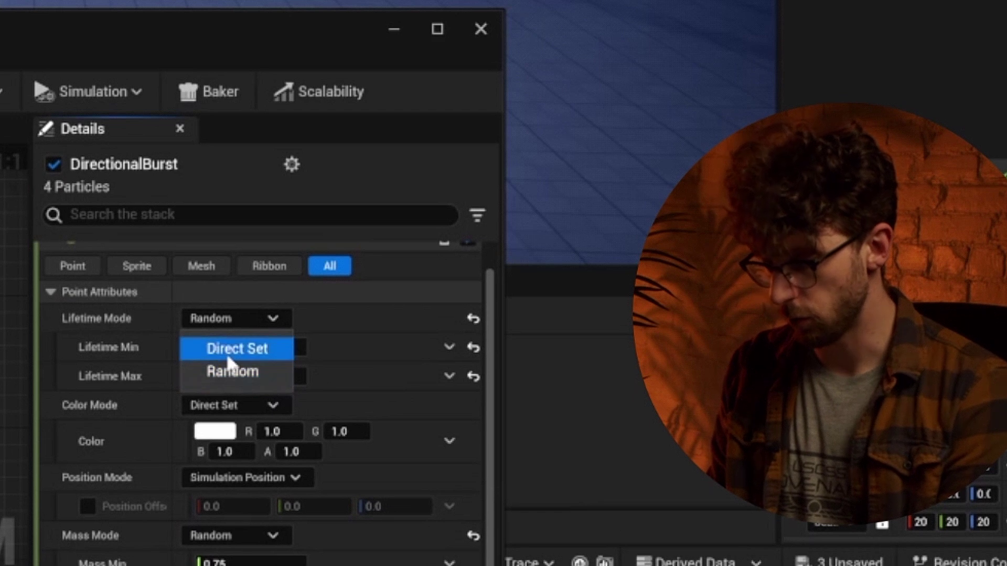
pyautogui.click(227, 350)
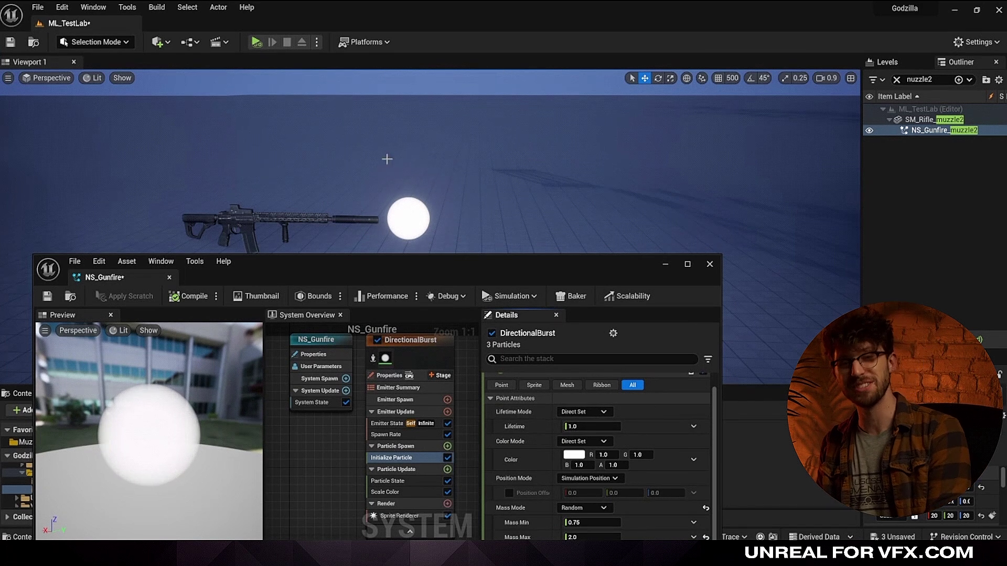
pyautogui.click(582, 426)
pyautogui.write('.05')
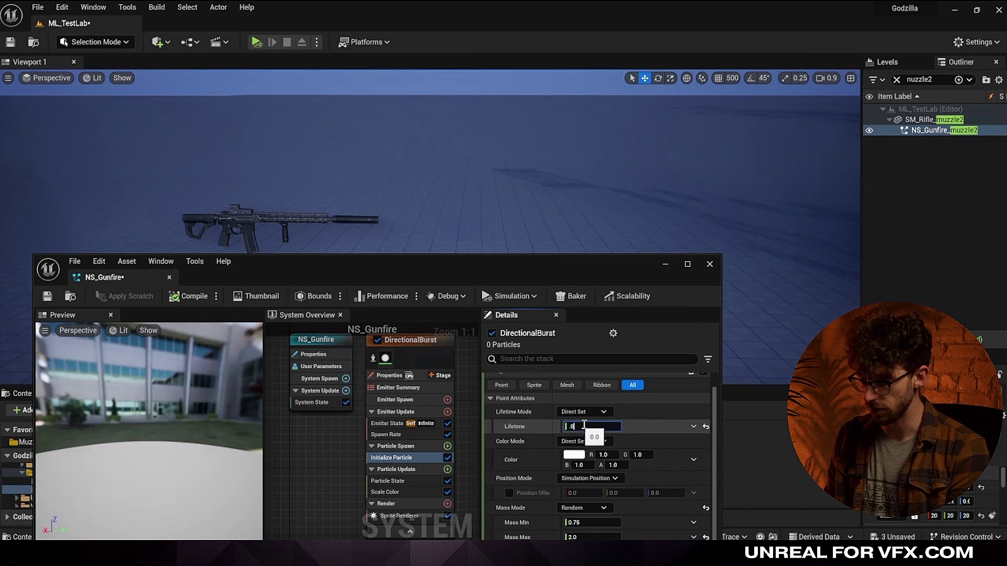
pyautogui.press('Return')
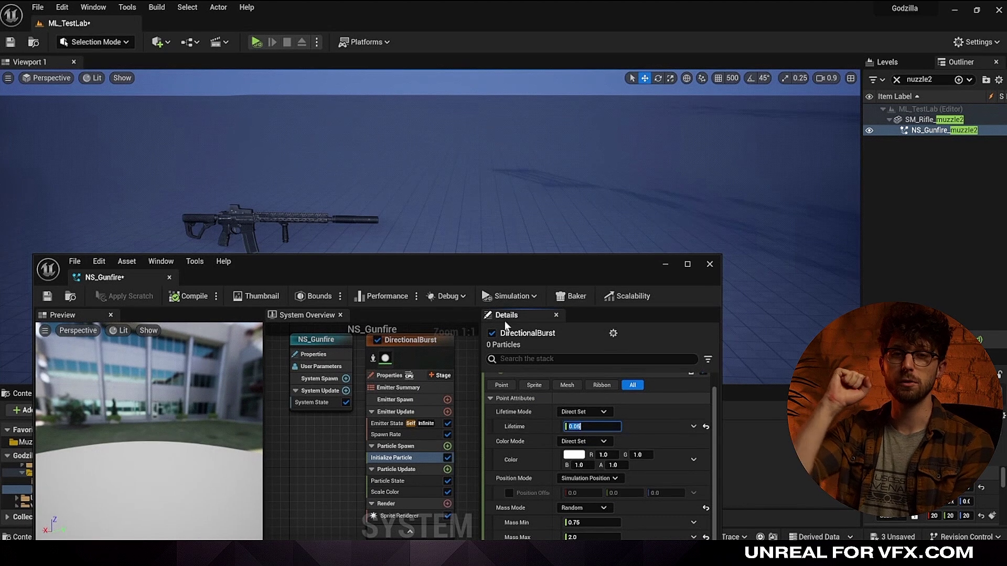
# Reposition the Niagara editor window below the rifle and open the Sprite Renderer settings.
pyautogui.moveTo(505, 262); pyautogui.dragTo(597, 305)
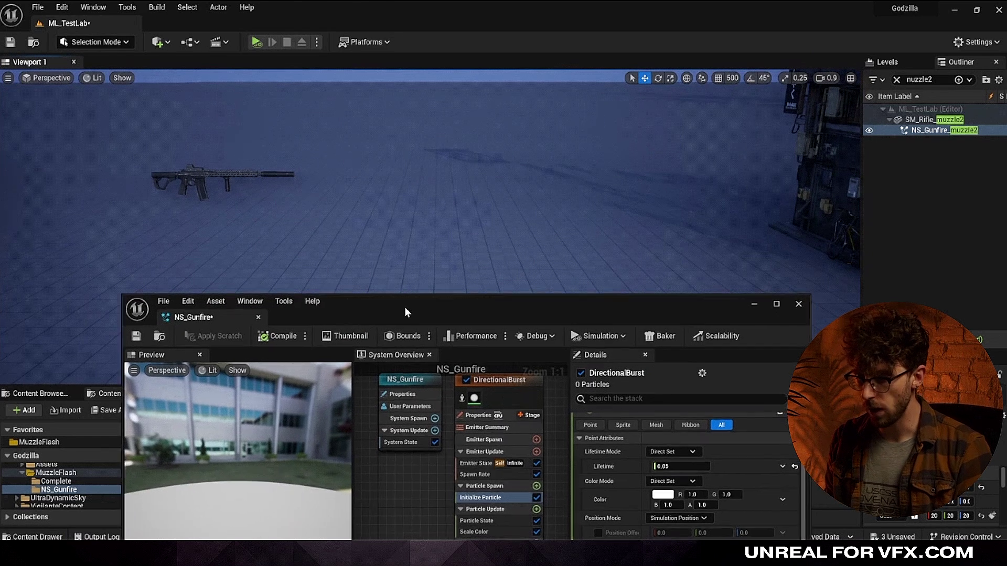
pyautogui.moveTo(404, 307); pyautogui.dragTo(367, 252)
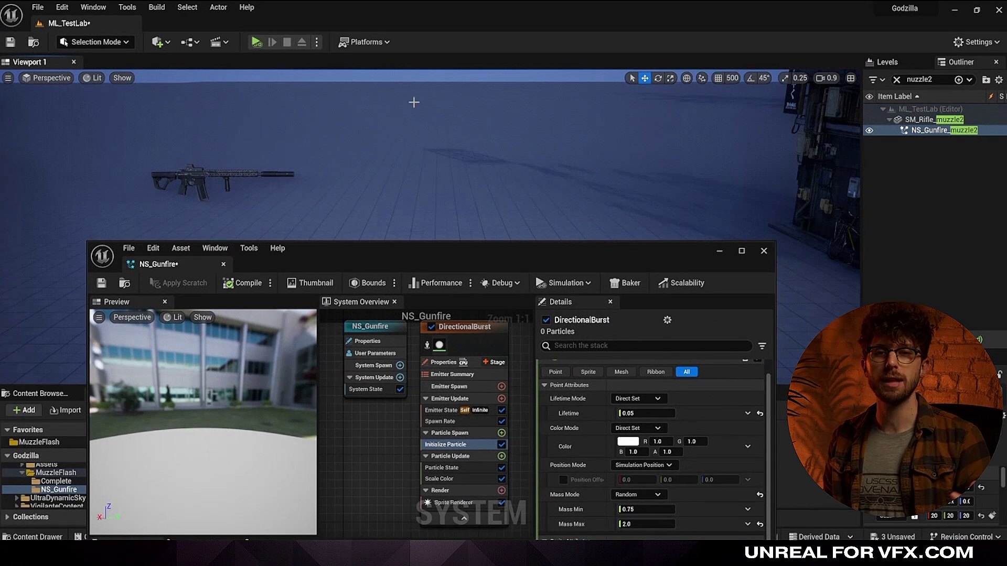
pyautogui.click(453, 503)
pyautogui.moveTo(514, 502); pyautogui.dragTo(470, 460, button='right')
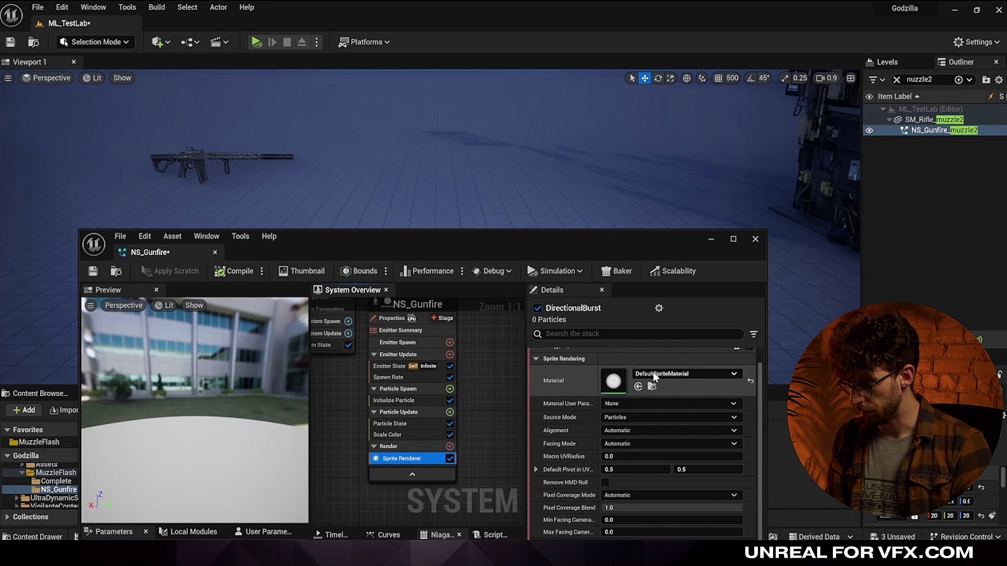
# Create a new material named MM_MuzzleFlash in the NS_Gunfire folder.
pyautogui.click(711, 239)
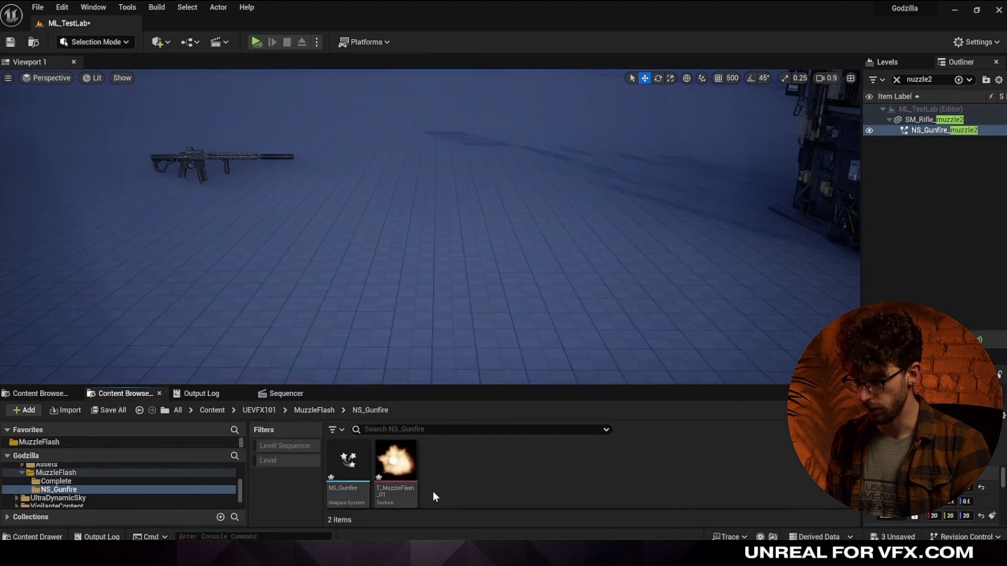
pyautogui.rightClick(449, 467)
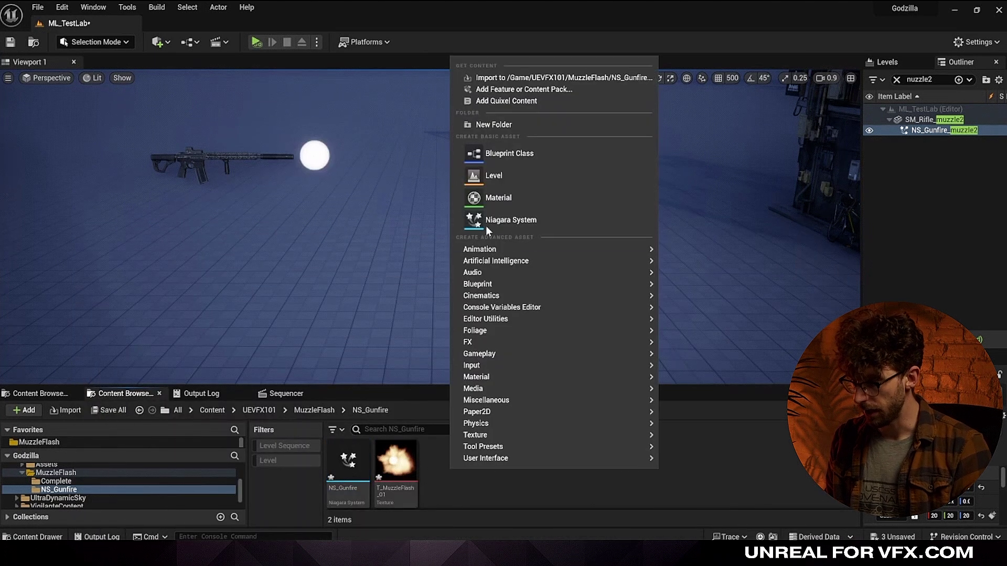
pyautogui.click(488, 198)
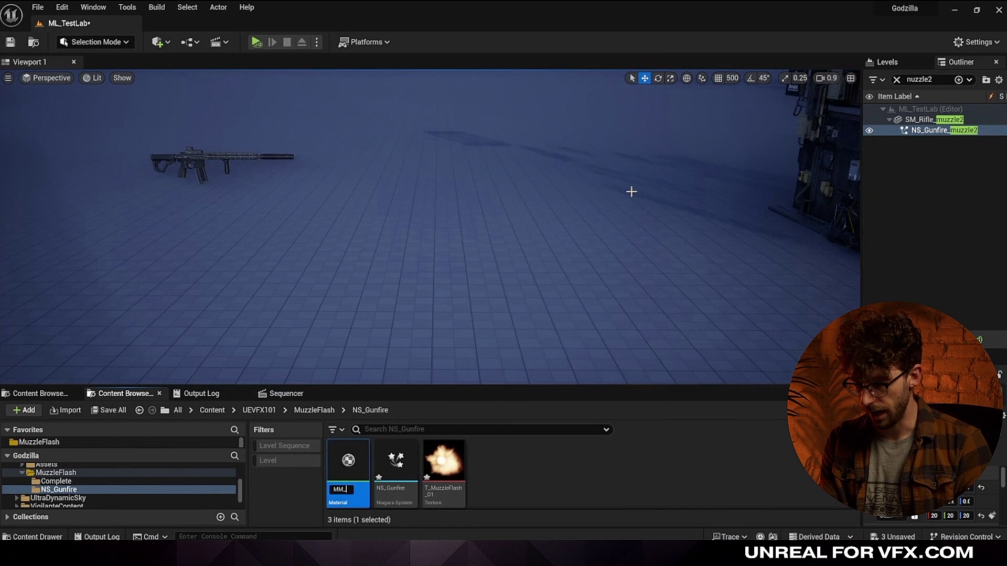
pyautogui.write('MM_MuzzleFl')
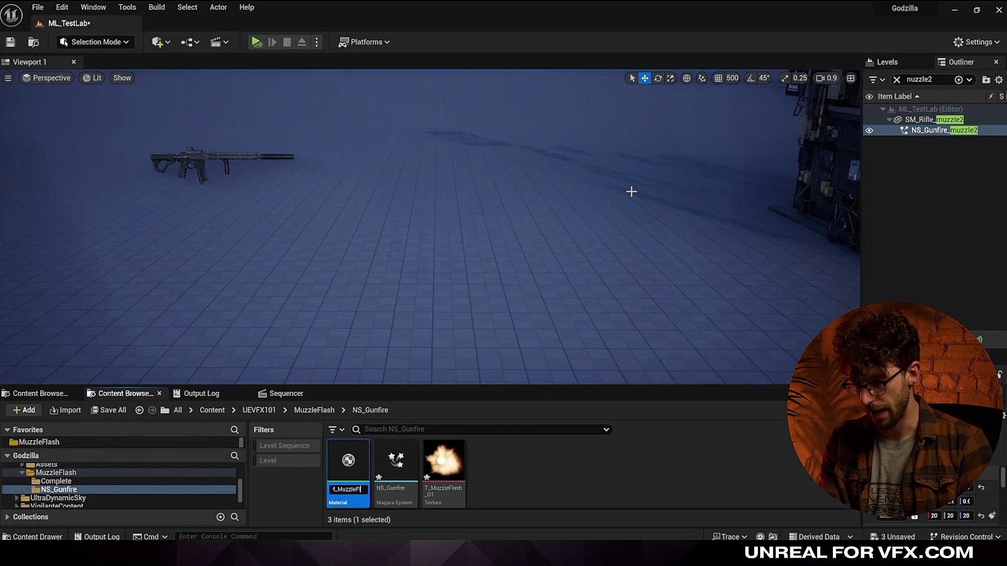
pyautogui.write('ash')
pyautogui.press('Return')
# Add the T_MuzzleFlash_01 texture to the MM_MuzzleFlash graph and set the material's Blend Mode to Additive.
pyautogui.moveTo(444, 461); pyautogui.dragTo(379, 168)
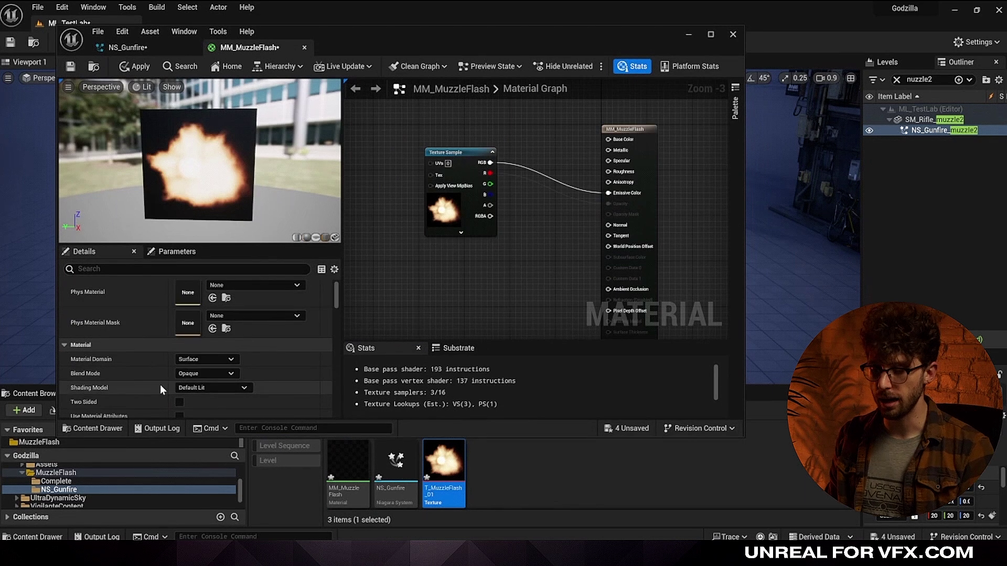
pyautogui.click(210, 374)
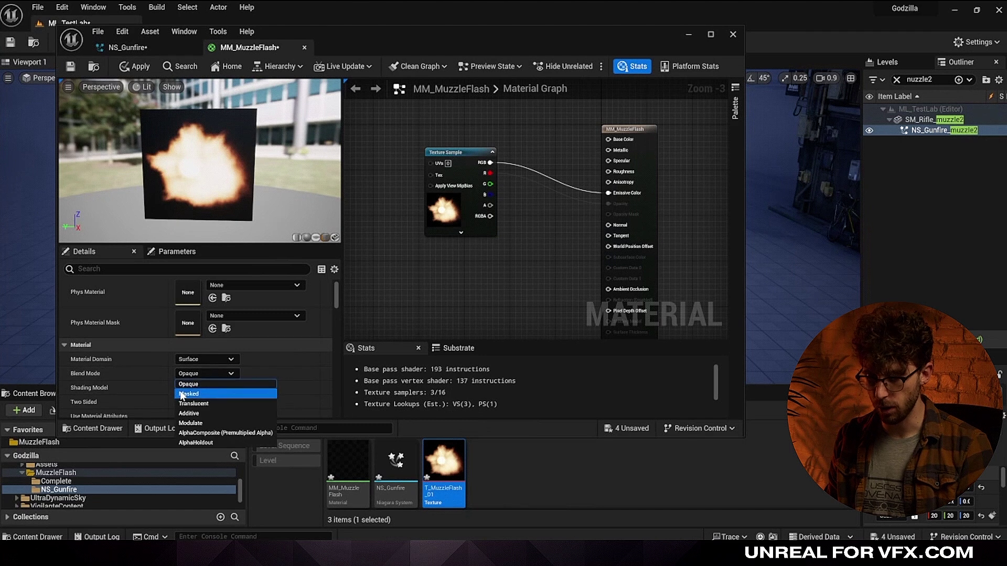
pyautogui.click(205, 414)
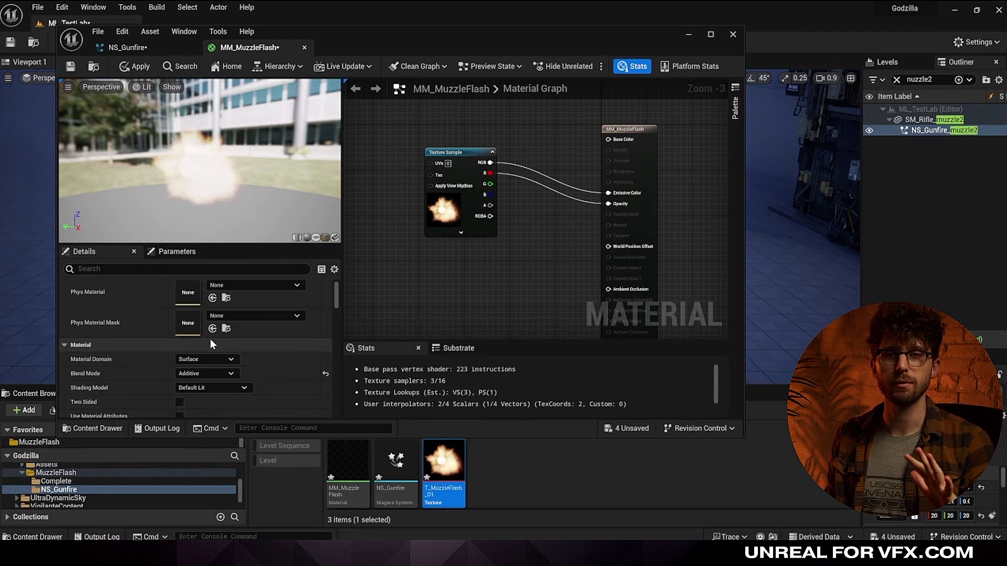
# Insert a Multiply node between the texture's RGB output and Emissive Color, and promote its B input to a parameter.
pyautogui.rightClick(530, 144)
pyautogui.write('multi')
pyautogui.press('Return')
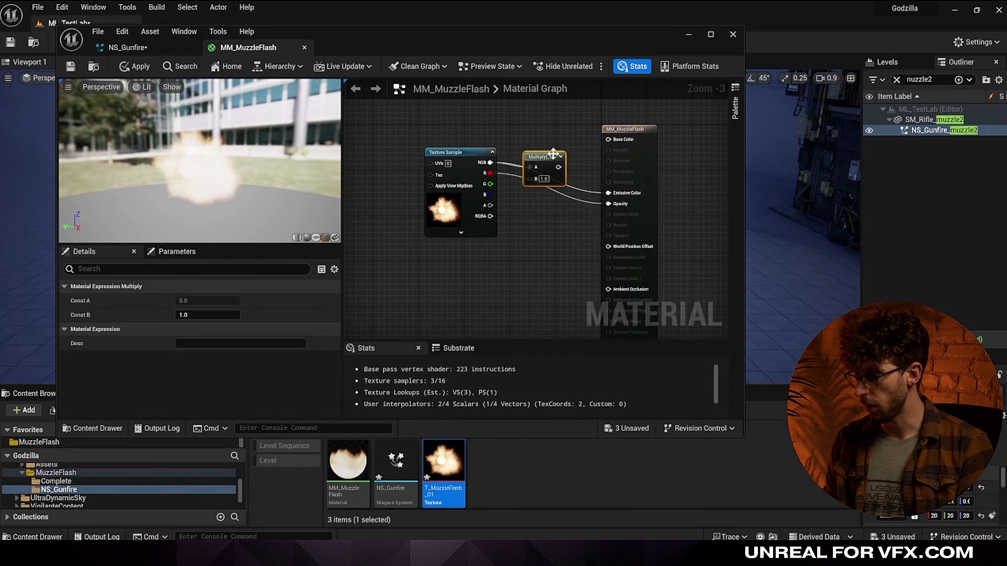
pyautogui.moveTo(609, 196); pyautogui.dragTo(608, 193)
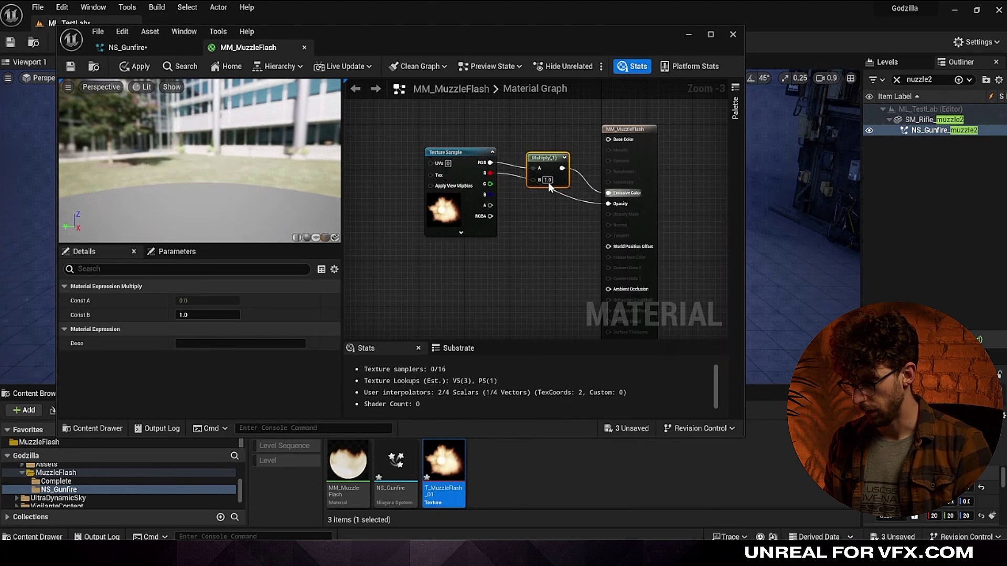
pyautogui.rightClick(536, 177)
pyautogui.click(570, 250)
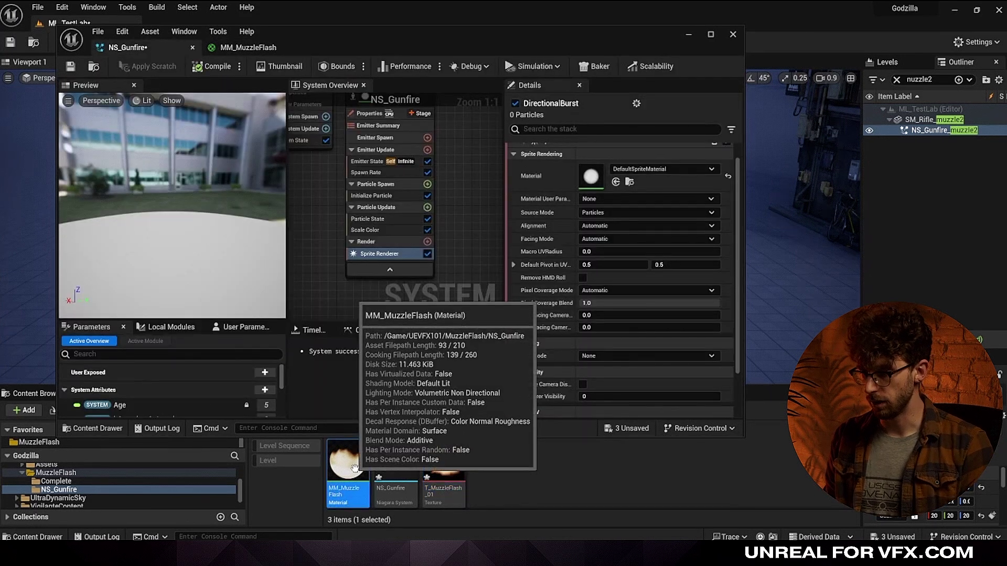
# Assign MM_MuzzleFlash as the Sprite Renderer's material in NS_Gunfire and rename the DirectionalBurst emitter as MuzzleFlash.
pyautogui.moveTo(347, 464); pyautogui.dragTo(611, 180)
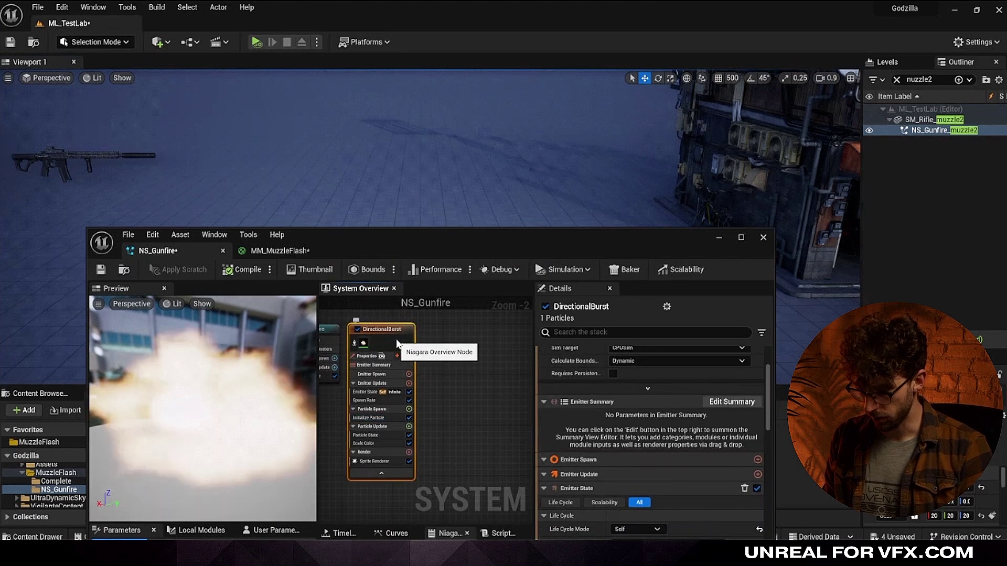
pyautogui.doubleClick(382, 329)
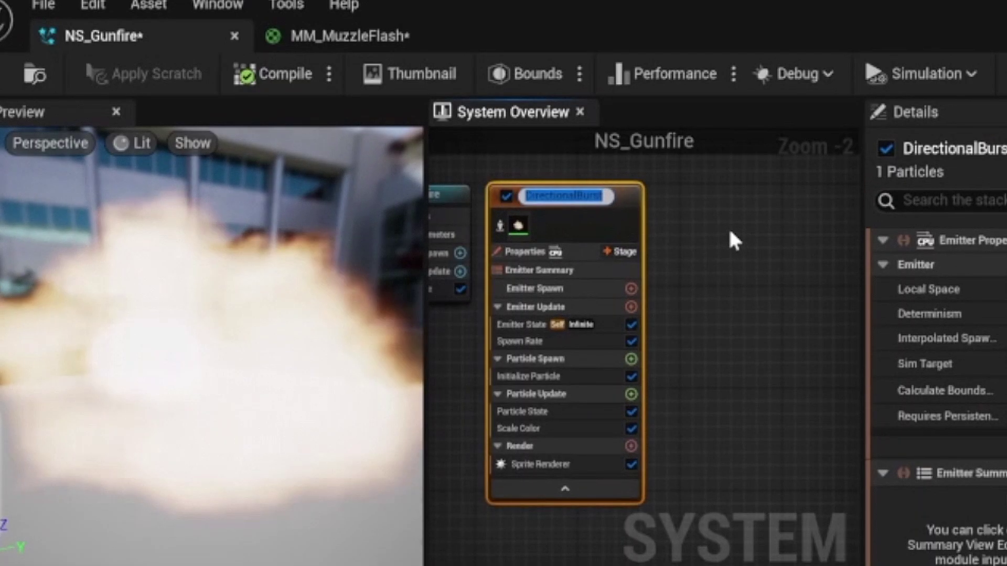
pyautogui.write('MuzzleFlash')
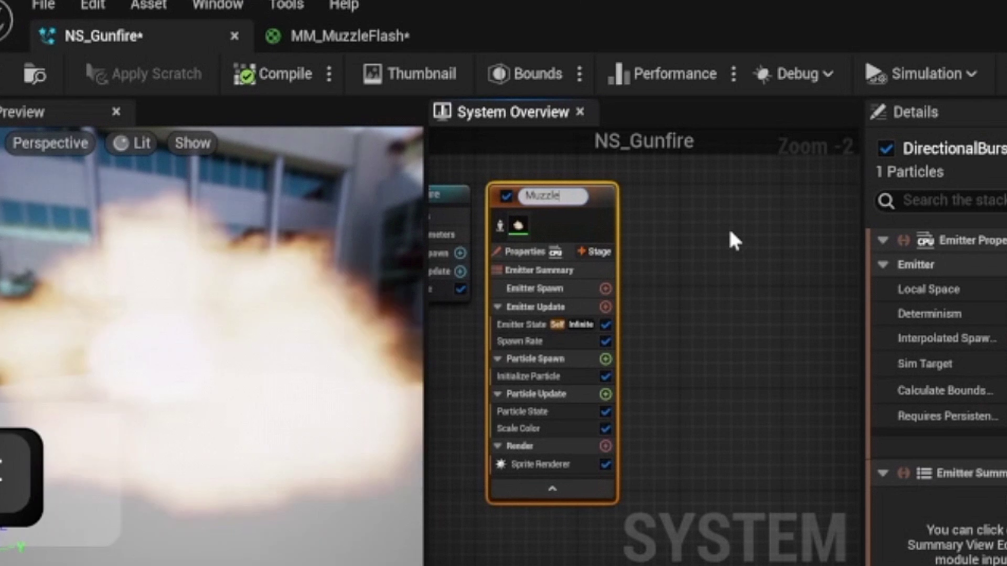
pyautogui.press('Return')
# Duplicate the MuzzleFlash emitter within the system and rename the copy as Bullet.
pyautogui.rightClick(565, 225)
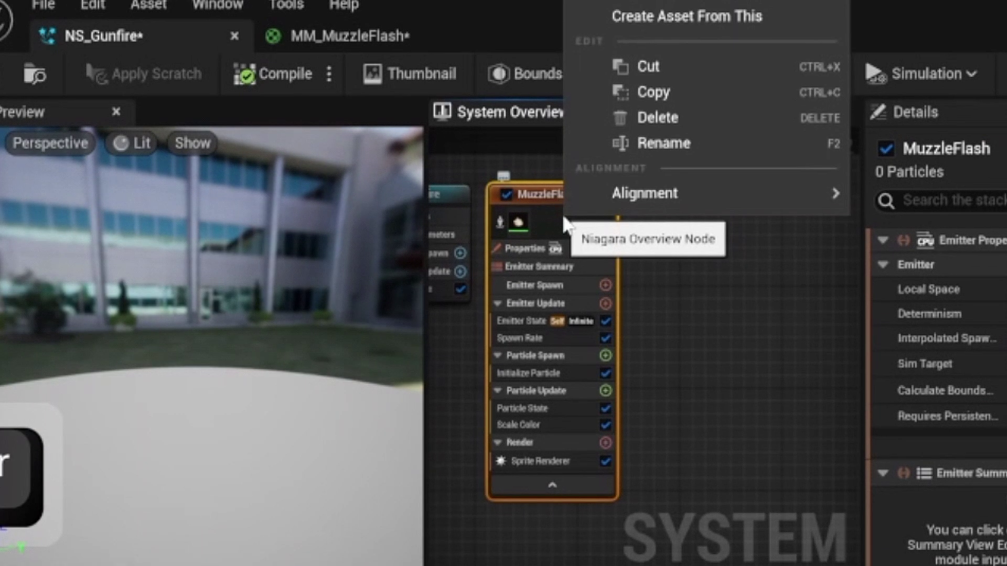
pyautogui.click(613, 94)
pyautogui.rightClick(704, 257)
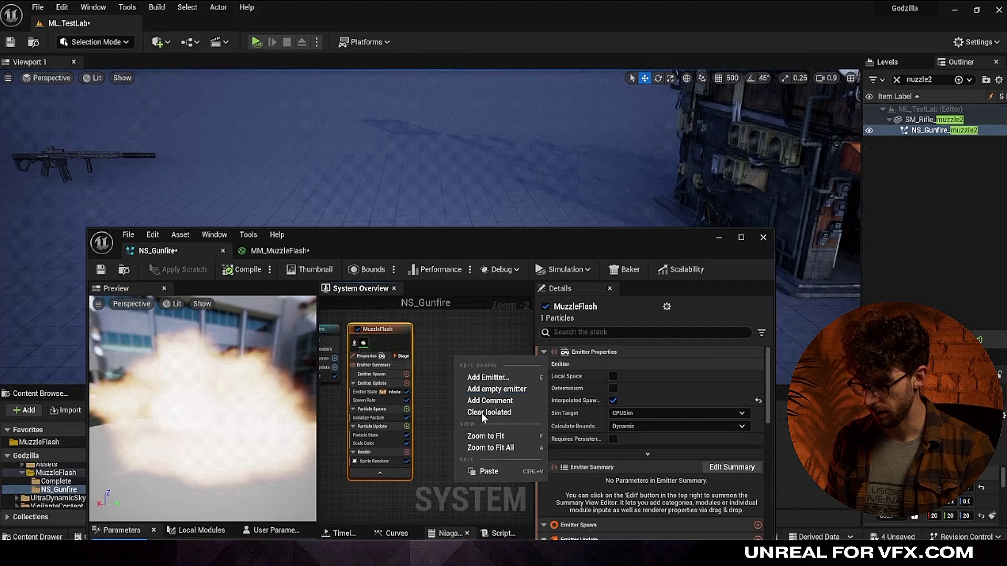
pyautogui.click(499, 471)
pyautogui.doubleClick(443, 329)
pyautogui.write('Bullet')
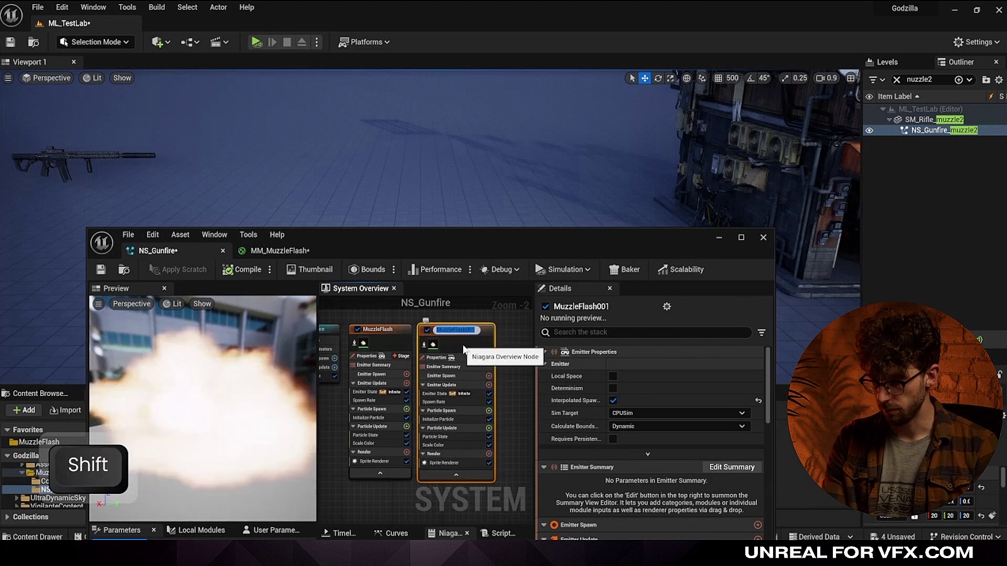
pyautogui.click(511, 483)
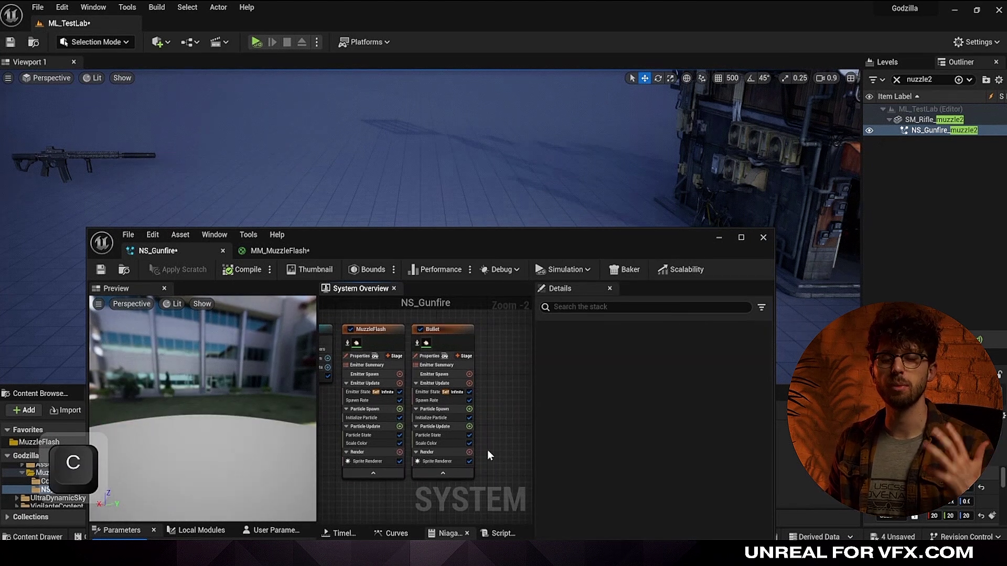
# Add an Add Velocity module to Bullet's Particle Spawn, resolve its missing SolveForcesAndVelocity dependency, and set Velocity Mode to In Cone.
pyautogui.click(469, 409)
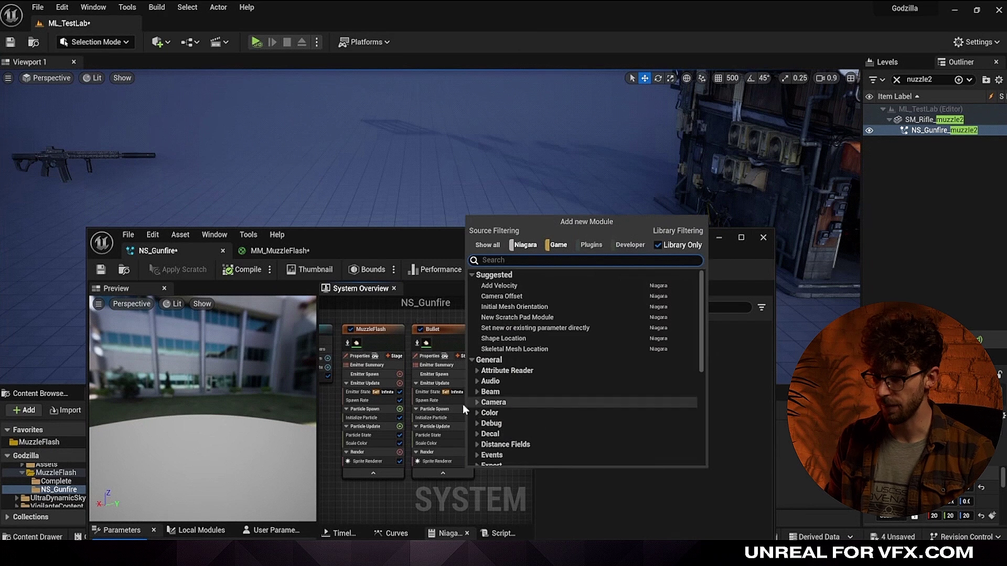
pyautogui.write('velo')
pyautogui.press('Return')
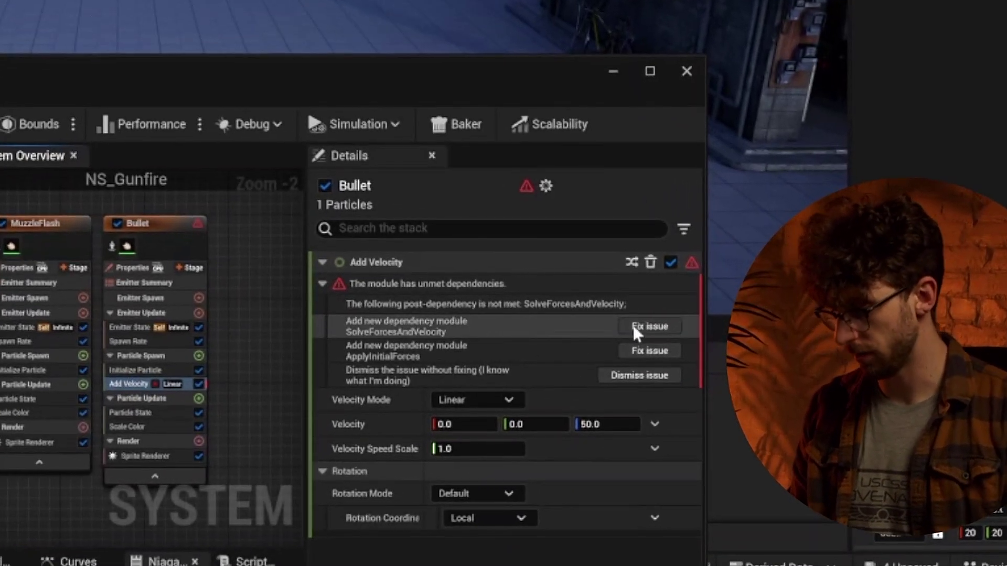
pyautogui.click(655, 329)
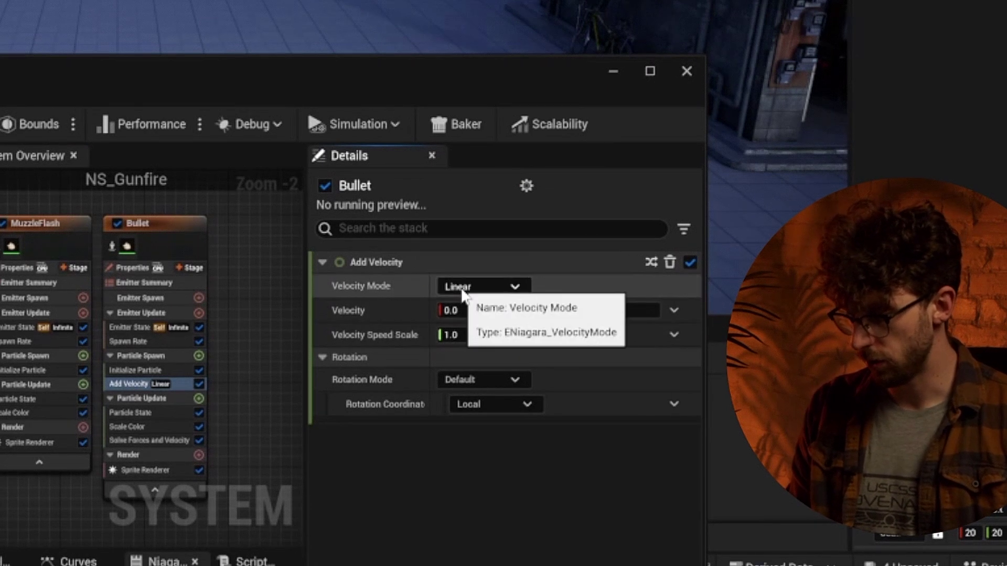
pyautogui.click(511, 286)
pyautogui.click(487, 350)
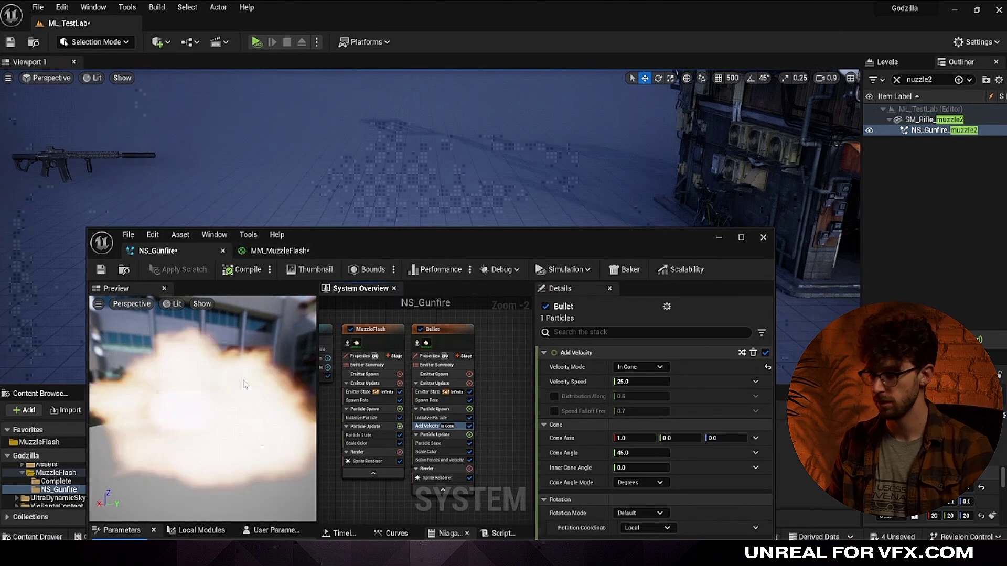
# Edit the particle Lifetime in the Bullet emitter's Initialize Particle module.
pyautogui.click(433, 418)
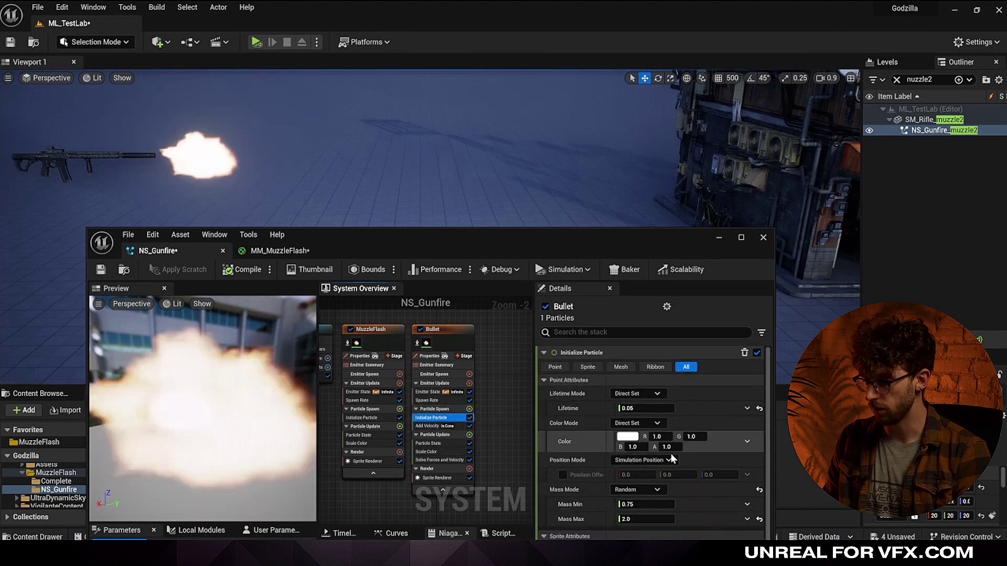
pyautogui.scroll(-3, 599, 453)
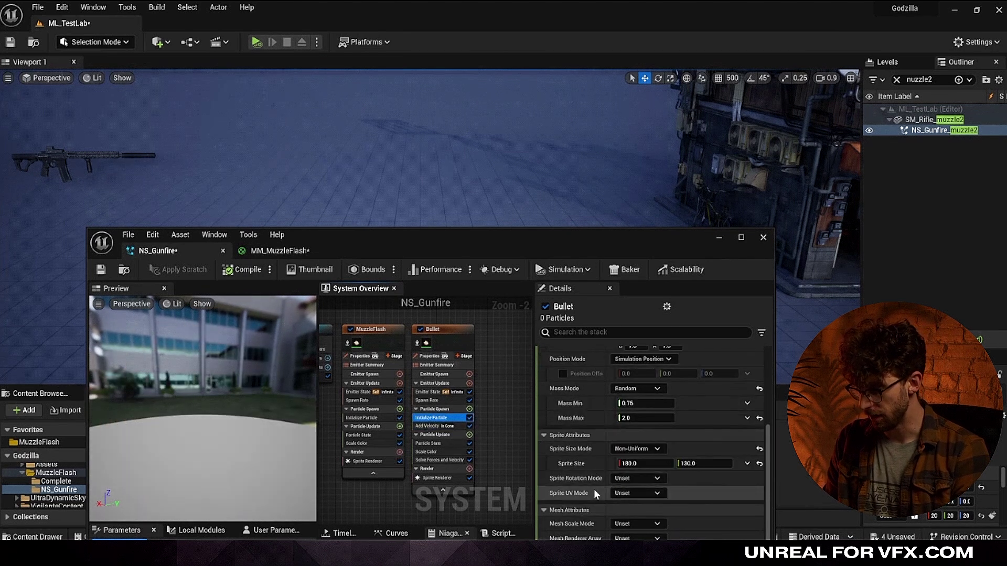
pyautogui.scroll(3, 580, 477)
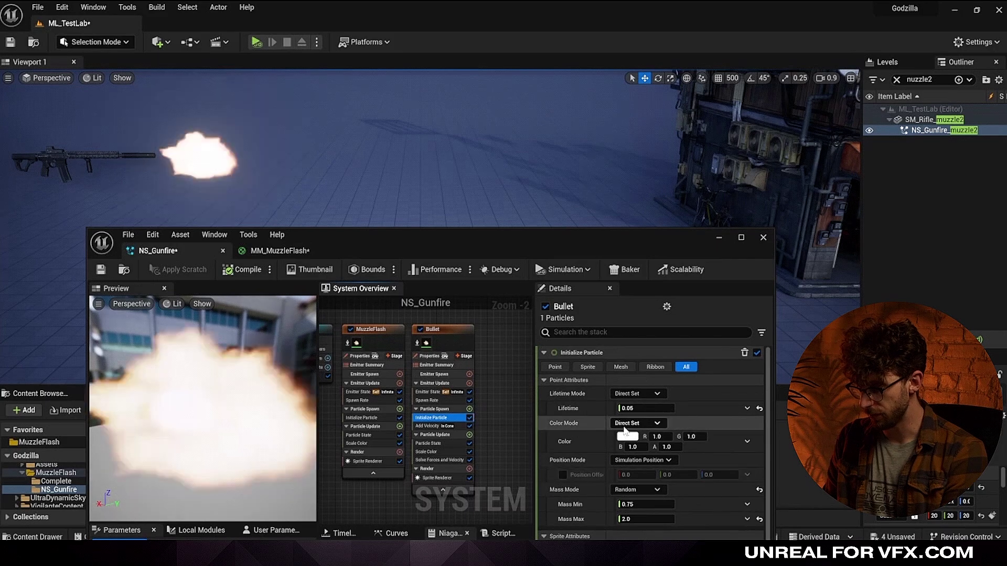
pyautogui.click(644, 410)
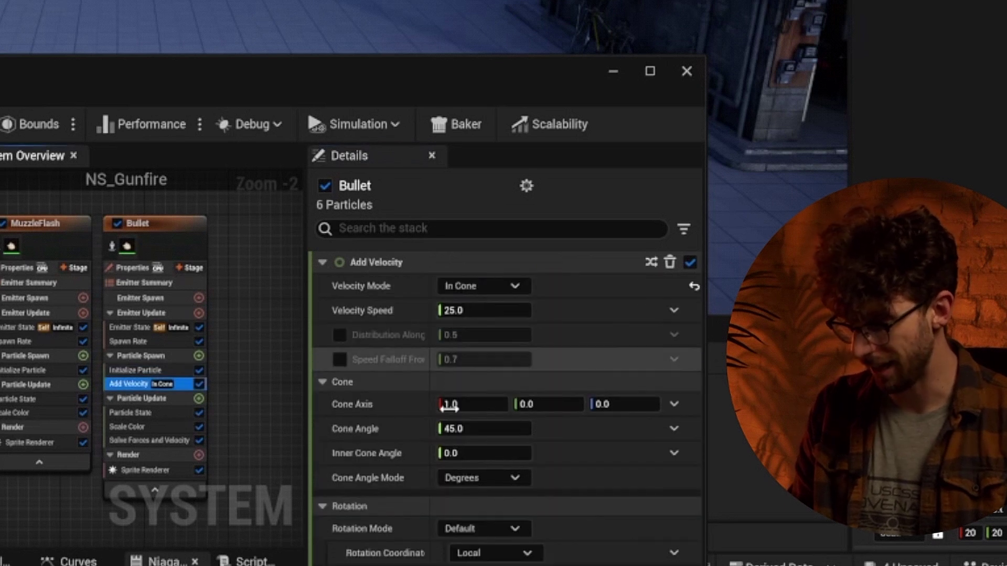
# Set the Velocity Speed in Bullet's Add Velocity module to 1500.
pyautogui.click(517, 313)
pyautogui.write('15')
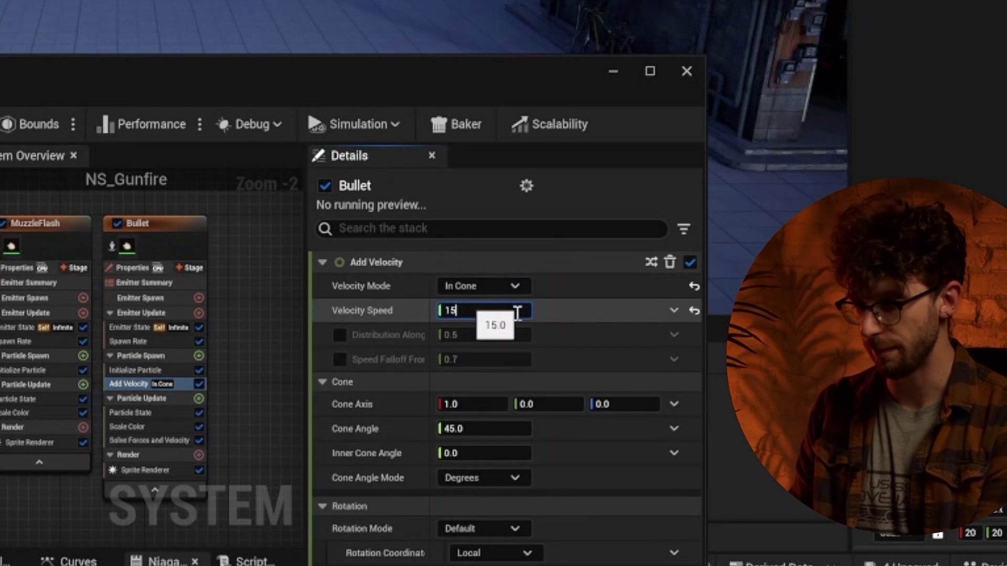
pyautogui.write('00')
pyautogui.press('Return')
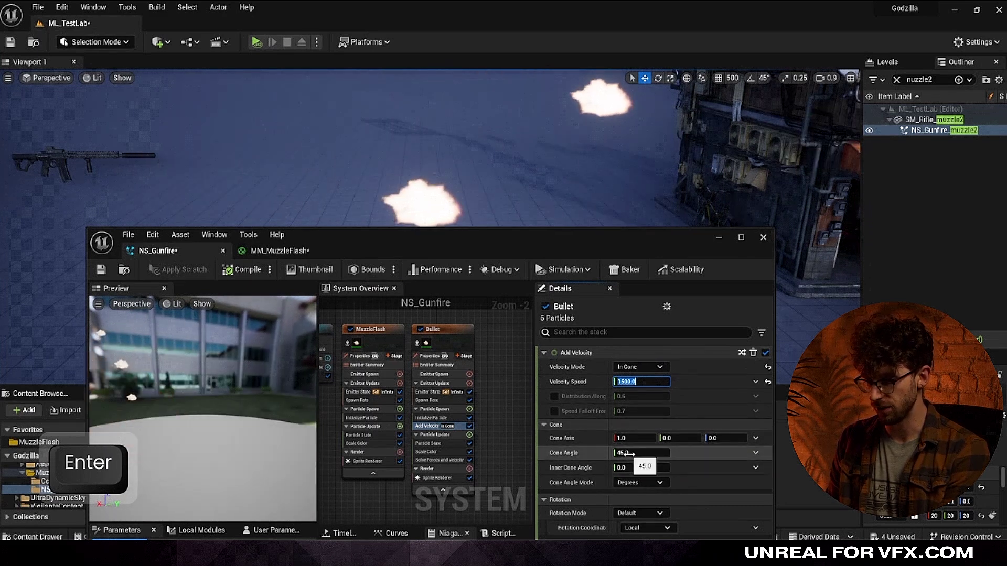
# Set the Cone Angle in Bullet's Add Velocity module to 0 and the Velocity Speed to 2500.
pyautogui.click(627, 454)
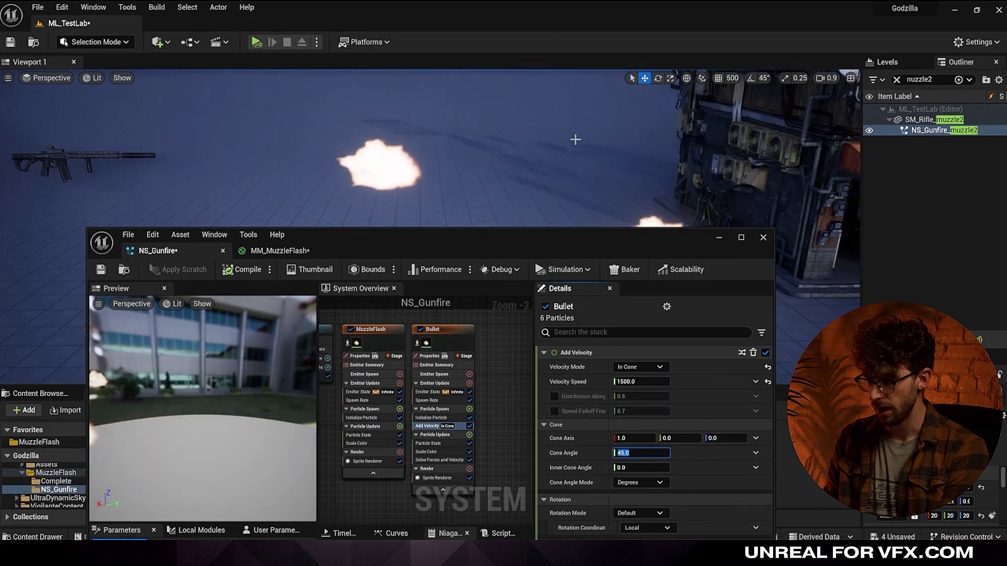
pyautogui.write('0')
pyautogui.press('Return')
pyautogui.click(641, 382)
pyautogui.write('2500')
pyautogui.press('Return')
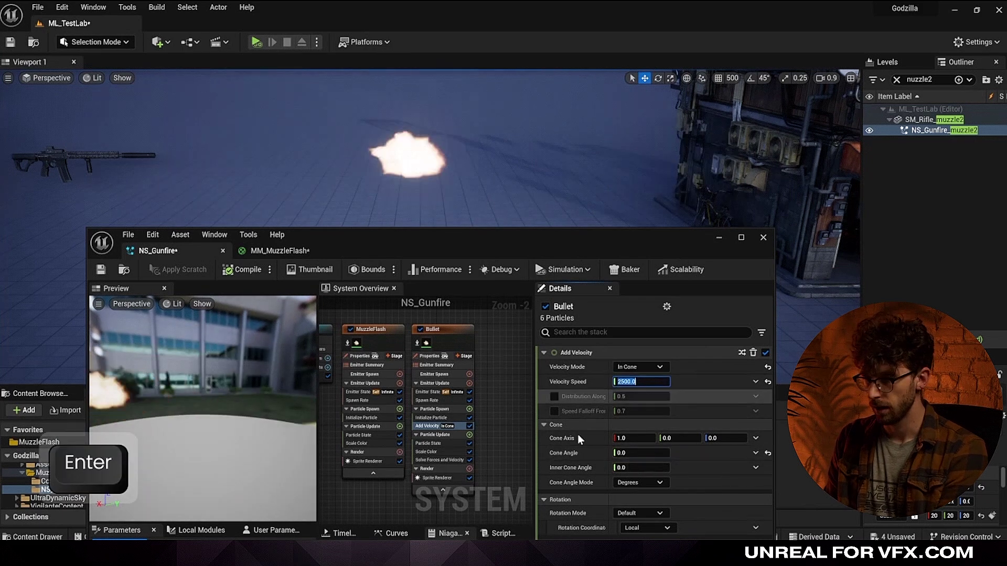
# Add a Scale Sprite Size by Speed module to the Bullet emitter's Particle Update.
pyautogui.scroll(1, 412, 430)
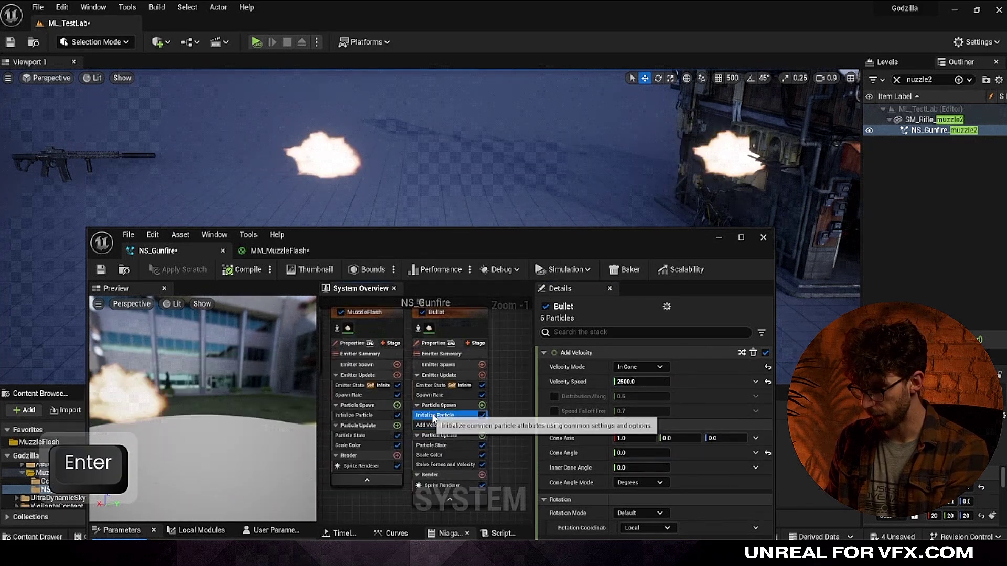
pyautogui.click(434, 415)
pyautogui.press('BackSpace')
pyautogui.click(473, 411)
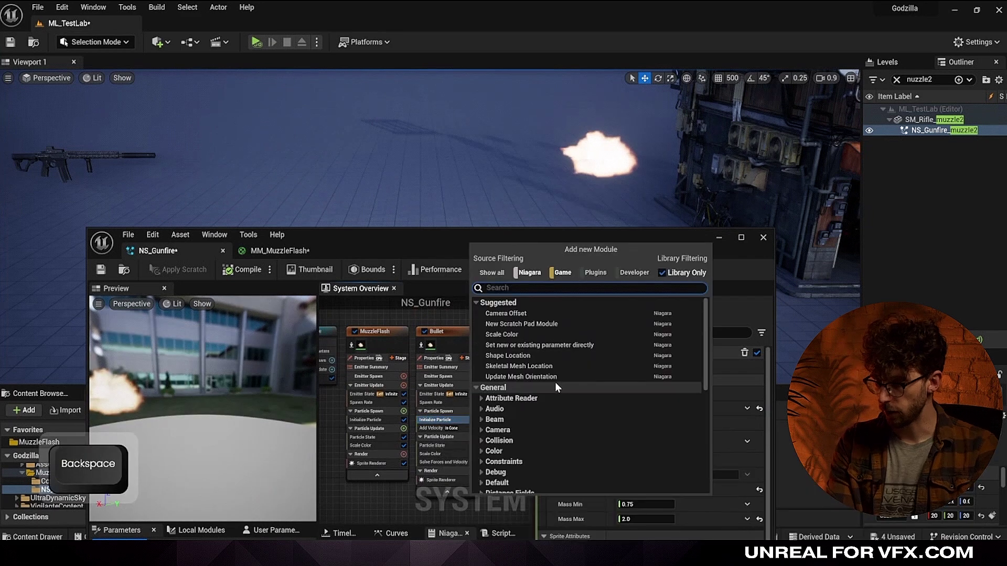
pyautogui.write('scale sprite si')
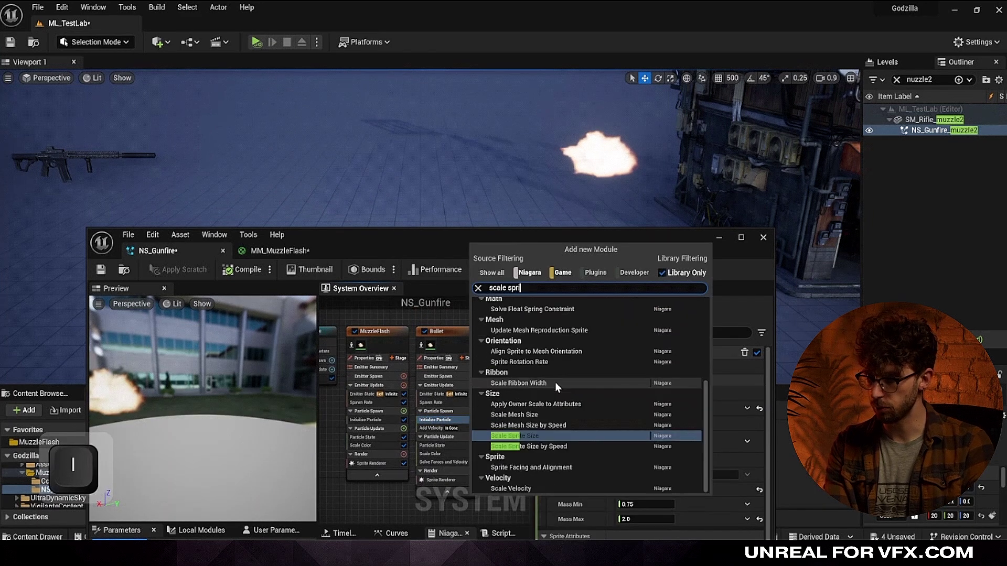
pyautogui.write('ze by')
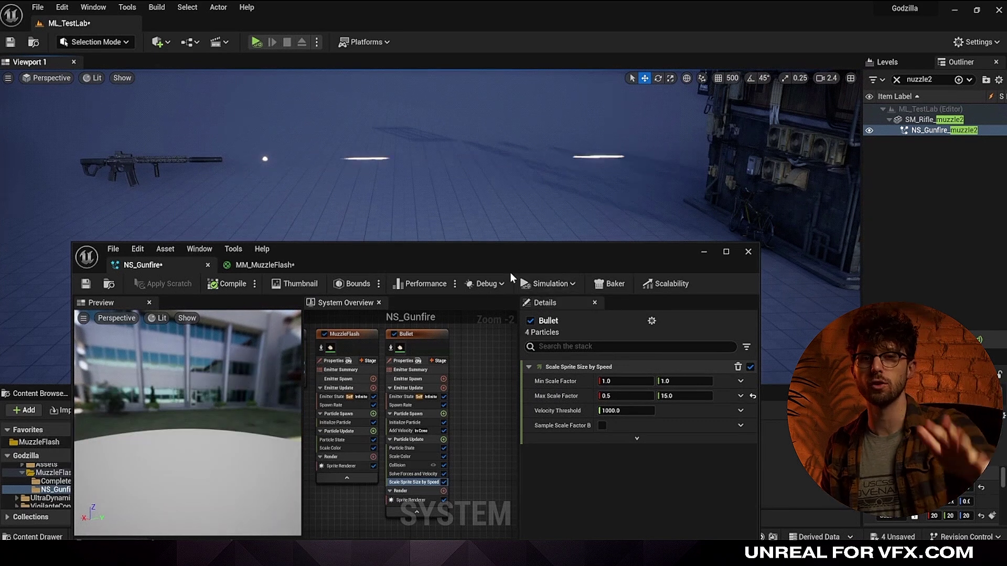
# Set the Alignment of the Bullet emitter's Sprite Renderer to Velocity Aligned.
pyautogui.click(419, 500)
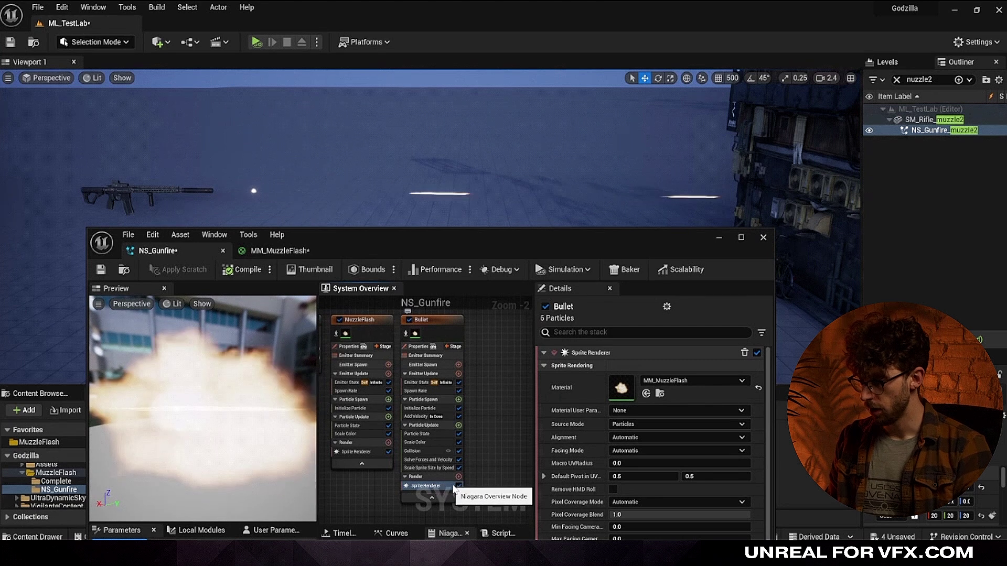
pyautogui.click(627, 437)
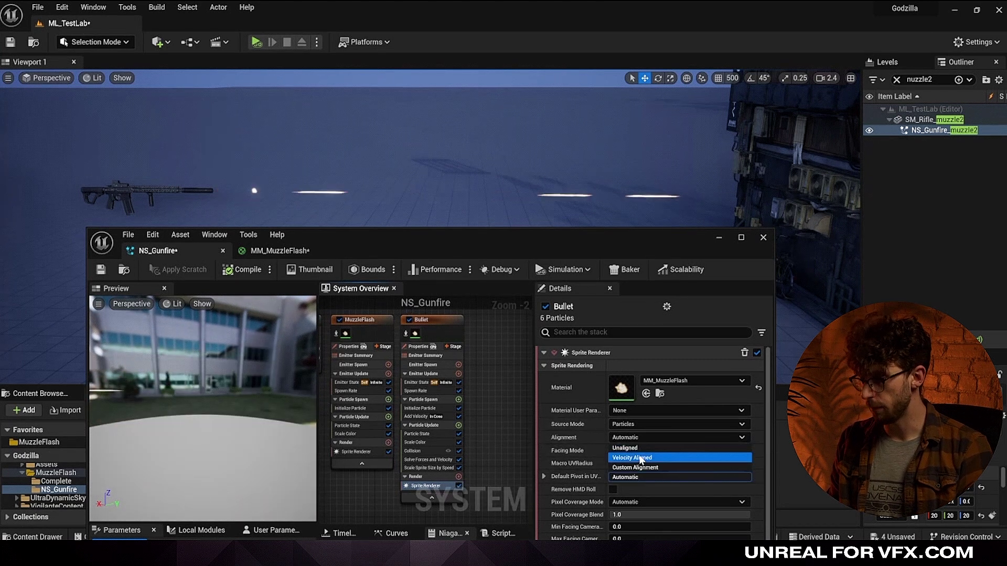
pyautogui.click(640, 459)
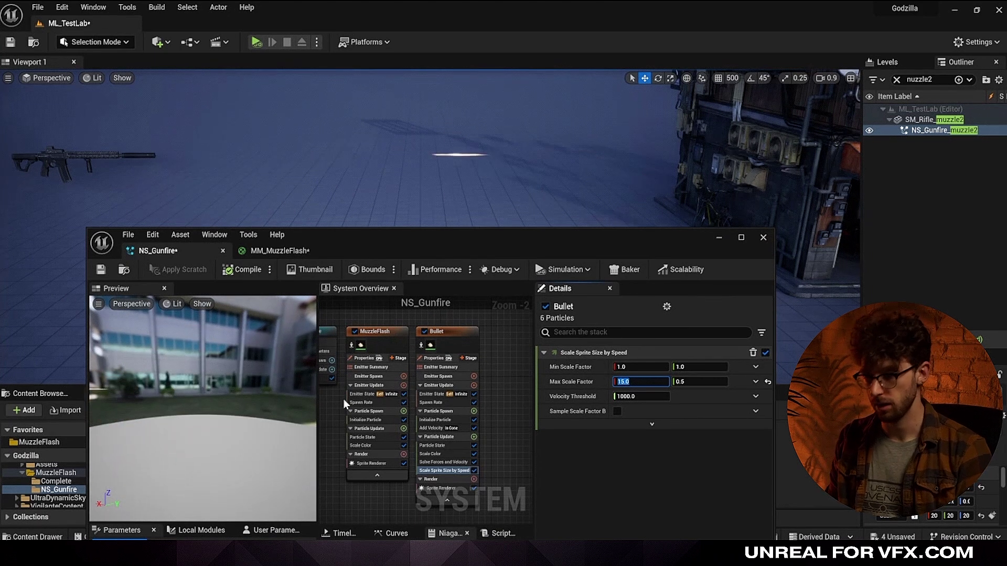
# Add a Collision module to the Bullet emitter's Particle Update.
pyautogui.click(473, 438)
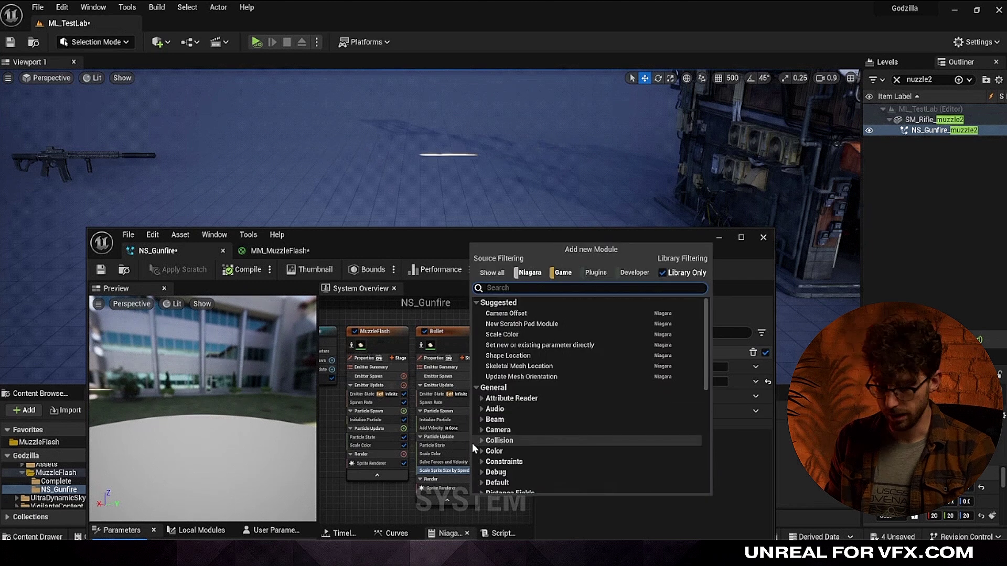
pyautogui.write('collision')
pyautogui.press('Return')
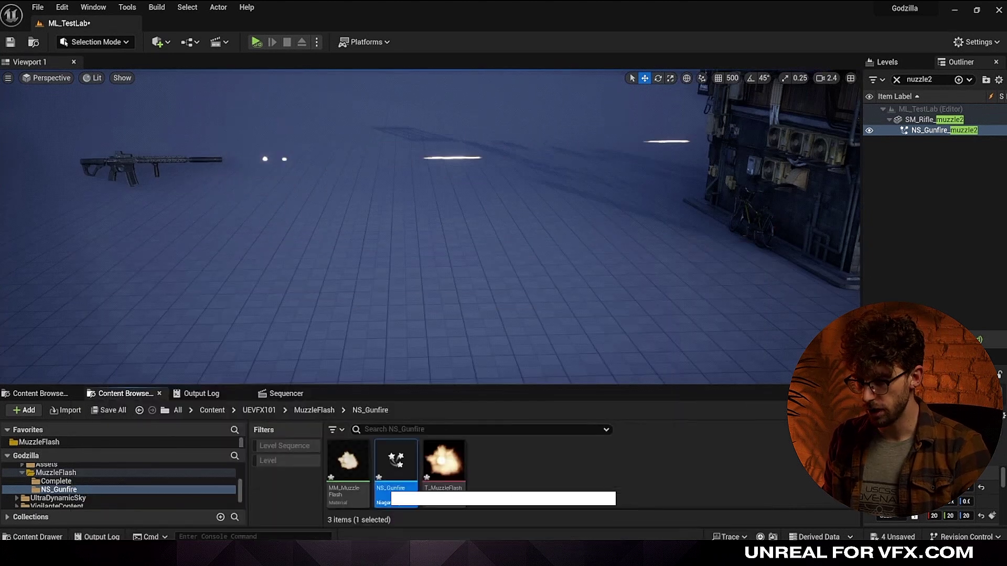
# Examine the bullets' flight from the rifle and their collisions with the building from several viewpoints.
pyautogui.press('w')
pyautogui.press('a')
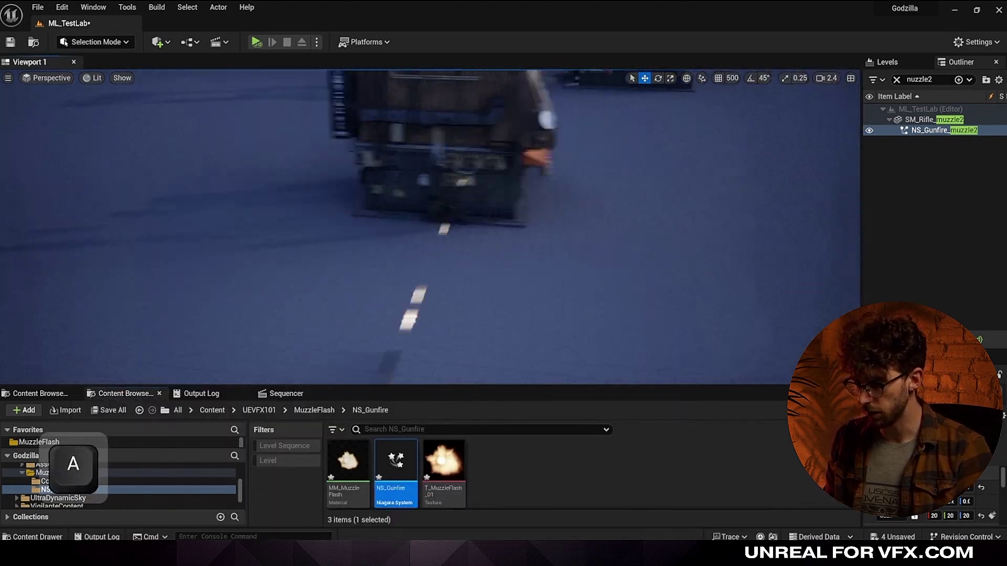
pyautogui.press('d')
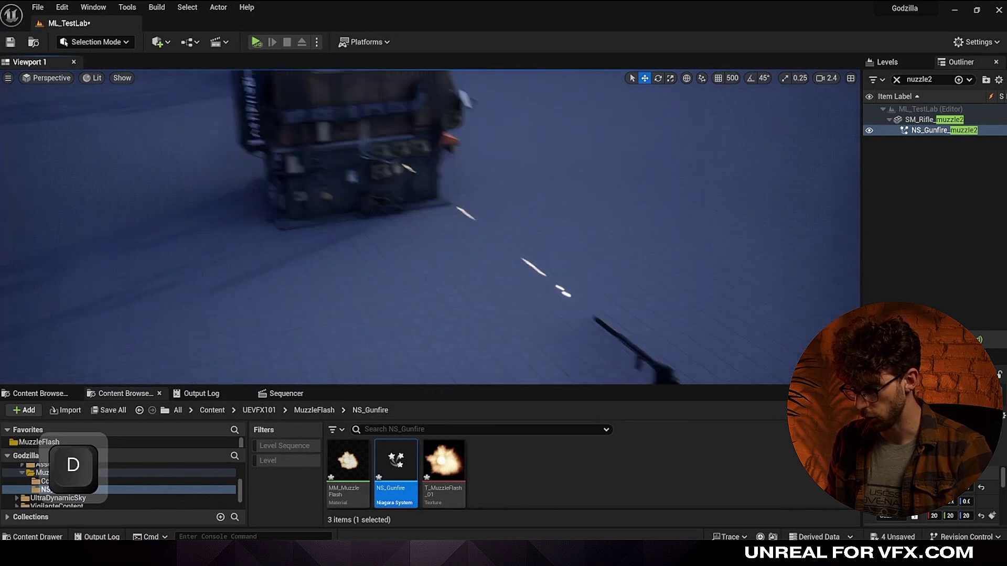
pyautogui.press('s')
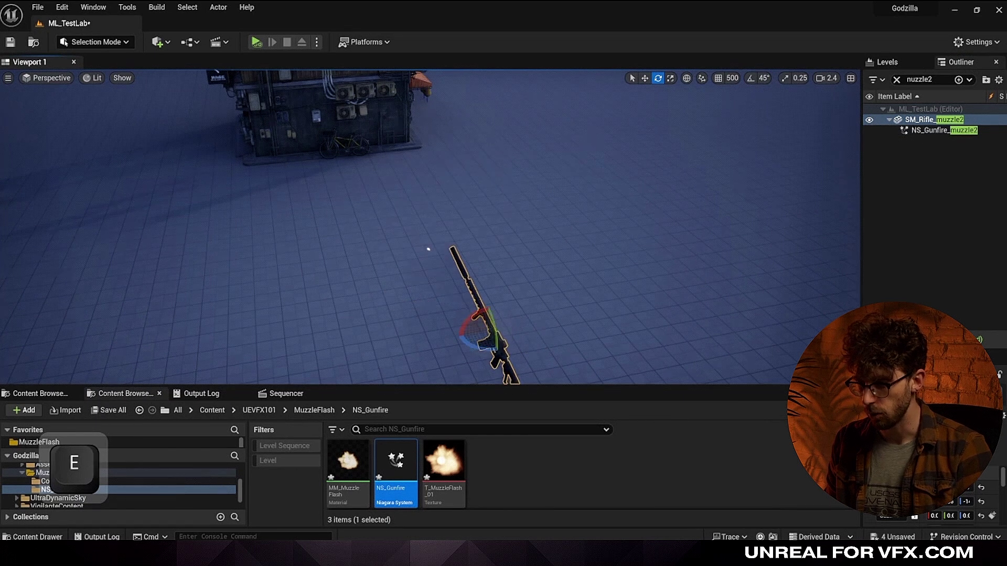
pyautogui.press('d')
pyautogui.press('s')
pyautogui.press('q')
pyautogui.press('a')
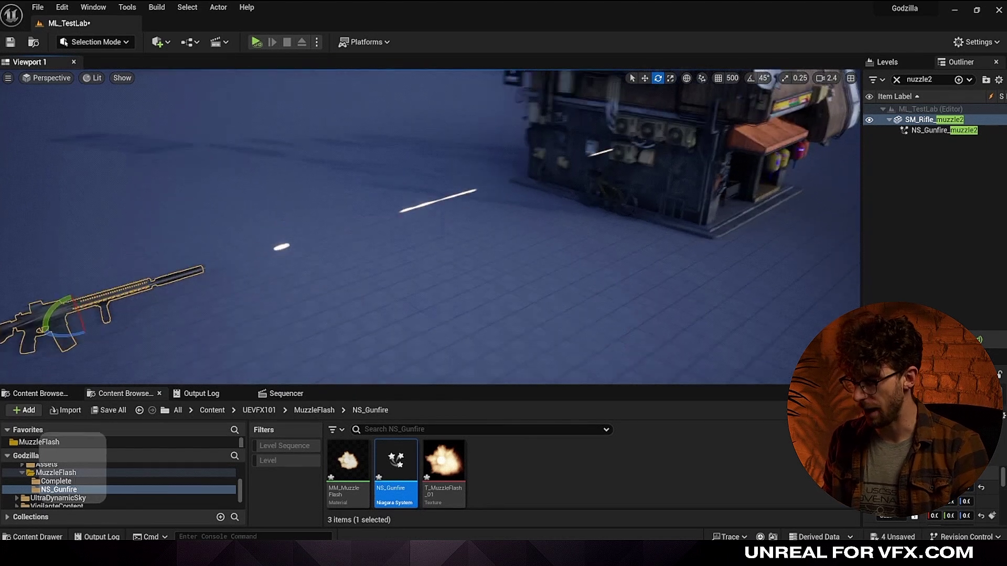
pyautogui.press('w')
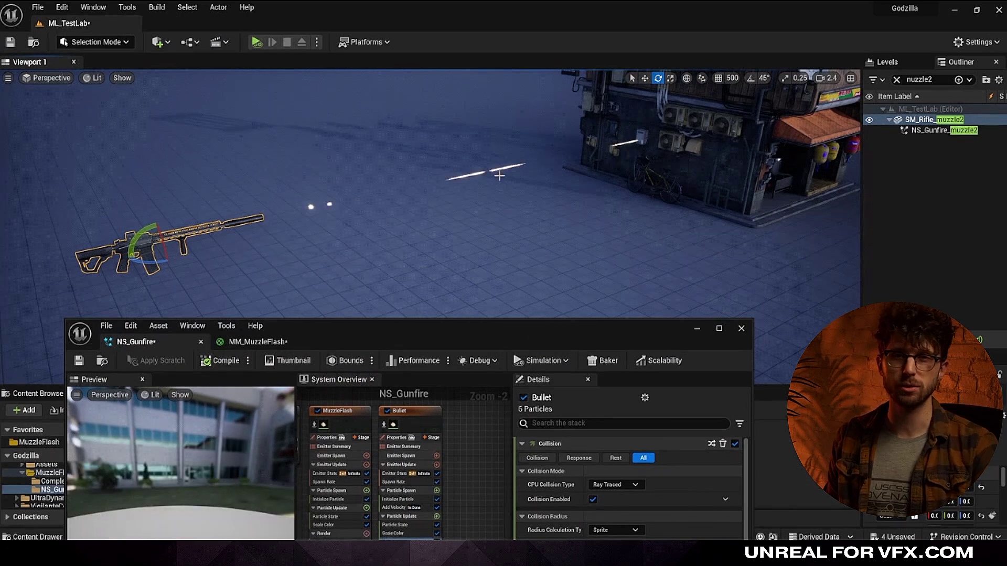
# Add a Kill Particles module to Bullet's Particle Update and link its Kill Particles input to PARTICLES HasCollided.
pyautogui.moveTo(413, 341); pyautogui.dragTo(449, 232)
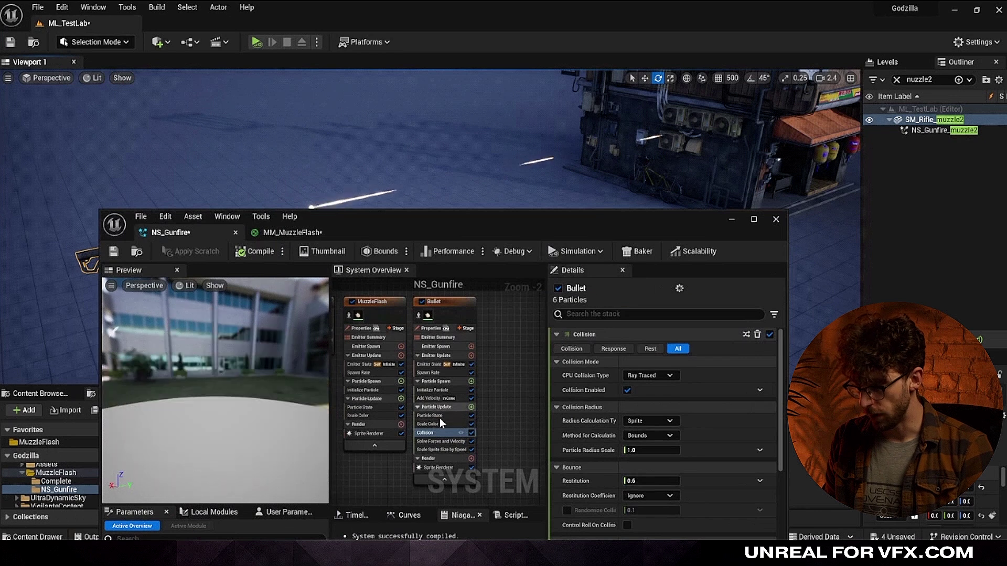
pyautogui.click(471, 407)
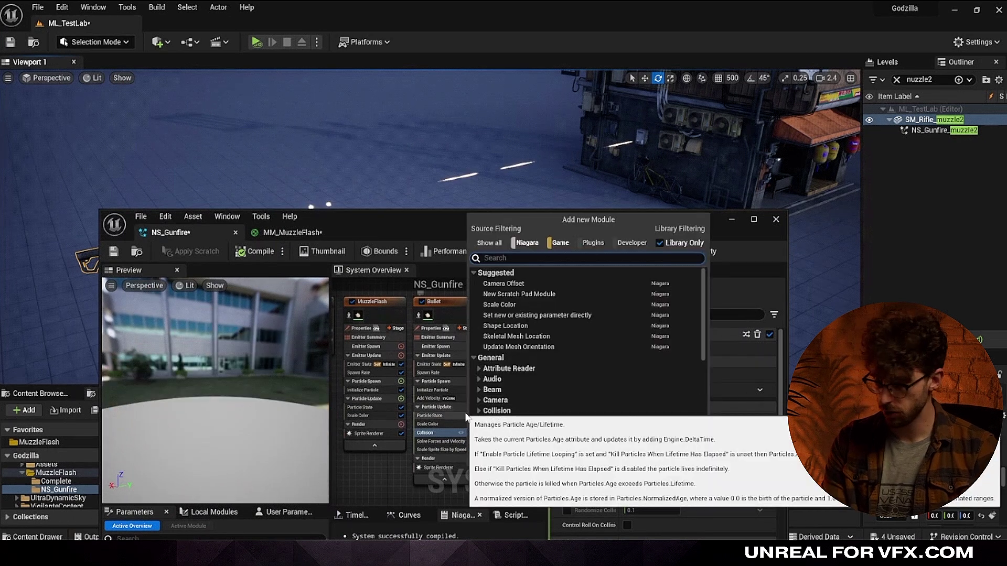
pyautogui.write('kill')
pyautogui.press('Return')
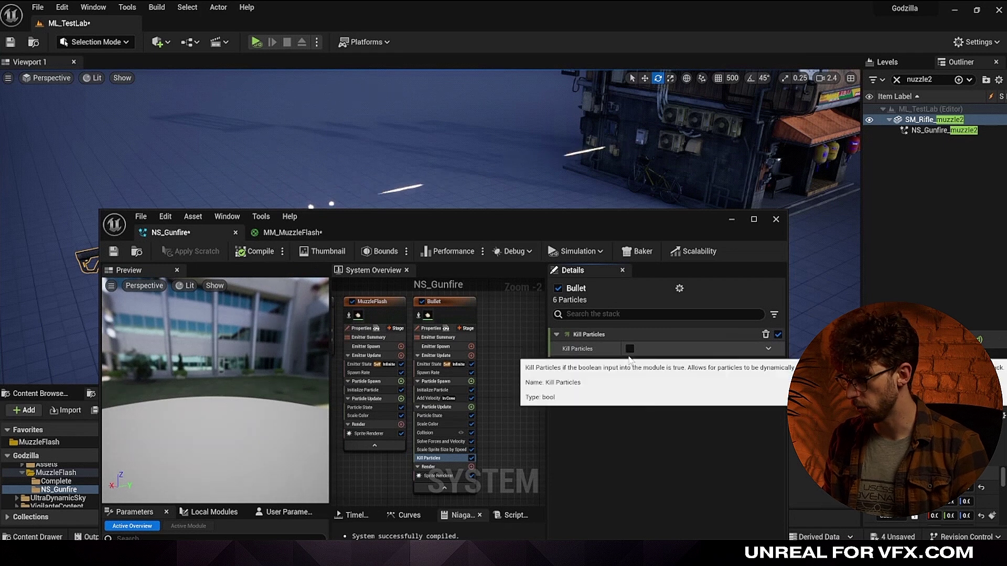
pyautogui.click(768, 349)
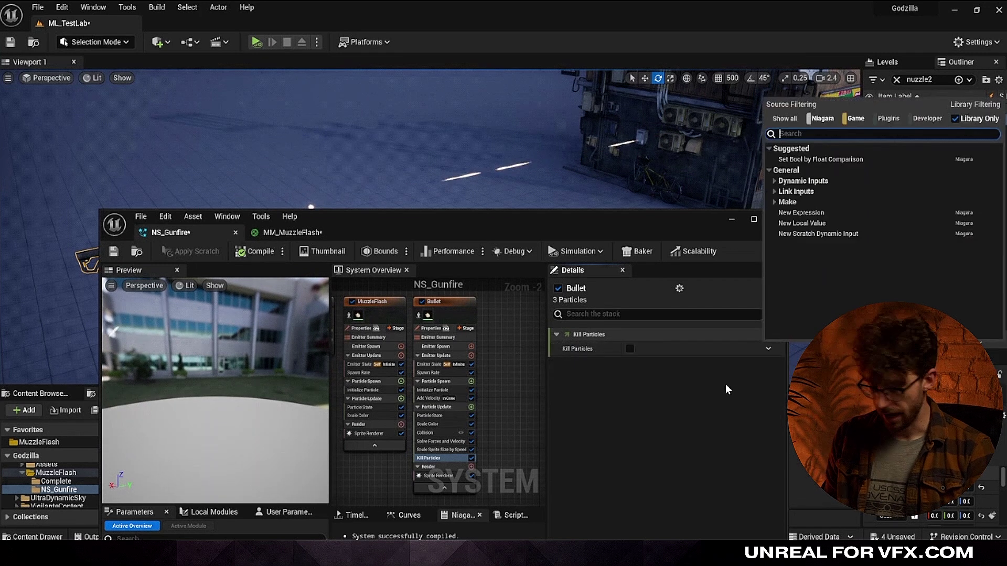
pyautogui.write('has')
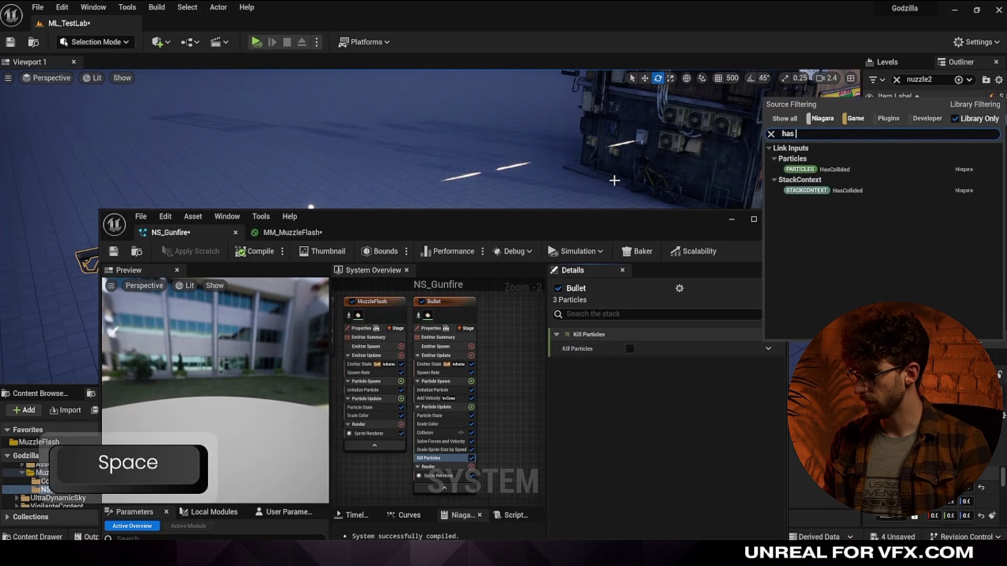
pyautogui.click(827, 169)
# Add a new emitter to NS_Gunfire from the Directional Burst template.
pyautogui.press('g')
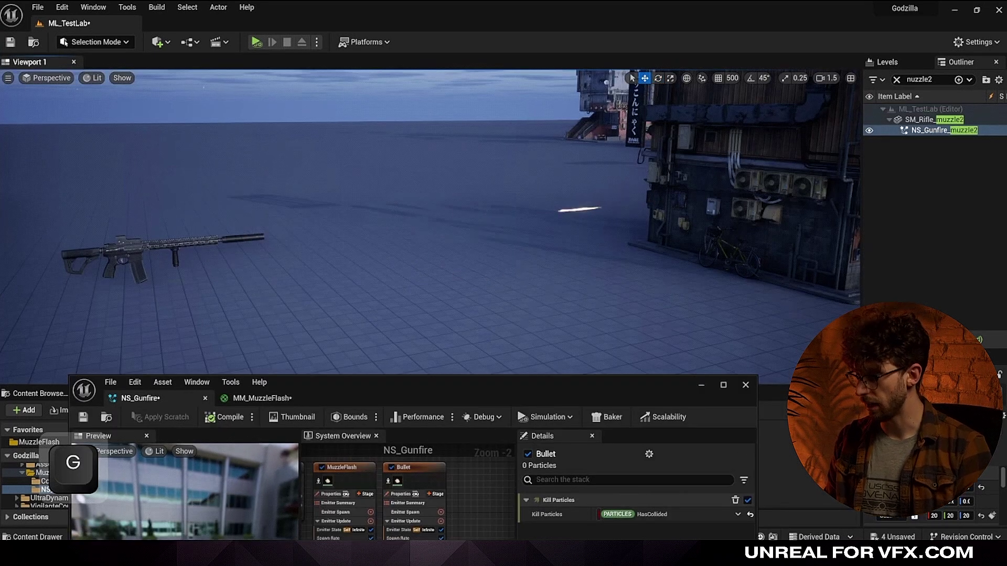
pyautogui.moveTo(374, 265); pyautogui.dragTo(670, 299, button='right')
pyautogui.moveTo(518, 395); pyautogui.dragTo(523, 342)
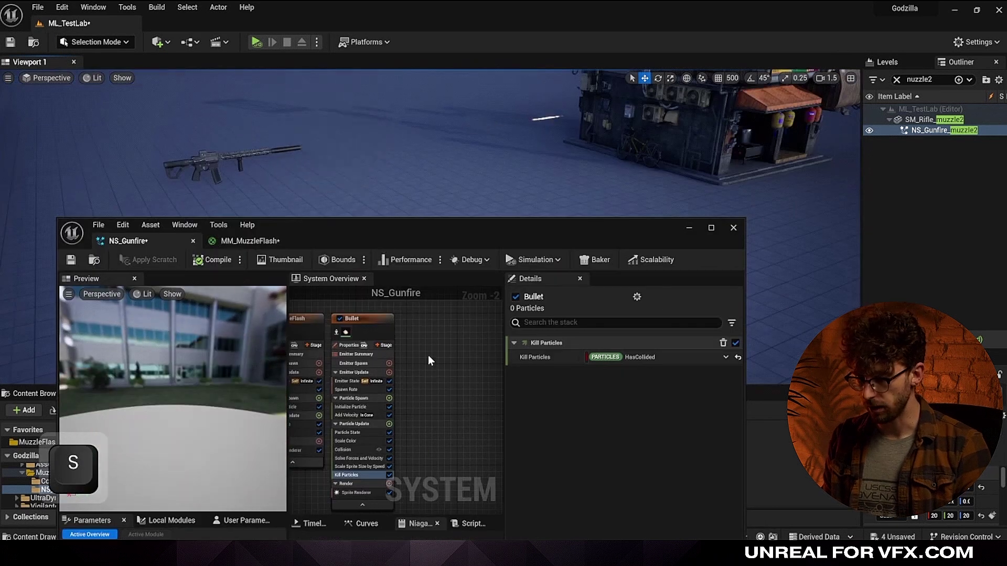
pyautogui.rightClick(421, 342)
pyautogui.click(444, 370)
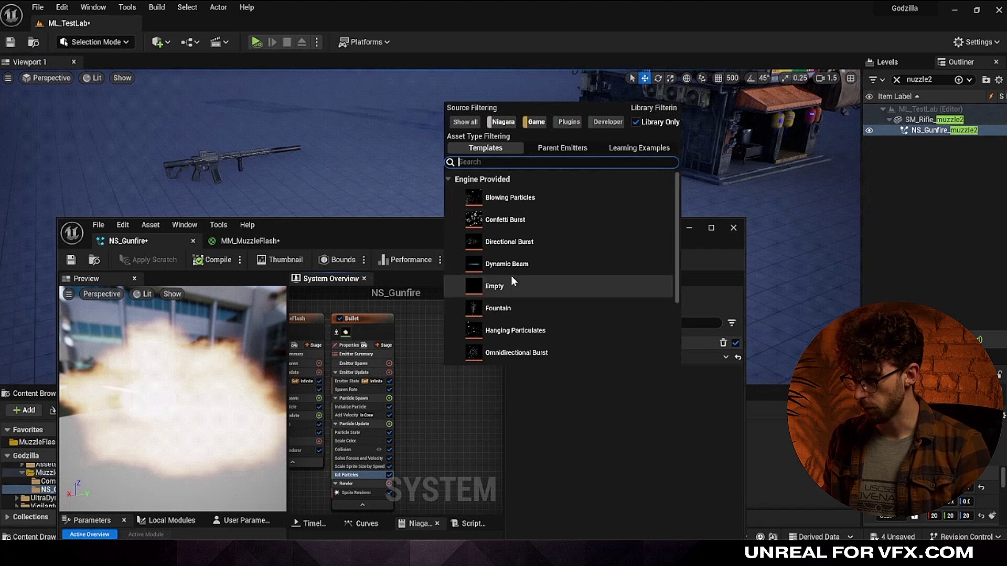
pyautogui.doubleClick(552, 246)
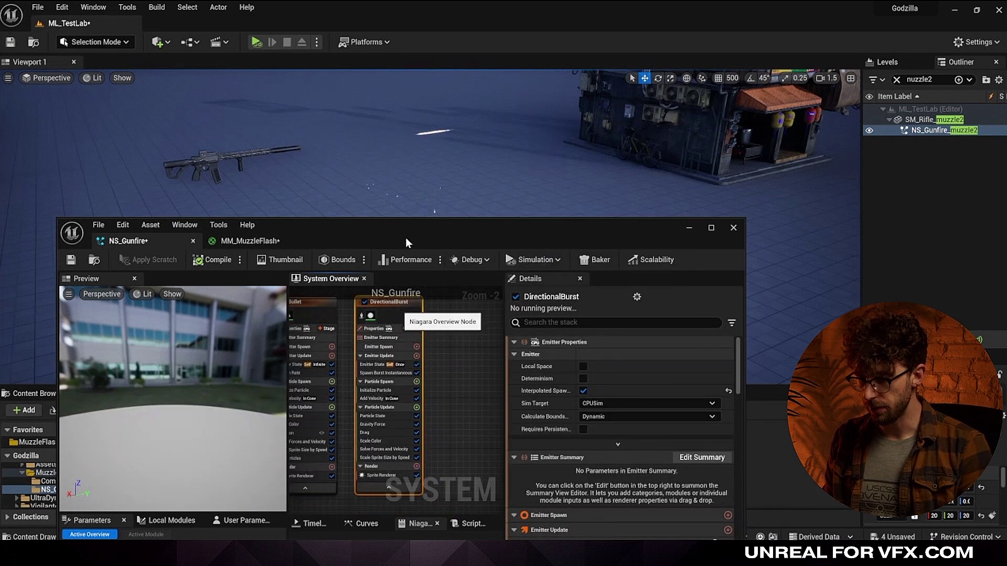
# Compile NS_Gunfire and set the Alignment of DirectionalBurst's Sprite Renderer to Velocity Aligned.
pyautogui.moveTo(405, 237); pyautogui.dragTo(405, 237, button='right')
pyautogui.press('g')
pyautogui.press('w')
pyautogui.click(213, 259)
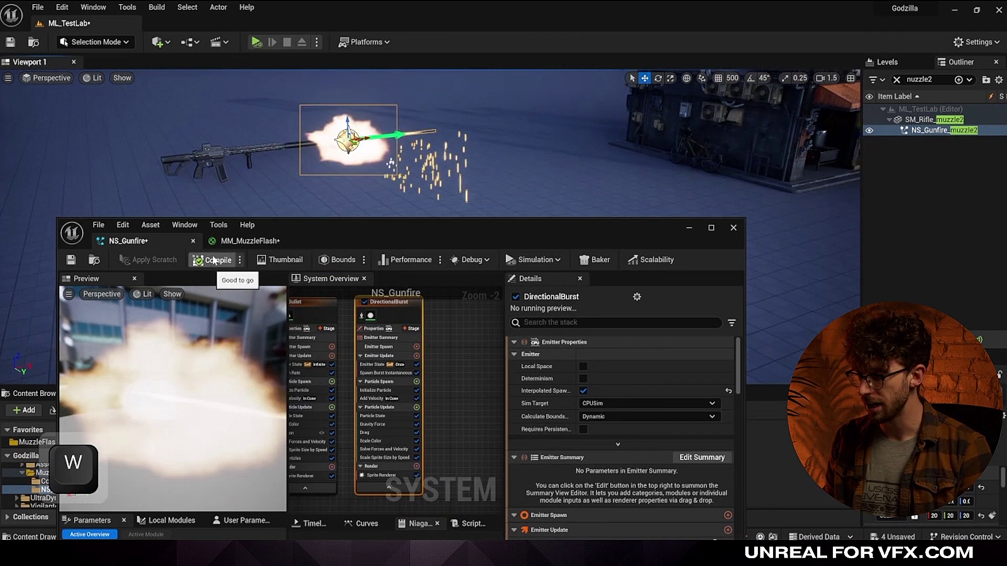
pyautogui.moveTo(623, 109); pyautogui.dragTo(623, 109, button='right')
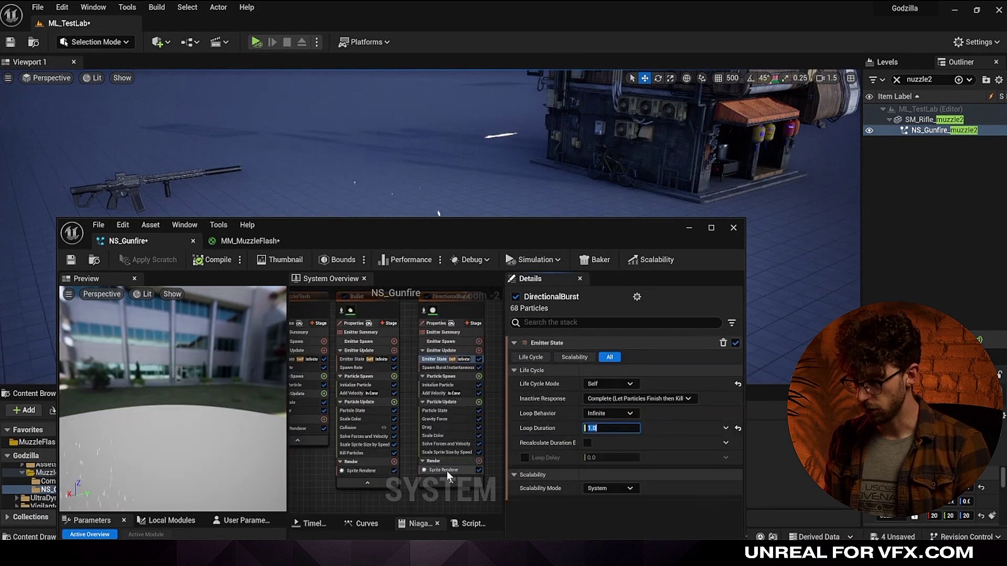
pyautogui.click(443, 470)
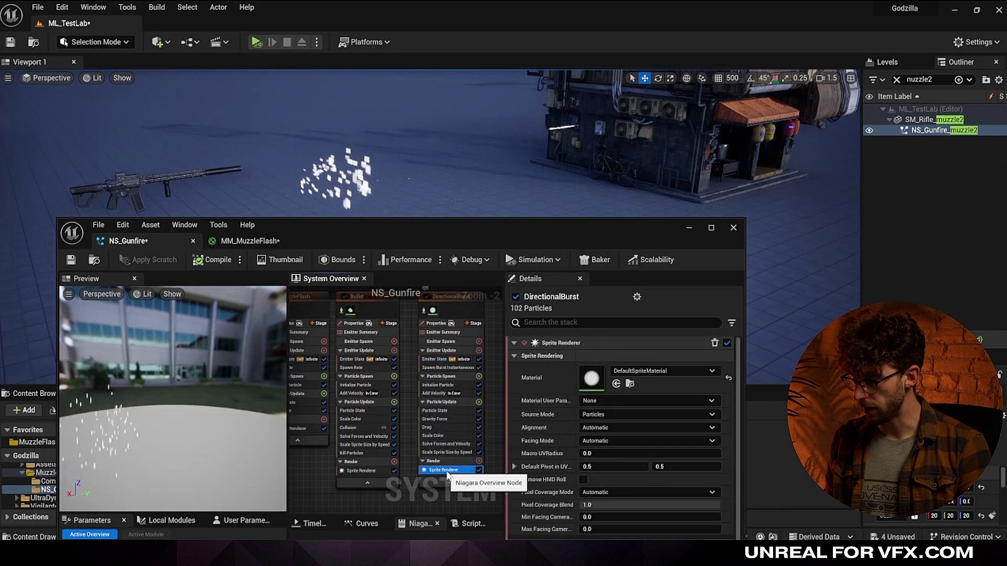
pyautogui.click(587, 428)
pyautogui.click(603, 449)
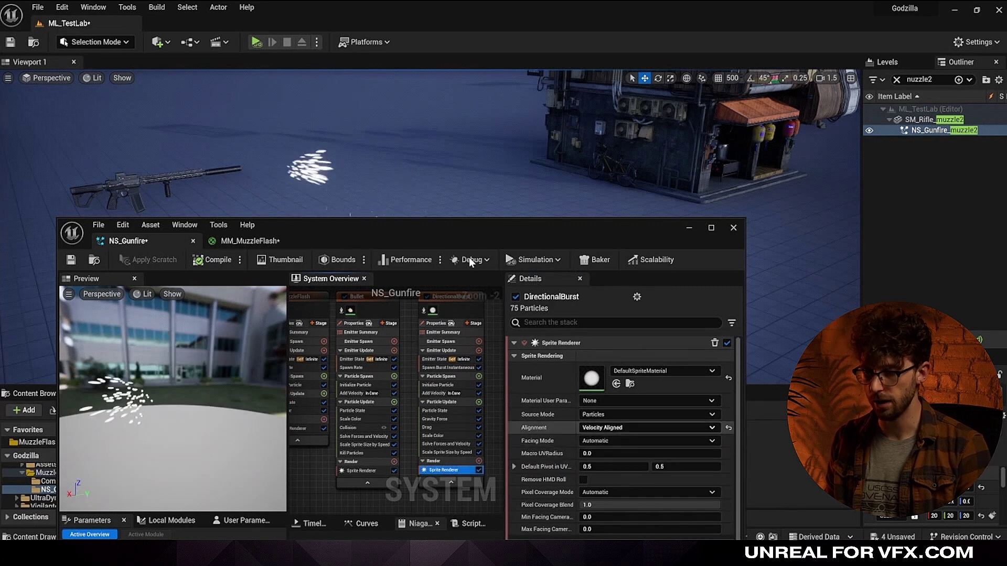
# Uncover the level view and examine the velocity-aligned burst between the rifle and the building.
pyautogui.moveTo(419, 228); pyautogui.dragTo(400, 365)
pyautogui.moveTo(408, 202); pyautogui.dragTo(374, 243, button='right')
pyautogui.press('g')
pyautogui.press('q')
pyautogui.press('s')
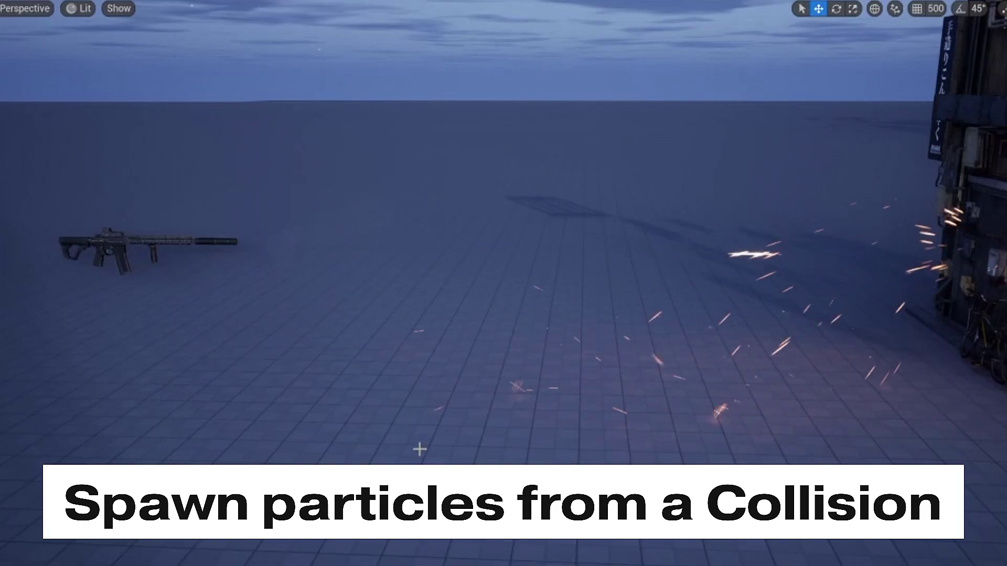
pyautogui.moveTo(419, 449); pyautogui.dragTo(377, 422, button='right')
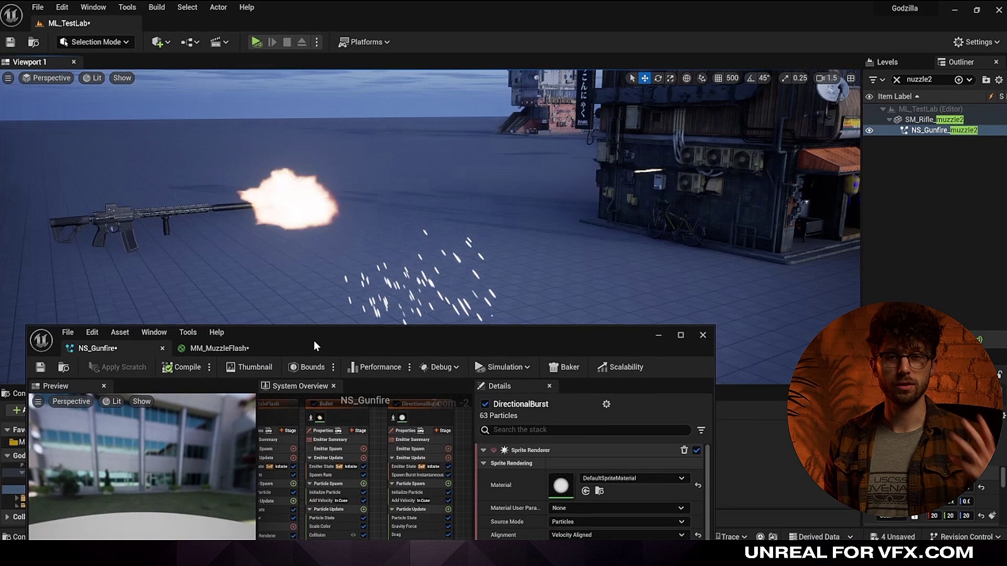
# Add a Generate Collision Event module to the Bullet emitter's Particle Update.
pyautogui.moveTo(316, 341); pyautogui.dragTo(315, 118)
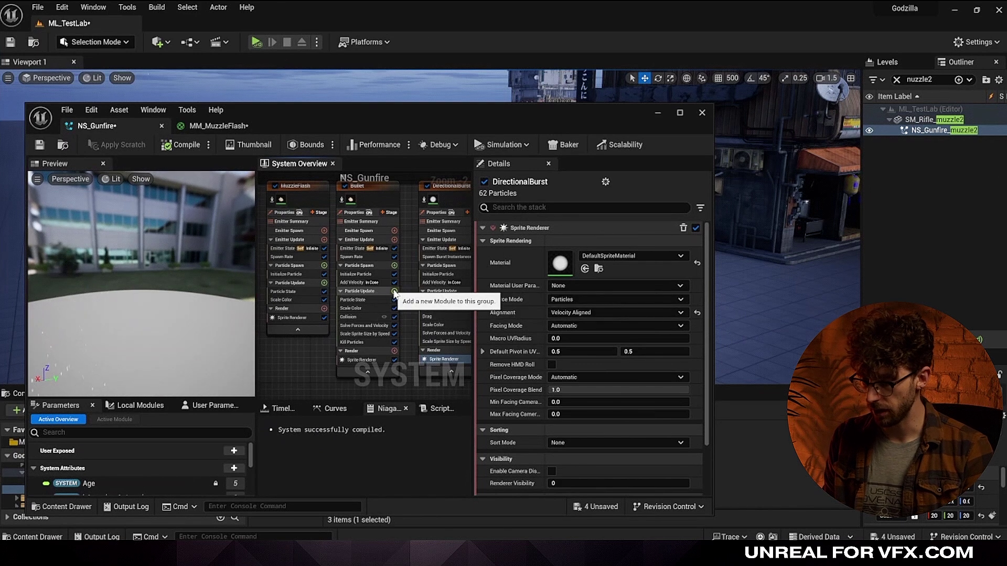
pyautogui.click(395, 292)
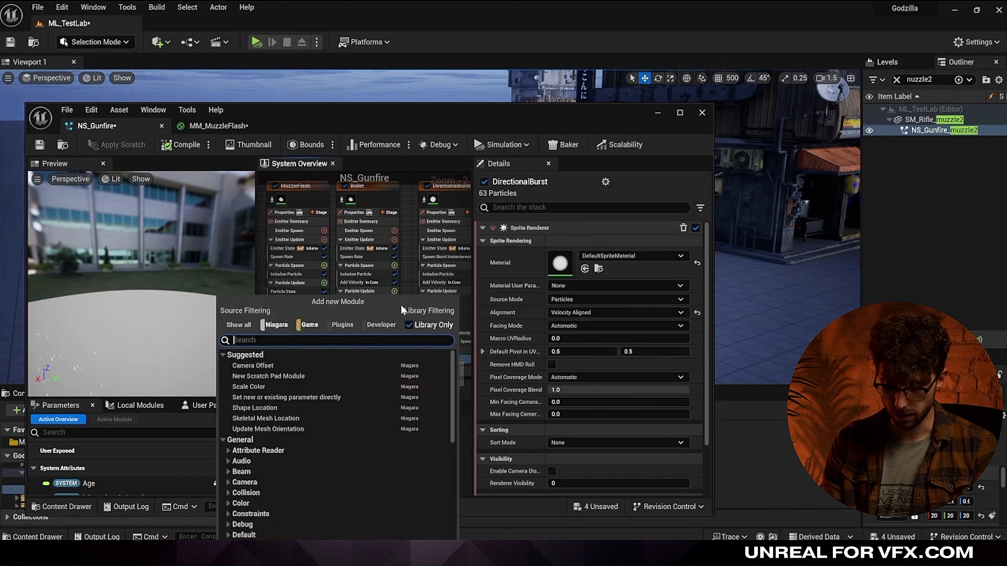
pyautogui.write('collision')
pyautogui.hotkey('ctrl', 'a')
pyautogui.write('generate')
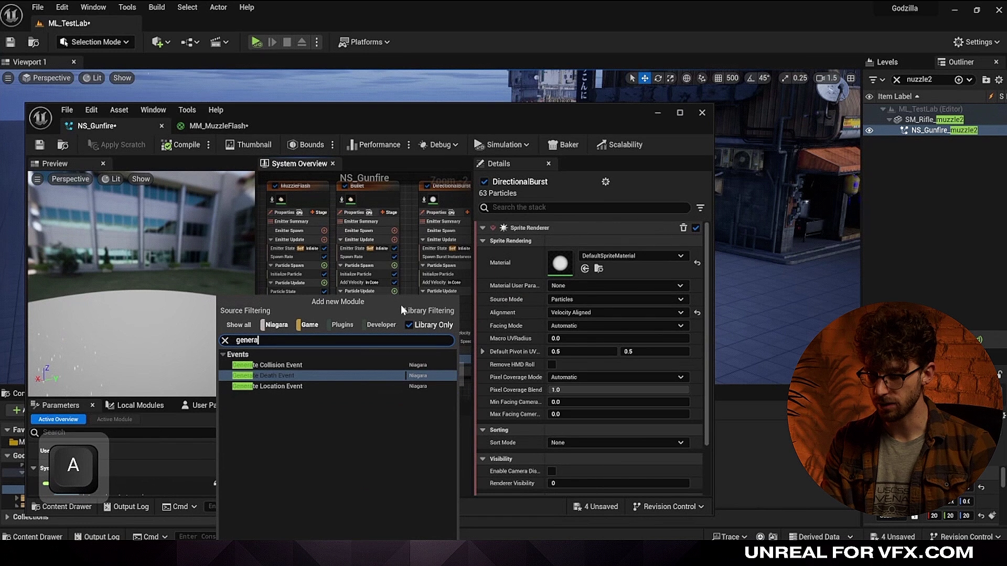
pyautogui.click(294, 366)
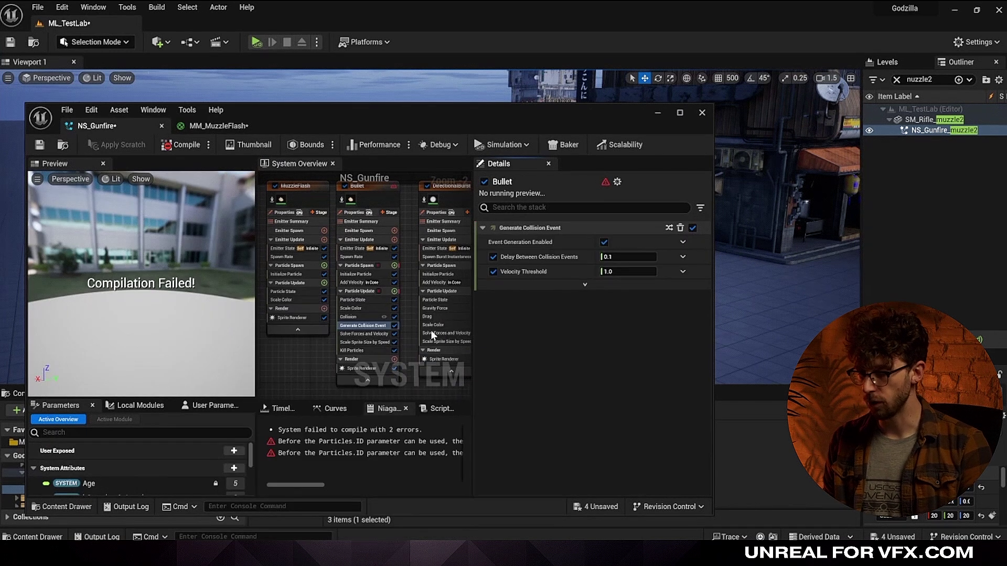
# Enable Requires Persistent IDs in the Bullet emitter's properties and reopen its Generate Collision Event settings.
pyautogui.click(360, 216)
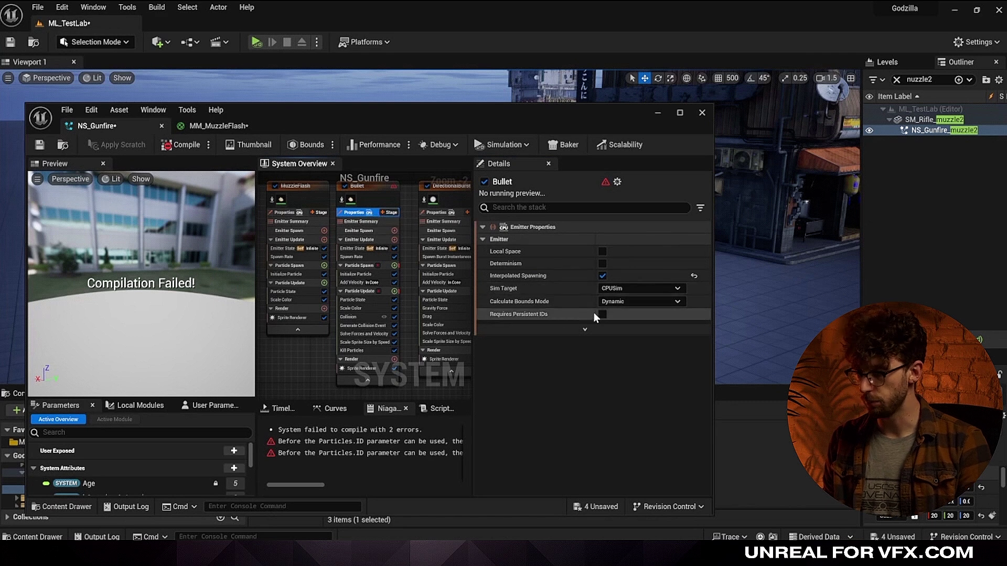
pyautogui.click(602, 313)
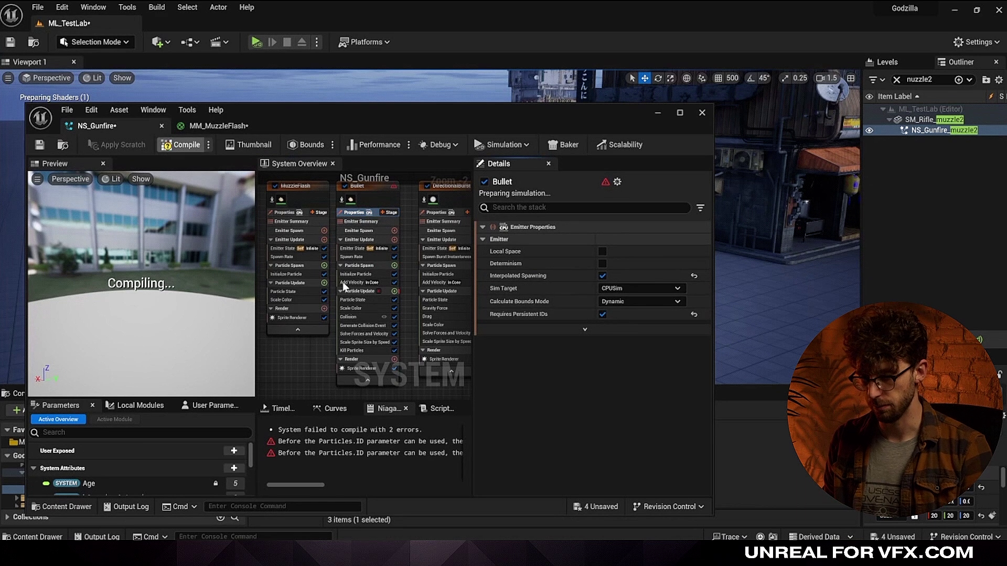
pyautogui.click(363, 325)
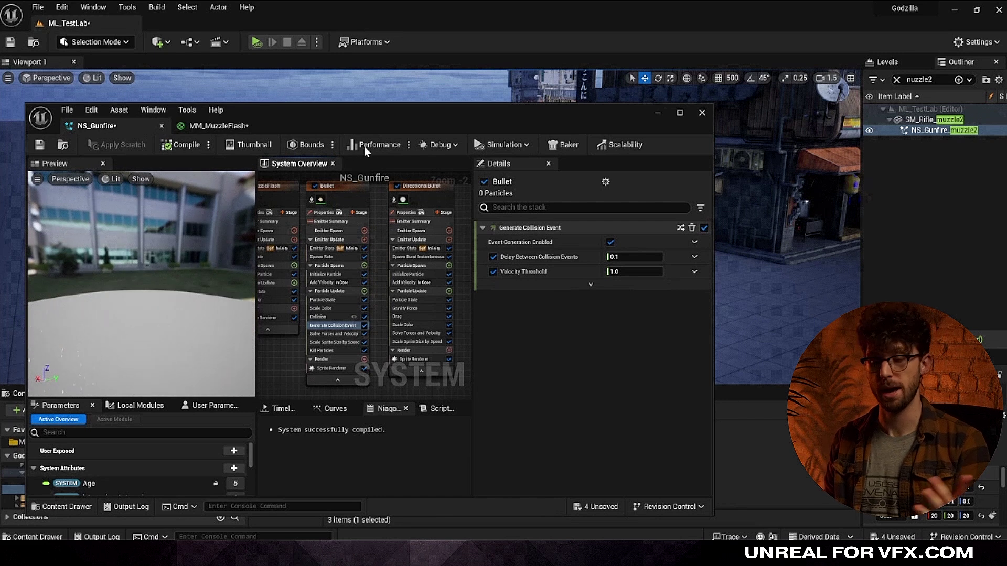
# Add an Event Handler stage to the DirectionalBurst emitter and set its Source to Bullet's Collision Event.
pyautogui.moveTo(462, 215); pyautogui.dragTo(448, 228, button='right')
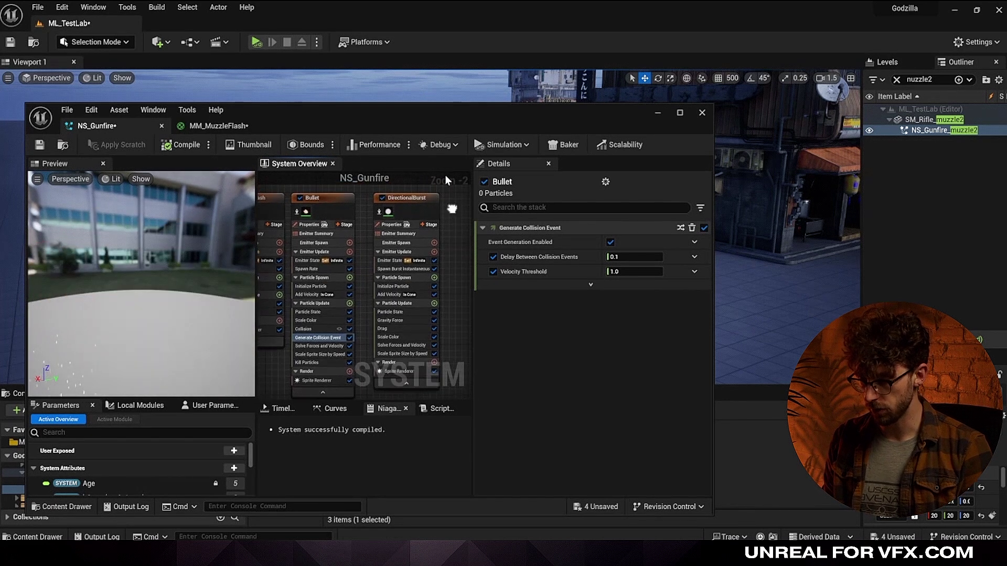
pyautogui.click(429, 226)
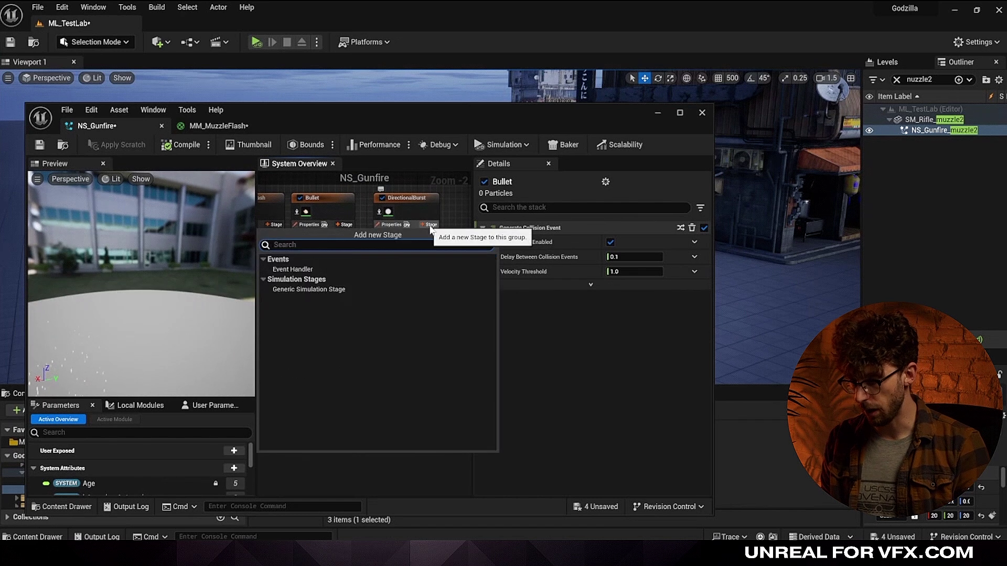
pyautogui.click(295, 271)
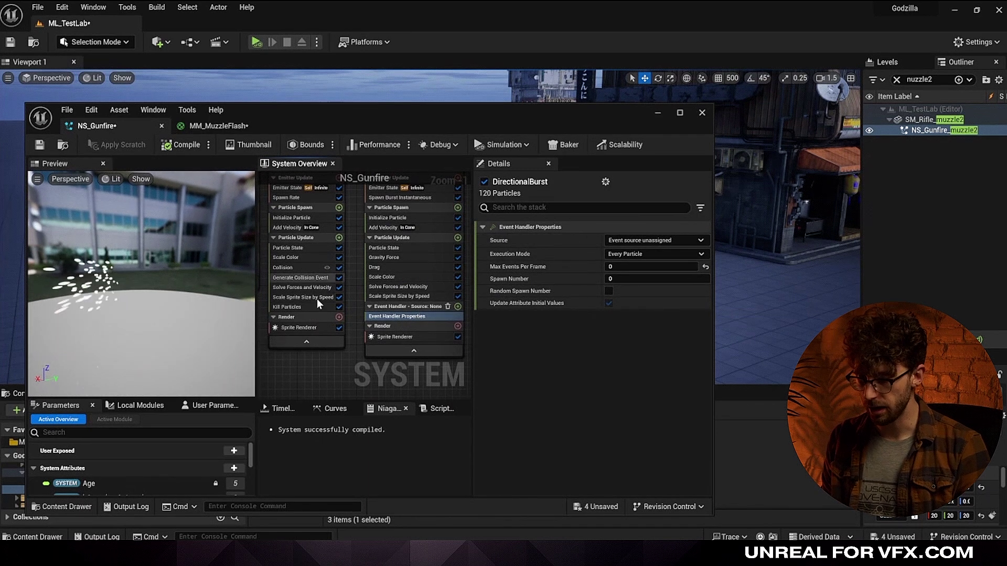
pyautogui.click(630, 242)
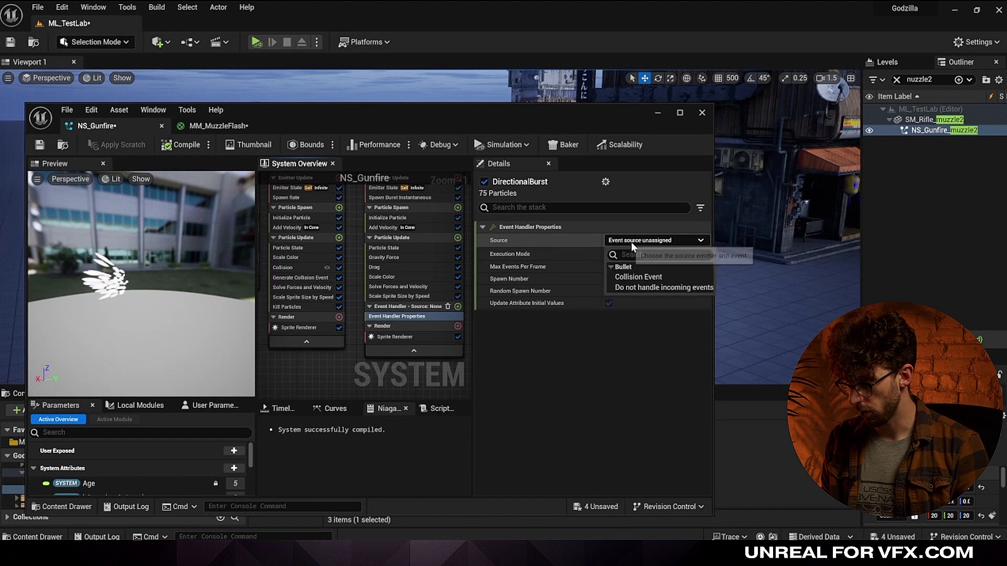
pyautogui.click(643, 276)
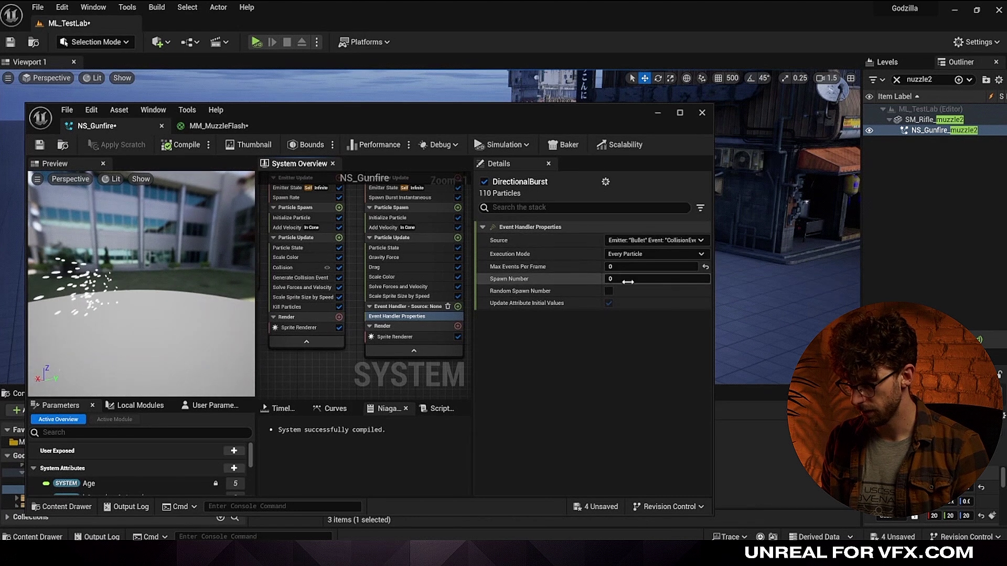
# Set the DirectionalBurst event handler's Spawn Number to 20 and its Execution Mode to Spawned Particles.
pyautogui.click(628, 279)
pyautogui.write('20')
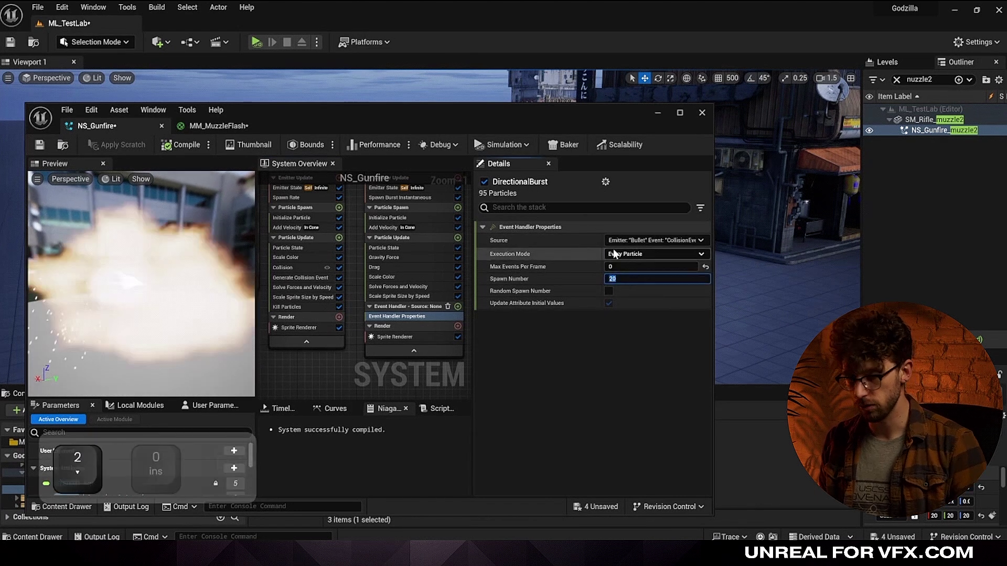
pyautogui.press('Return')
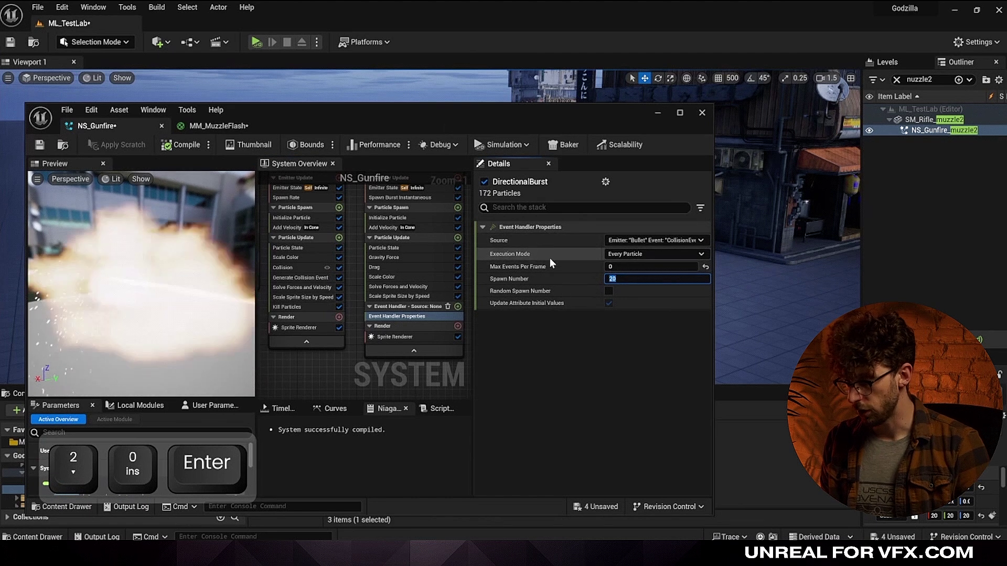
pyautogui.click(640, 256)
pyautogui.click(620, 309)
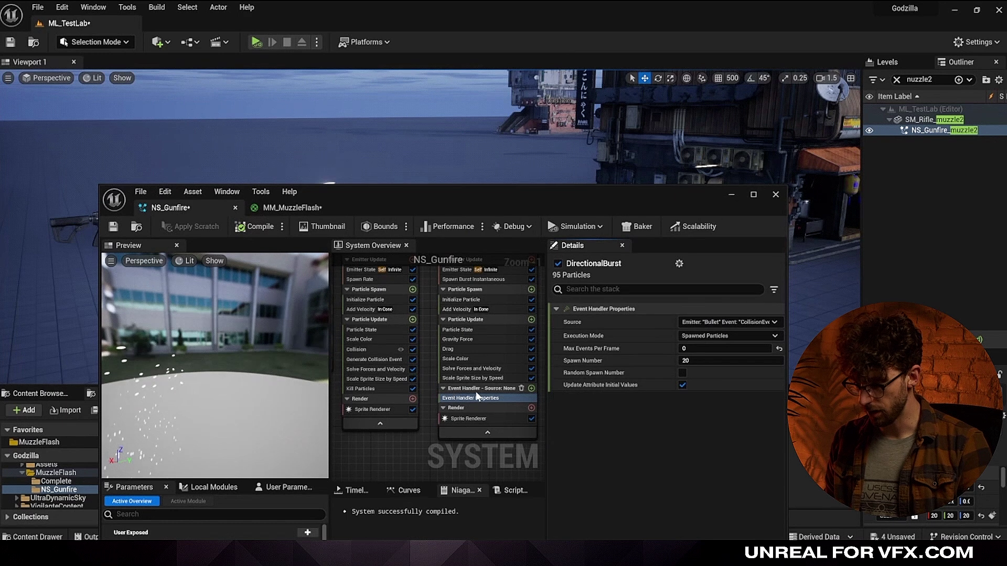
# Add a Receive Collision Event module to DirectionalBurst's Event Handler stage.
pyautogui.click(531, 388)
pyautogui.write('collision')
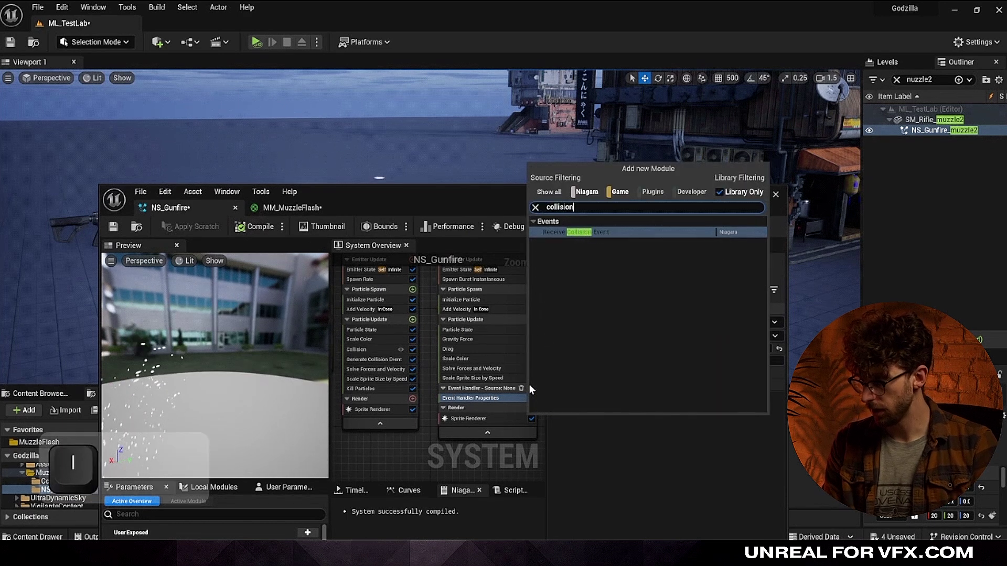
pyautogui.press('Return')
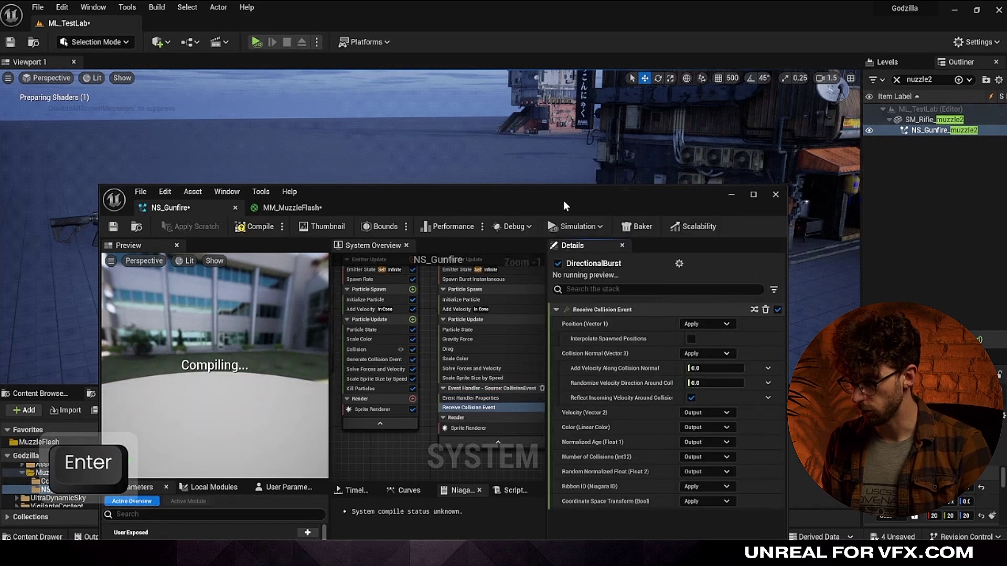
# Uncover the level view and examine the impact particles on the building wall from several viewpoints.
pyautogui.moveTo(563, 200); pyautogui.dragTo(554, 285)
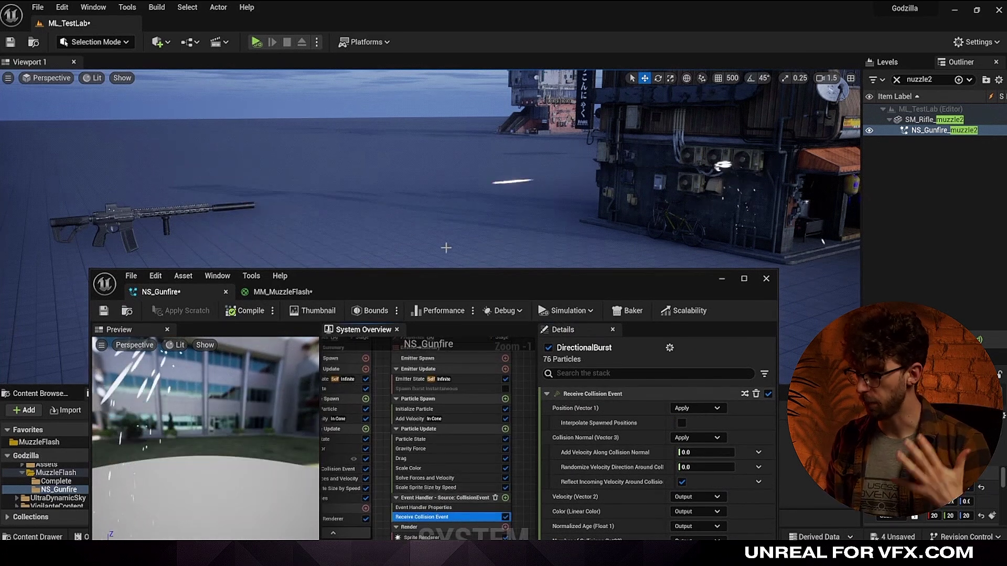
pyautogui.moveTo(284, 187); pyautogui.dragTo(660, 101, button='right')
pyautogui.press('s')
pyautogui.press('w')
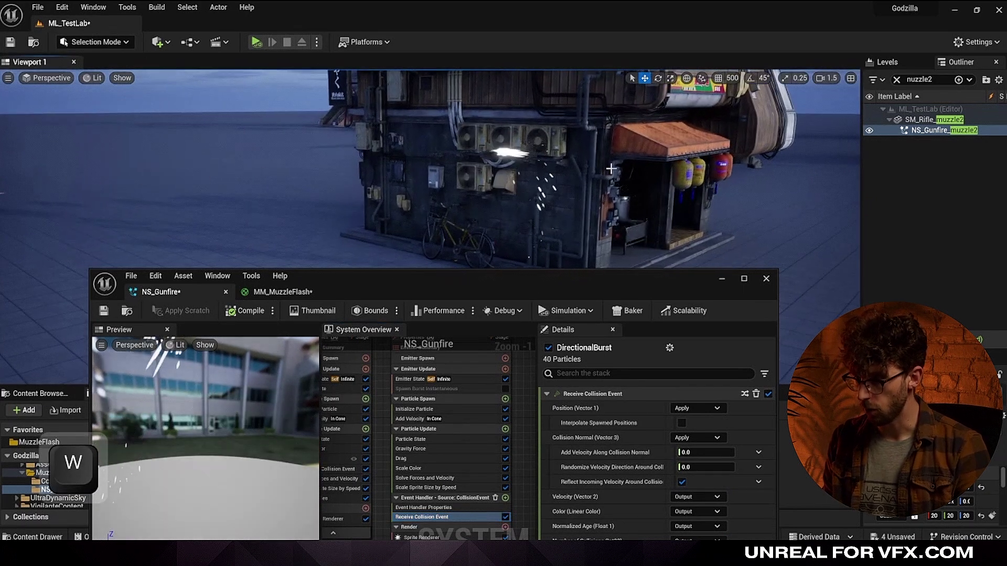
pyautogui.press('d')
pyautogui.moveTo(513, 199); pyautogui.dragTo(562, 115, button='right')
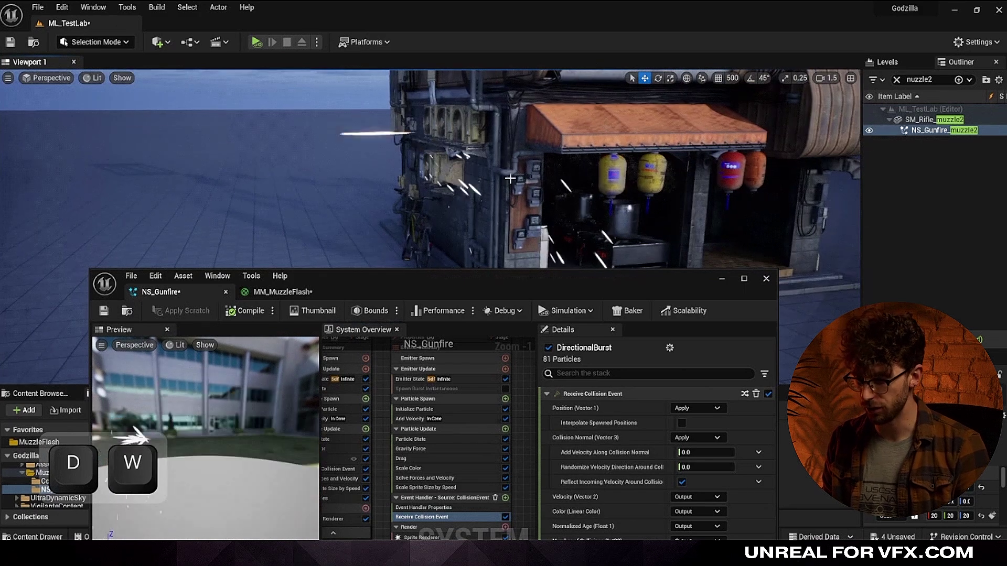
pyautogui.press('a')
pyautogui.moveTo(511, 179); pyautogui.dragTo(542, 193, button='right')
pyautogui.press('w')
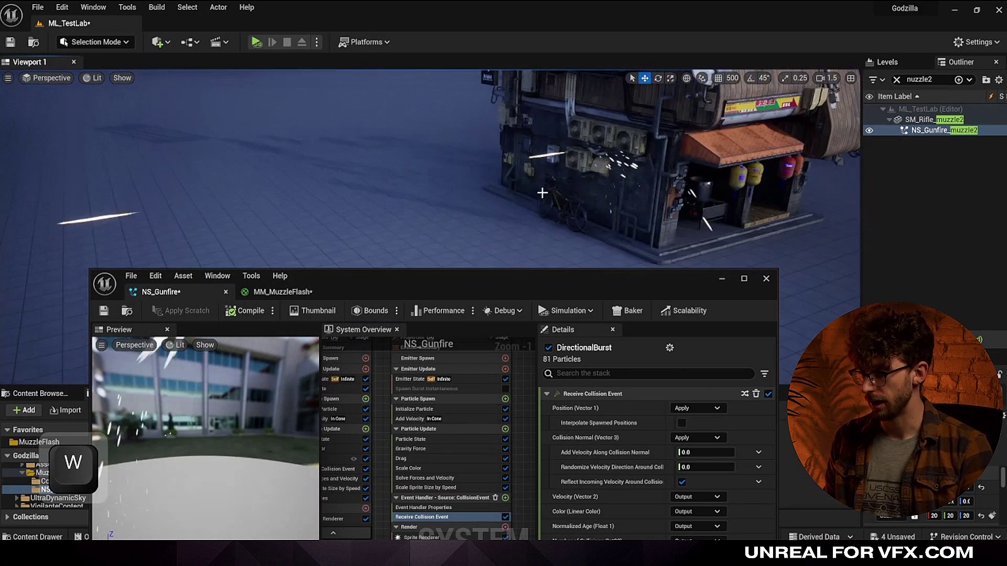
# Reverse the burst direction by setting the Cone Axis X of DirectionalBurst's Add Velocity module to -1.0.
pyautogui.click(409, 419)
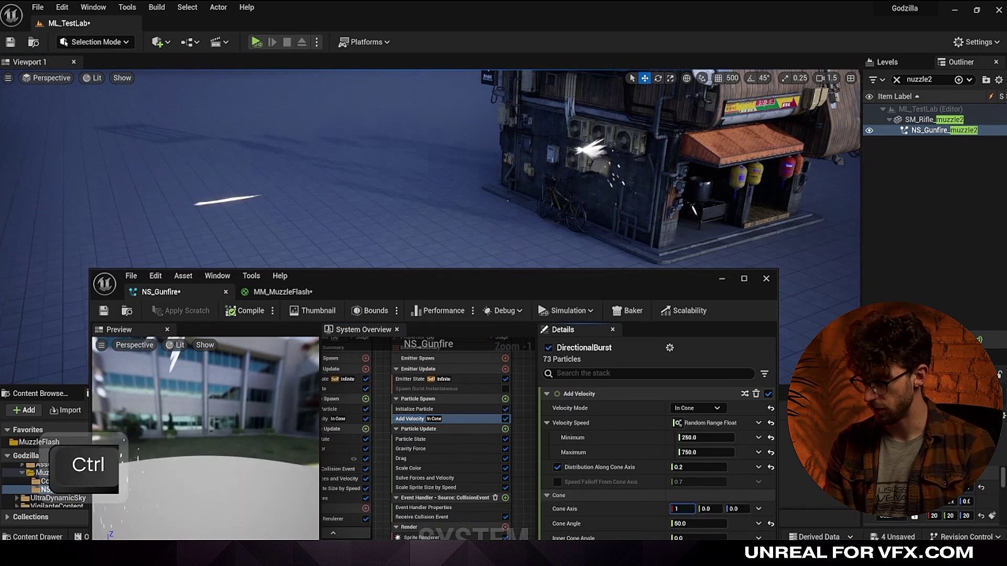
pyautogui.write('-')
pyautogui.press('Return')
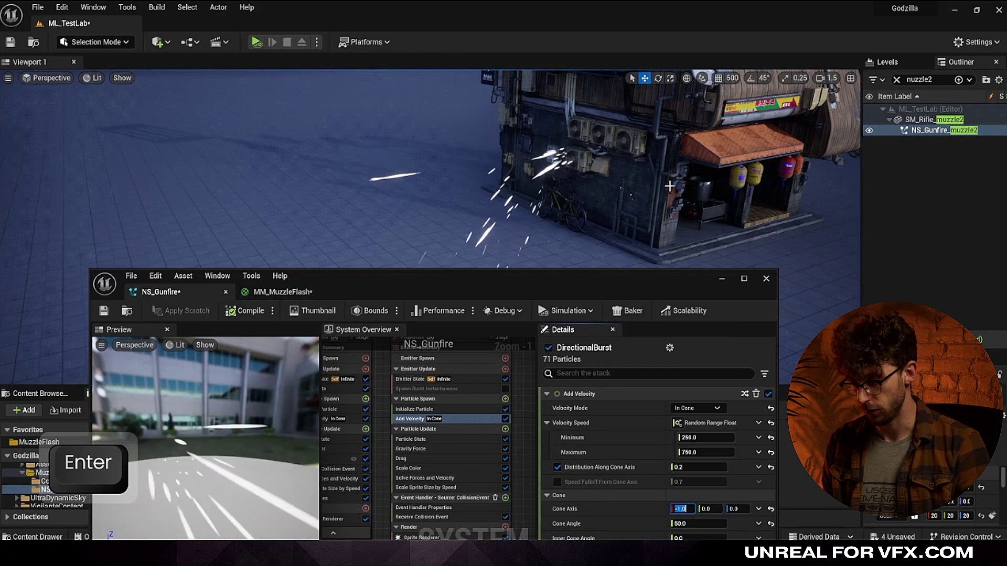
pyautogui.press('a')
pyautogui.press('w')
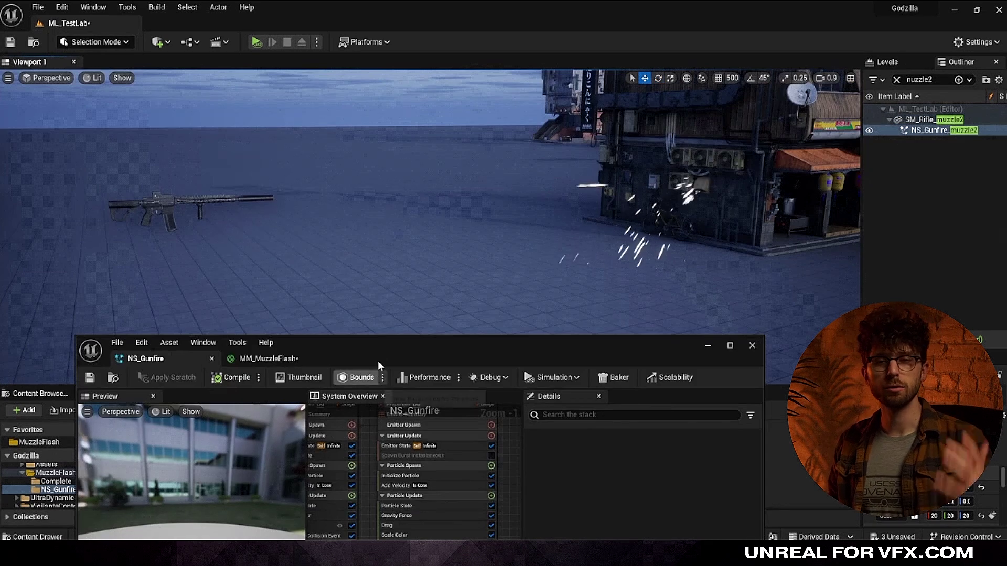
# Add a Collision module to DirectionalBurst's Particle Update and check the impact particles in front of the building.
pyautogui.scroll(-1, 482, 462)
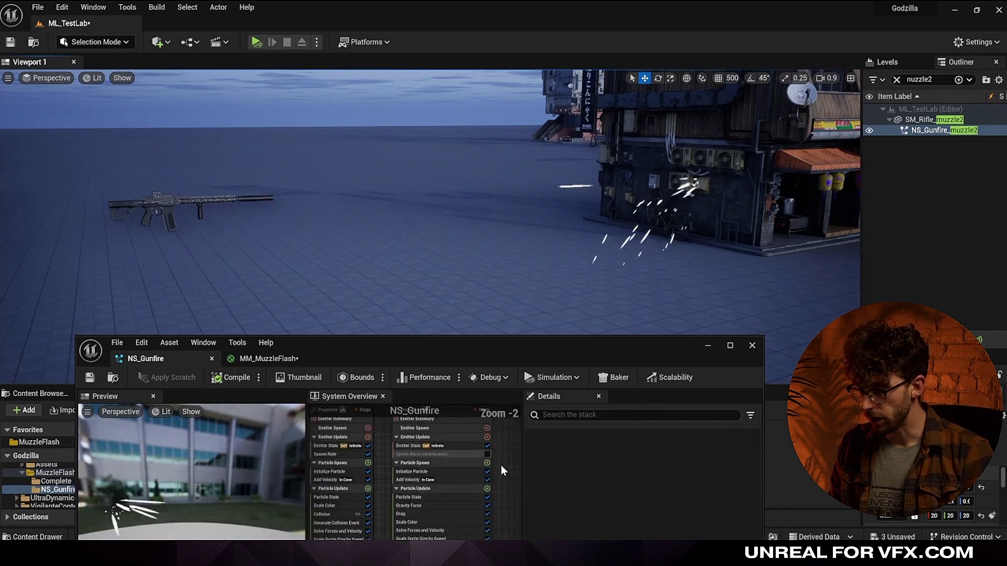
pyautogui.moveTo(502, 476); pyautogui.dragTo(505, 453, button='right')
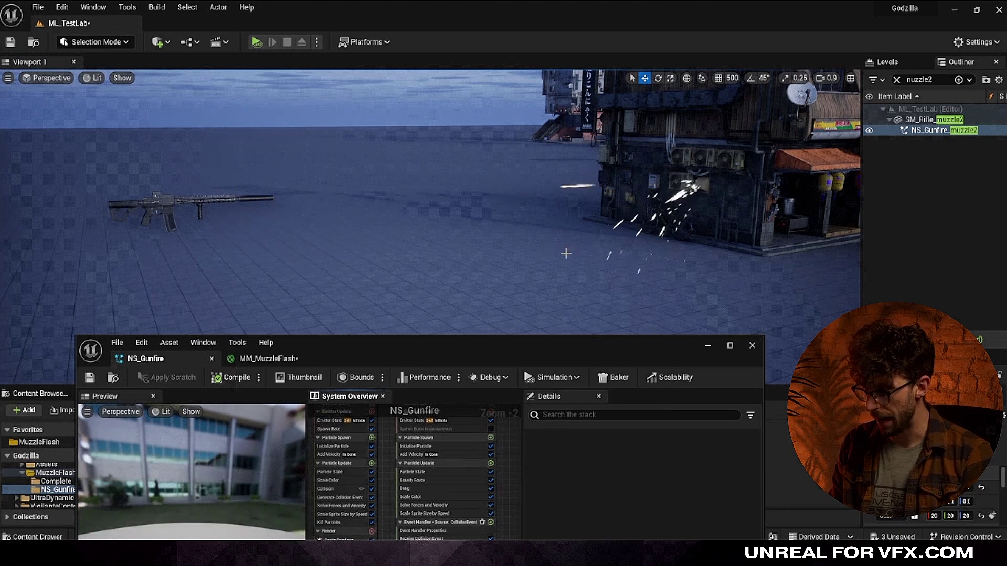
pyautogui.click(491, 465)
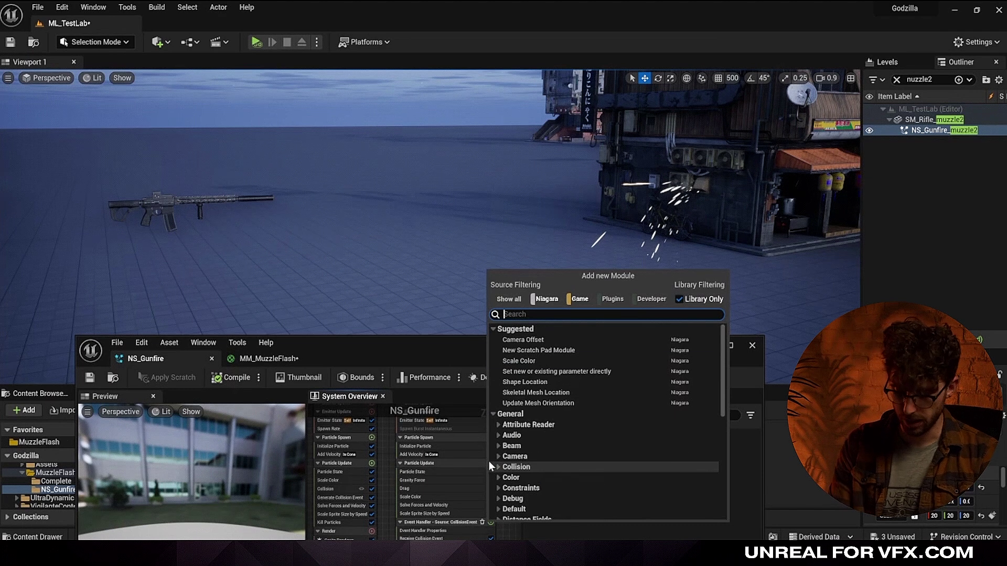
pyautogui.write('collisi')
pyautogui.press('Return')
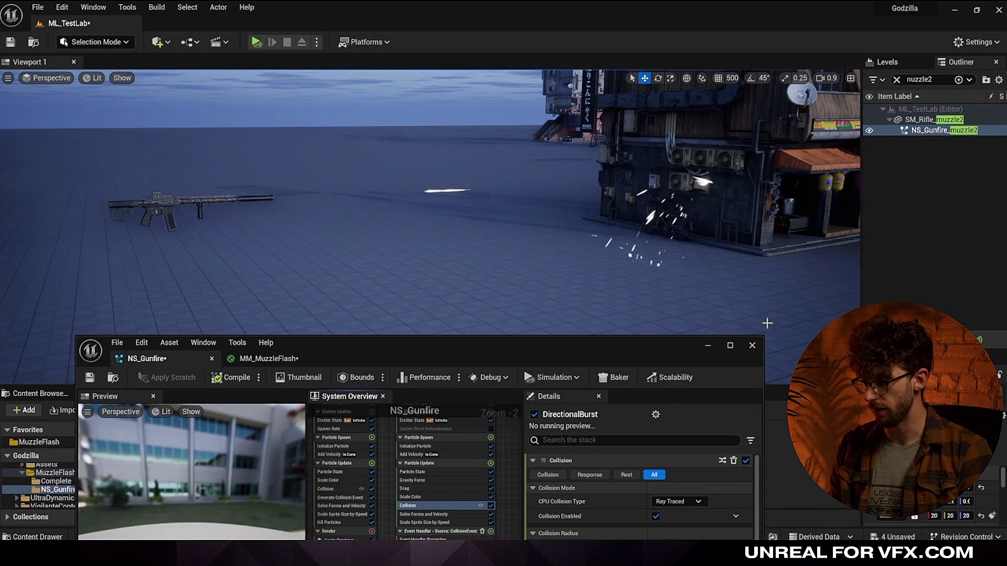
pyautogui.press('w')
pyautogui.press('d')
pyautogui.moveTo(633, 293); pyautogui.dragTo(625, 329, button='right')
pyautogui.press('q')
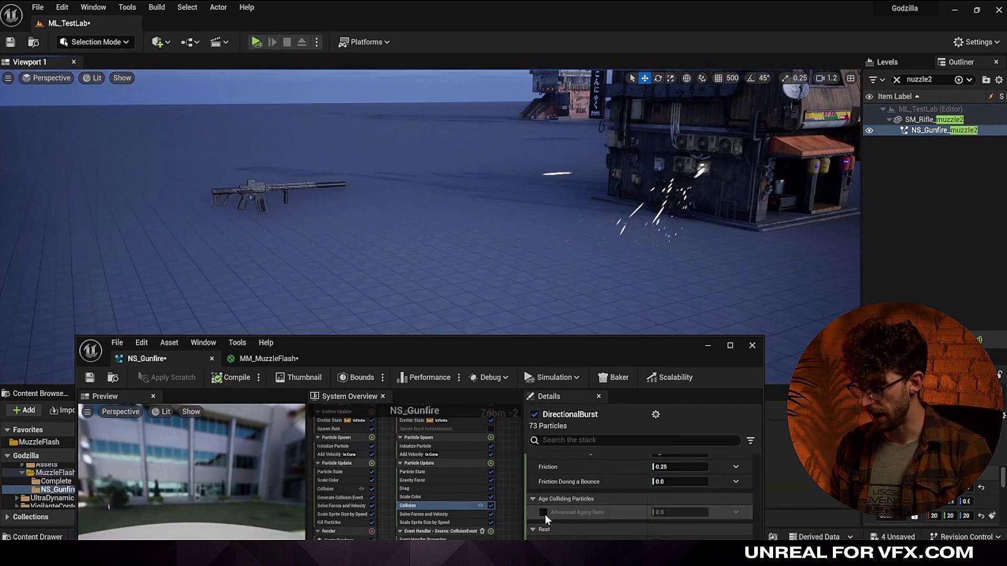
# Enable Advanced Aging Rate in DirectionalBurst's Collision module and set it to 2.0.
pyautogui.click(543, 513)
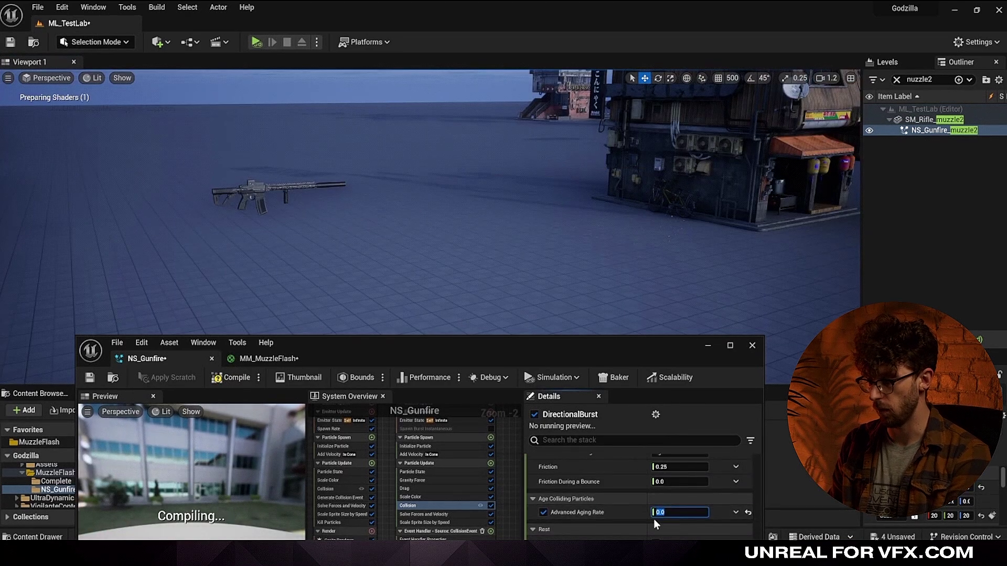
pyautogui.write('2')
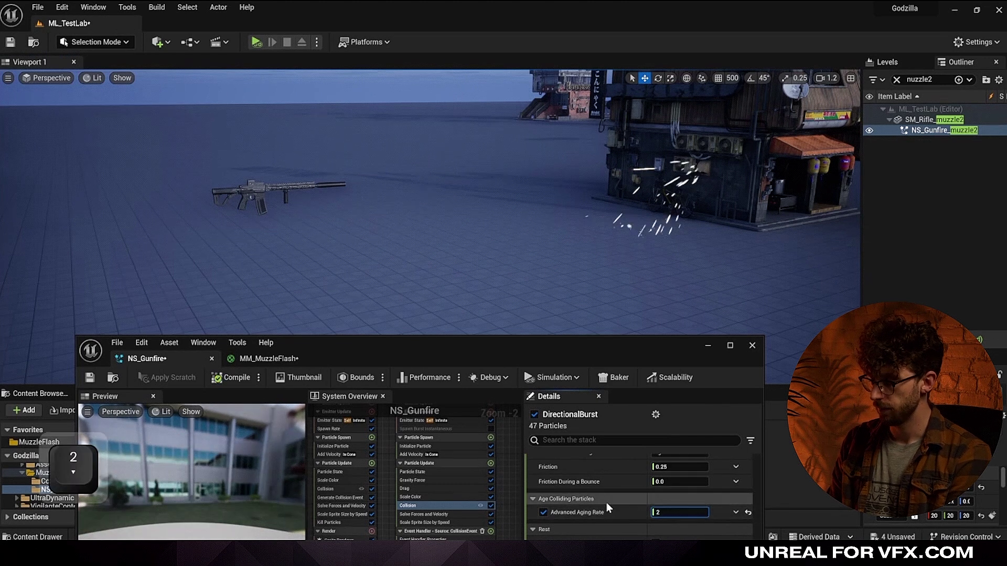
pyautogui.press('Return')
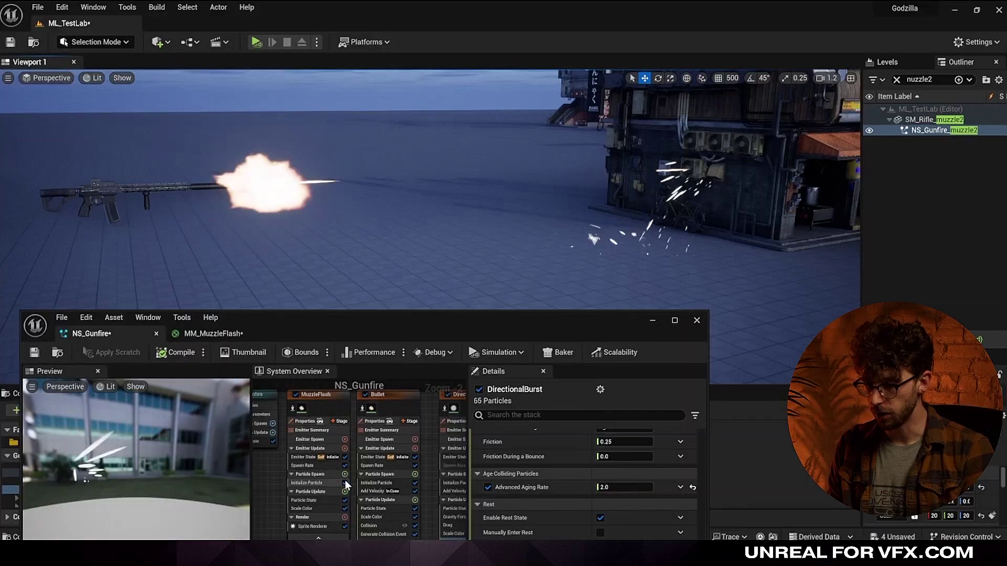
# Add a Light Renderer to the Render group of the MuzzleFlash emitter.
pyautogui.moveTo(363, 336); pyautogui.dragTo(369, 261)
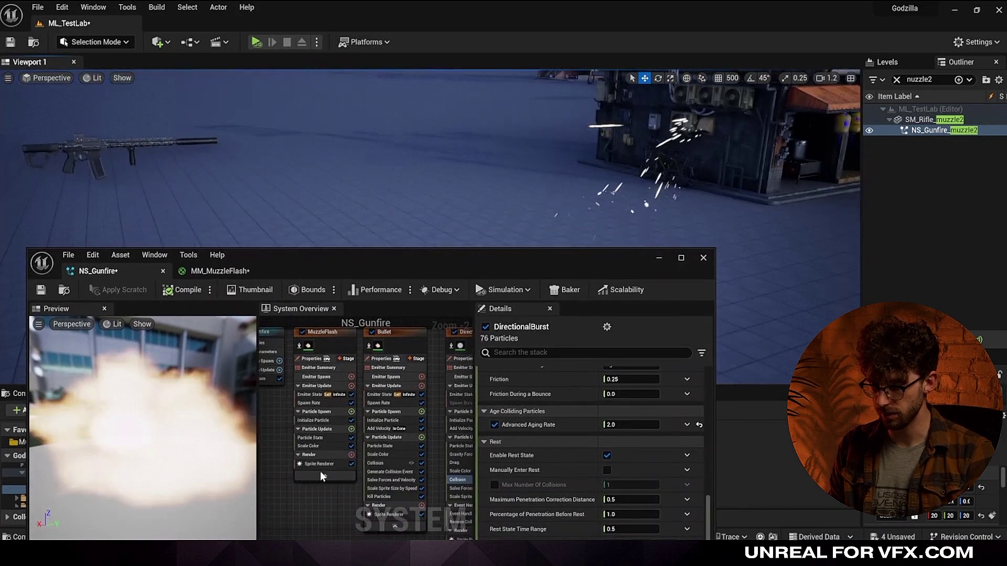
pyautogui.scroll(2, 315, 480)
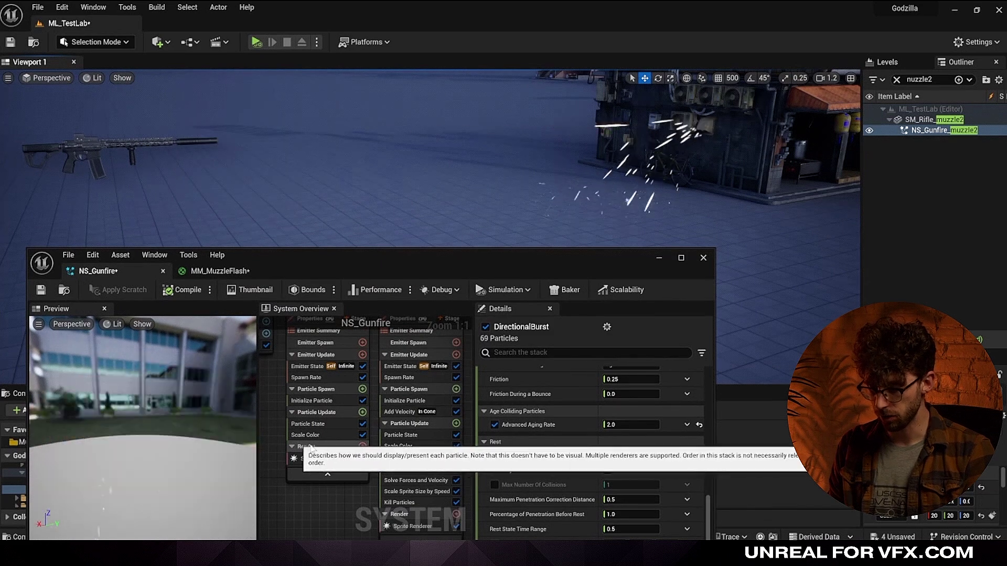
pyautogui.click(362, 446)
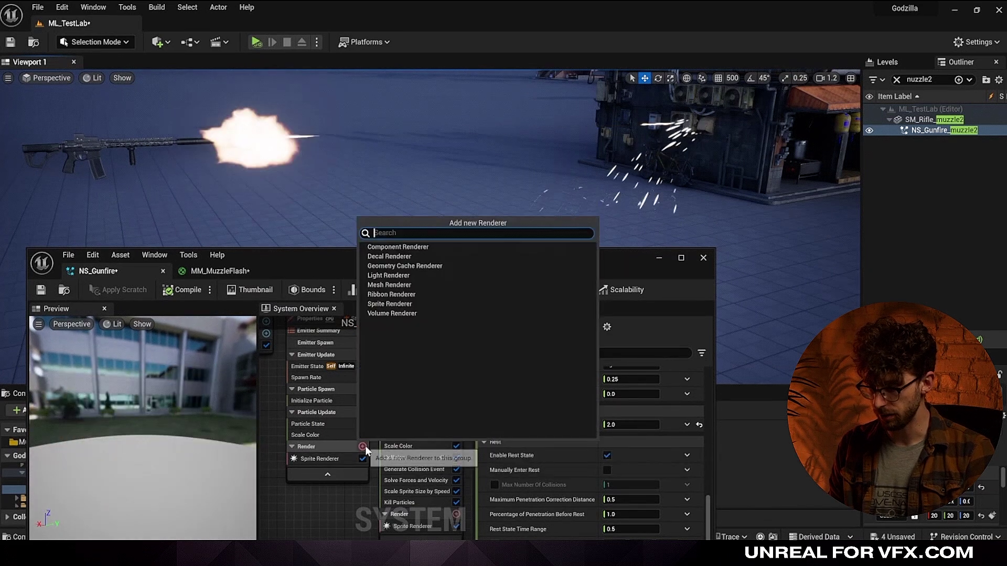
pyautogui.click(382, 276)
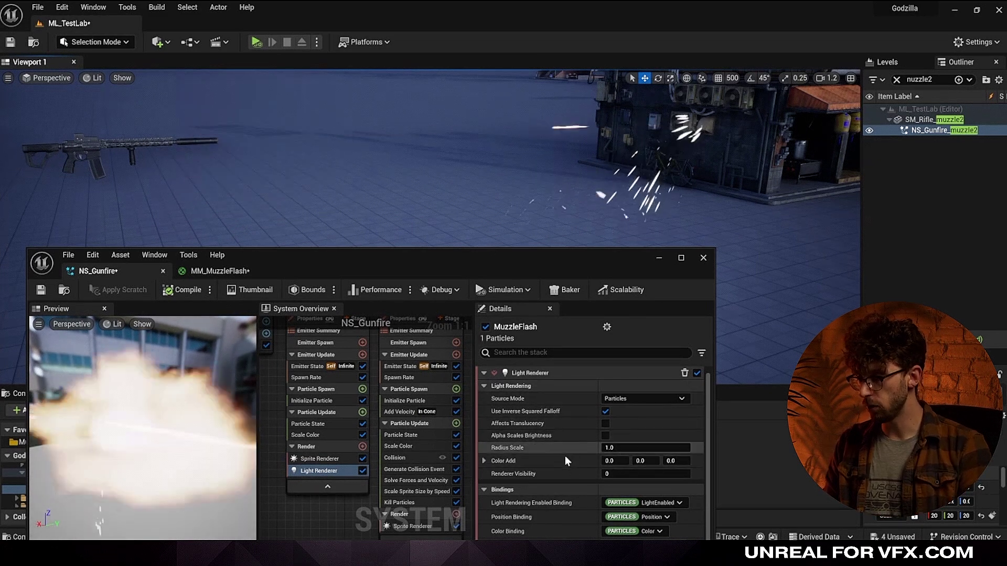
# Set the MuzzleFlash light's Radius Scale to 64, disable Use Inverse Squared Falloff and set its Default Exponent to 800.
pyautogui.click(629, 447)
pyautogui.write('64')
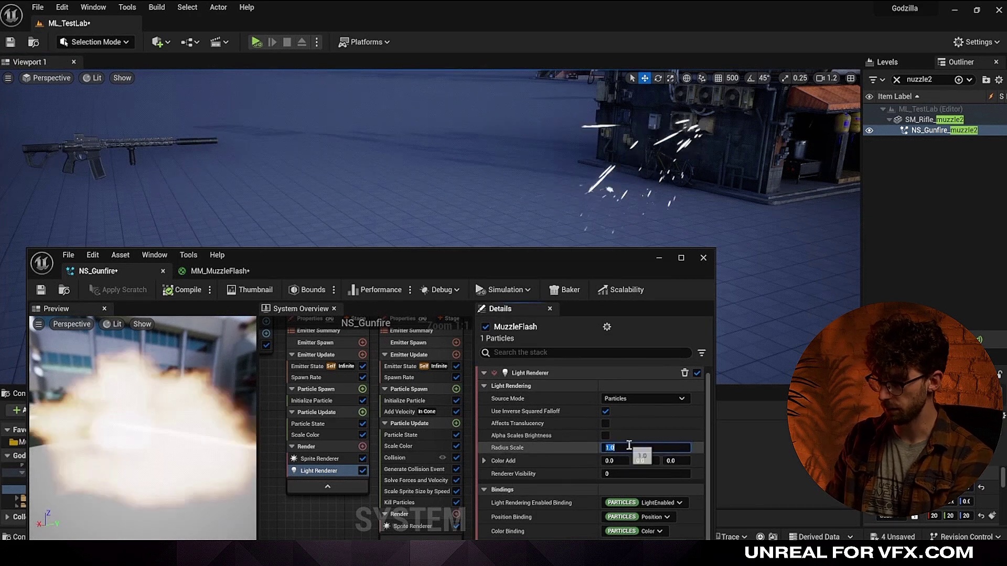
pyautogui.press('Return')
pyautogui.moveTo(499, 268); pyautogui.dragTo(460, 299)
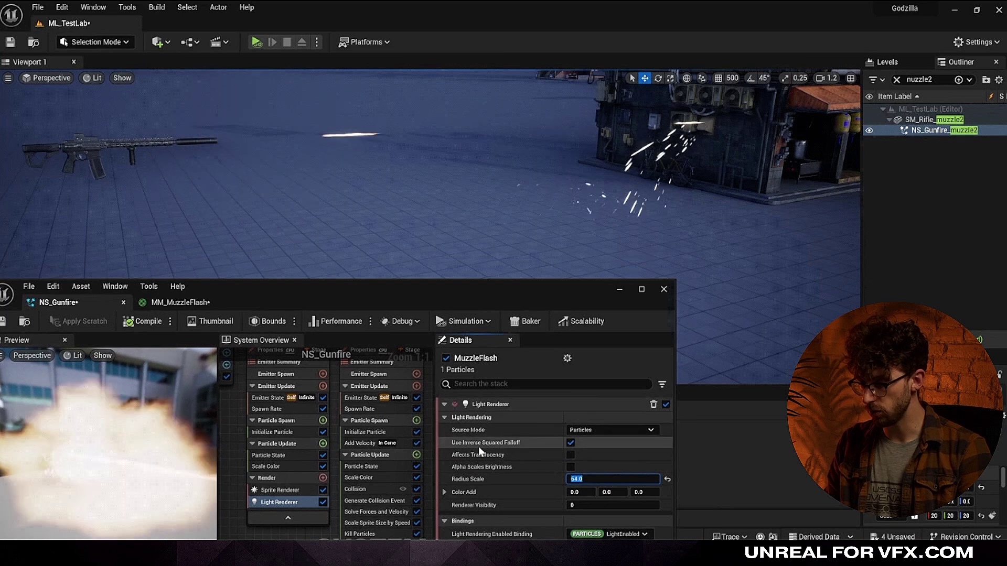
pyautogui.click(572, 443)
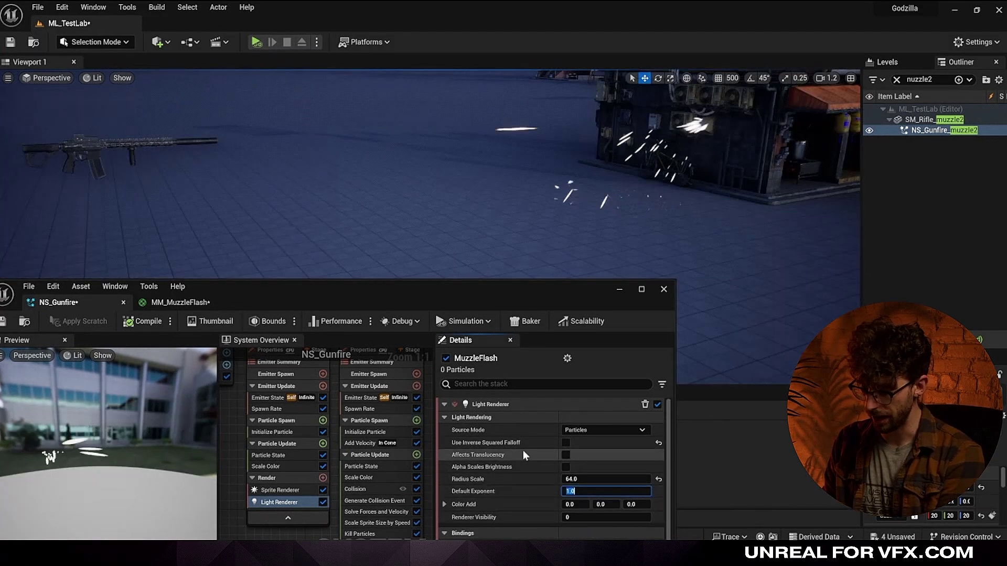
pyautogui.press('Return')
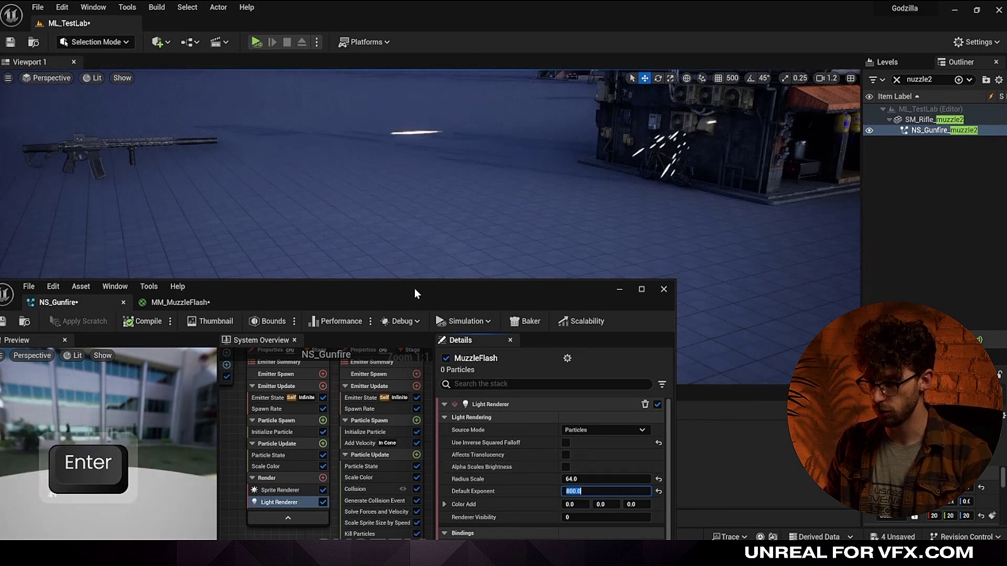
# Inspect the muzzle light around the rifle and set the MuzzleFlash light's Color Add to 2.0, 0.5, 0.0.
pyautogui.moveTo(414, 289); pyautogui.dragTo(404, 375)
pyautogui.press('s')
pyautogui.moveTo(369, 292); pyautogui.dragTo(369, 281, button='right')
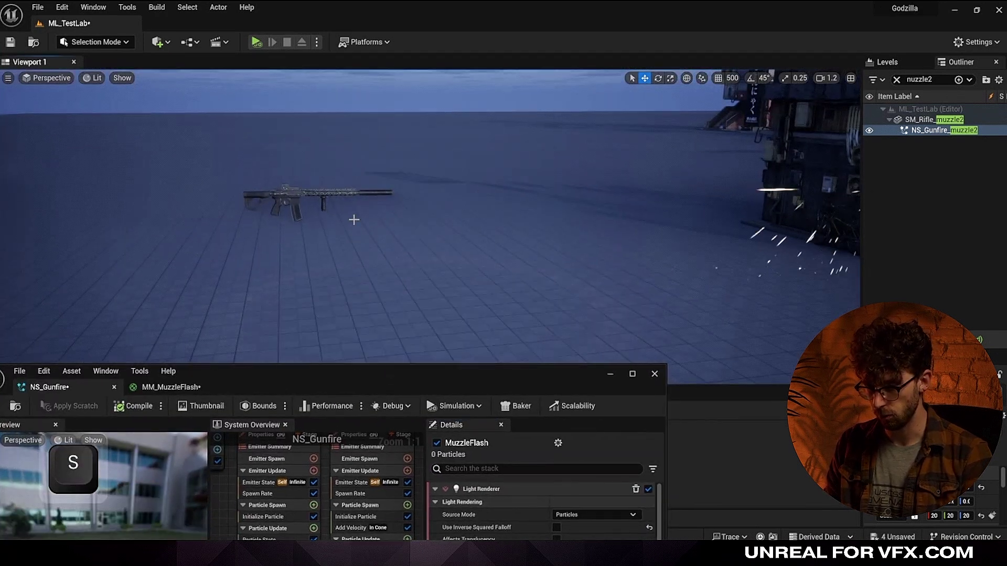
pyautogui.moveTo(354, 220); pyautogui.dragTo(462, 220, button='right')
pyautogui.press('d')
pyautogui.press('a')
pyautogui.press('w')
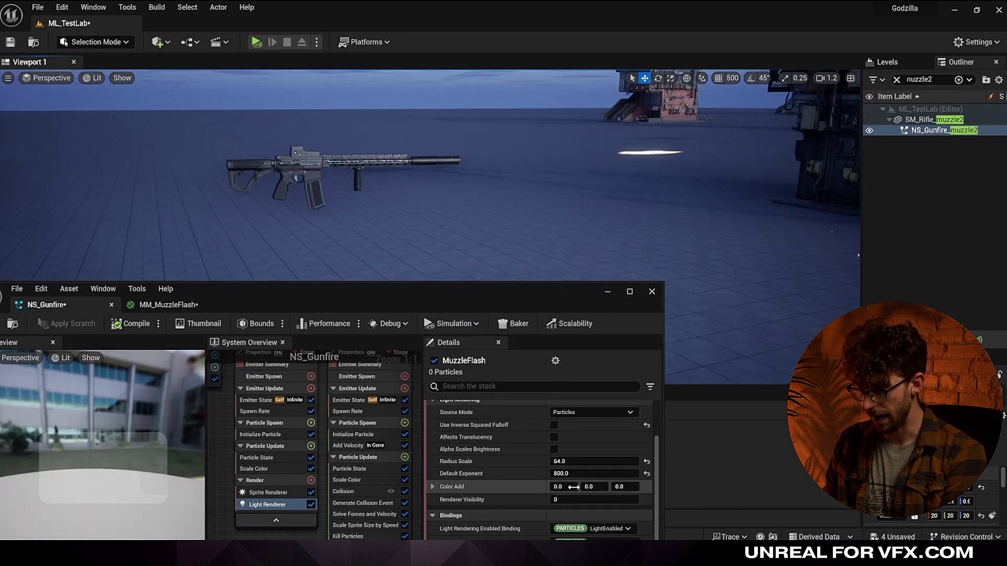
pyautogui.write('1')
pyautogui.press('Return')
pyautogui.write('2')
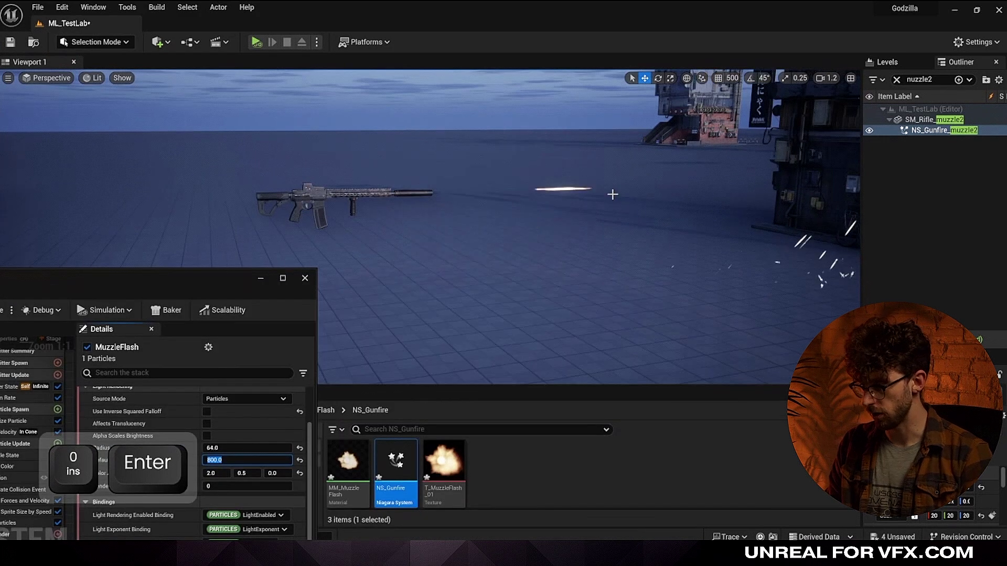
# Copy MuzzleFlash's Light Renderer and paste it into the Render group of the Bullet emitter.
pyautogui.press('s')
pyautogui.moveTo(749, 211)
pyautogui.mouseDown(button='right')
pyautogui.moveTo(682, 212)
pyautogui.moveTo(749, 211)
pyautogui.mouseUp(button='right')
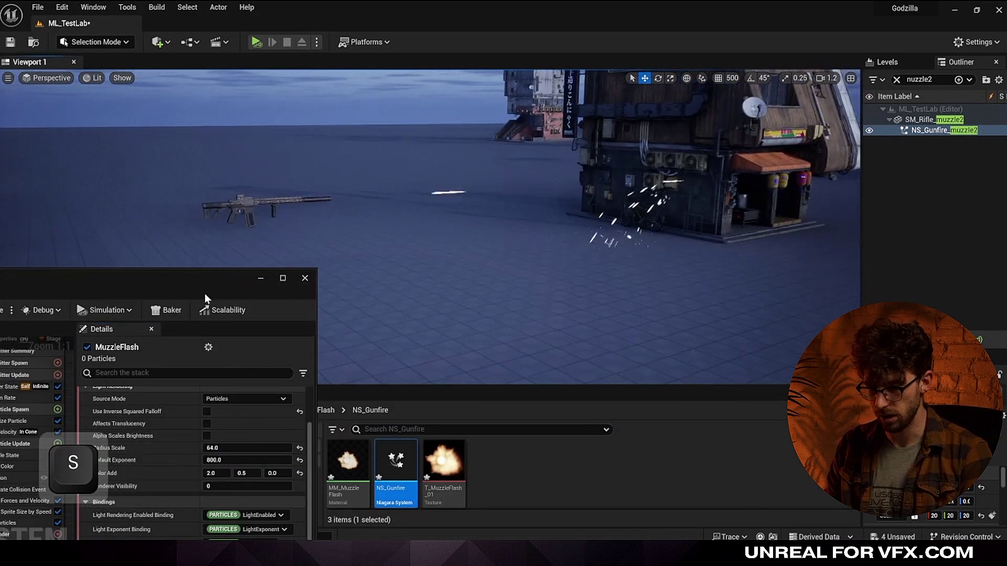
pyautogui.moveTo(205, 294); pyautogui.dragTo(450, 391)
pyautogui.moveTo(718, 206); pyautogui.dragTo(719, 204, button='right')
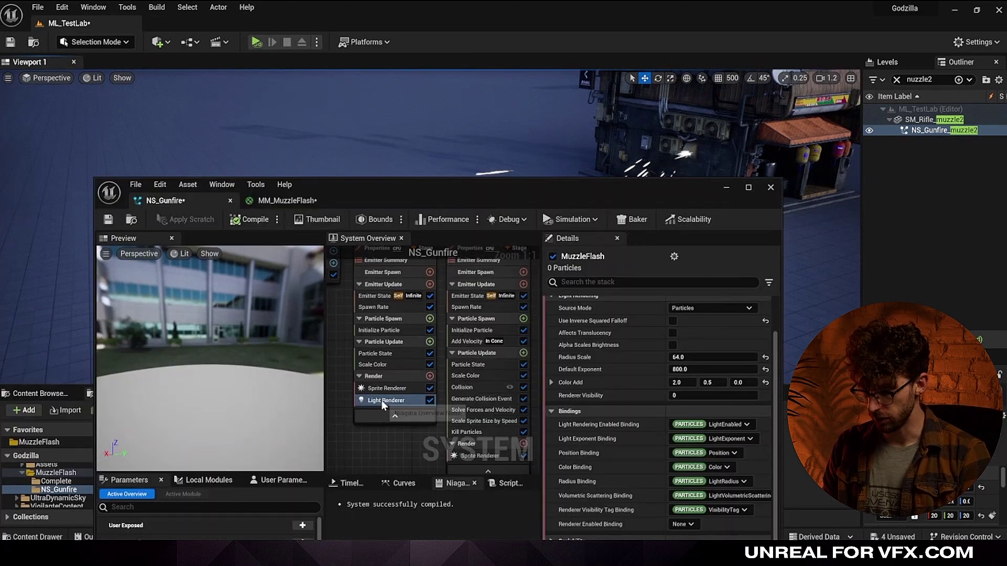
pyautogui.rightClick(383, 401)
pyautogui.click(424, 482)
pyautogui.scroll(-2, 449, 451)
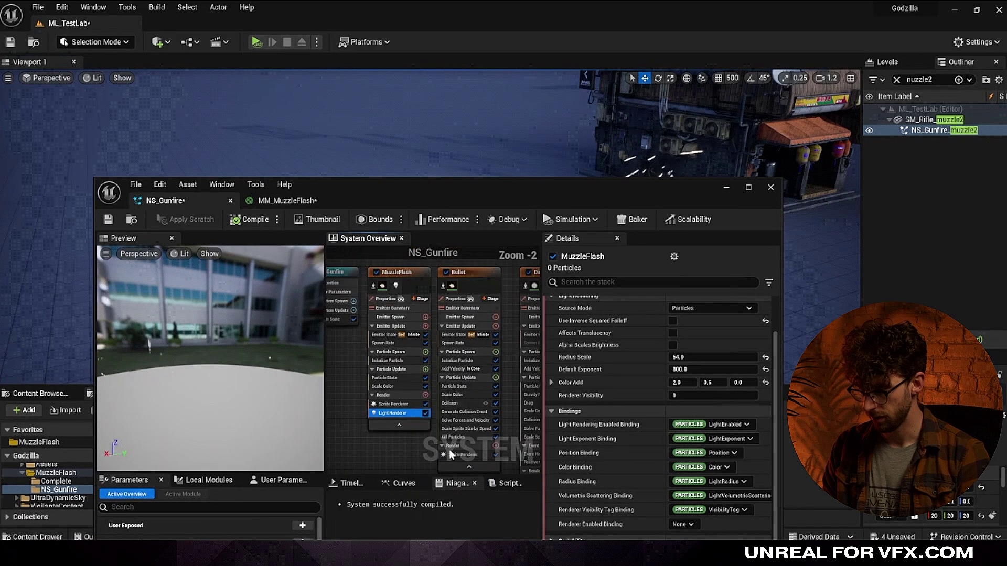
pyautogui.click(453, 447)
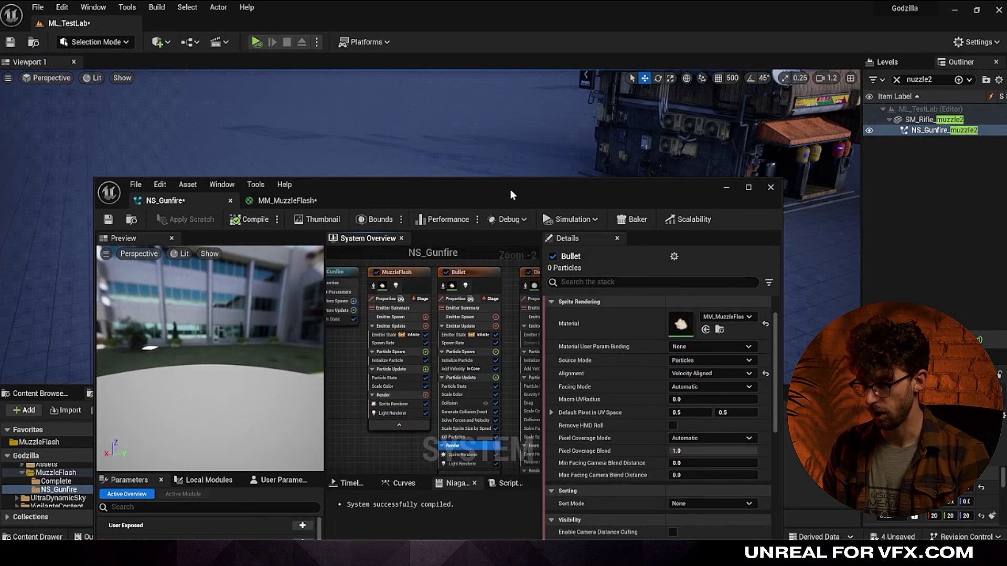
# Check the bullet's light in the level and set the Default Exponent of Bullet's Light Renderer to 1600.
pyautogui.moveTo(510, 186); pyautogui.dragTo(474, 366)
pyautogui.moveTo(474, 341); pyautogui.dragTo(582, 203, button='right')
pyautogui.press('d')
pyautogui.press('w')
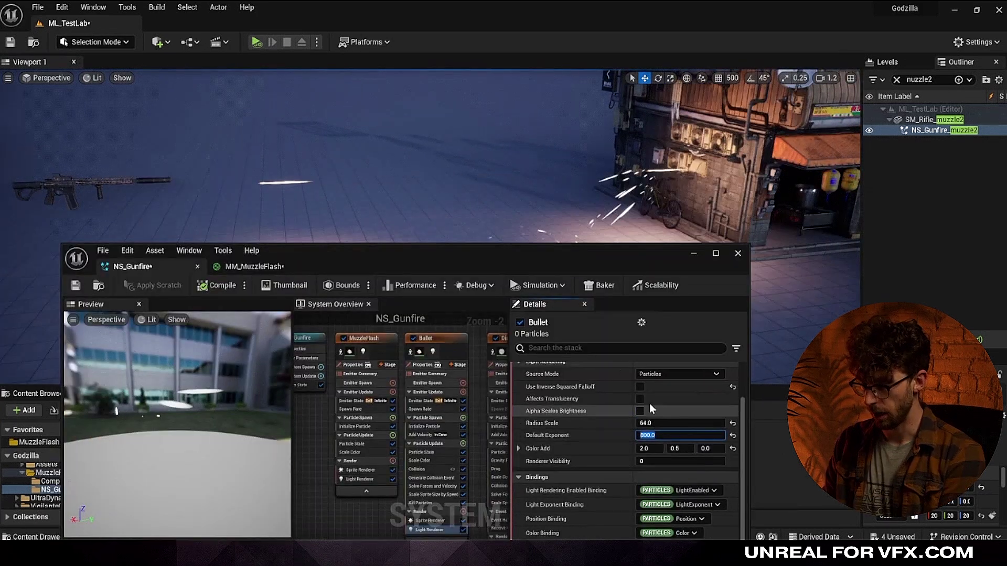
pyautogui.write('00')
pyautogui.press('Return')
# Raise the Default Exponent of Bullet's Light Renderer to 3200.
pyautogui.moveTo(522, 256); pyautogui.dragTo(472, 278)
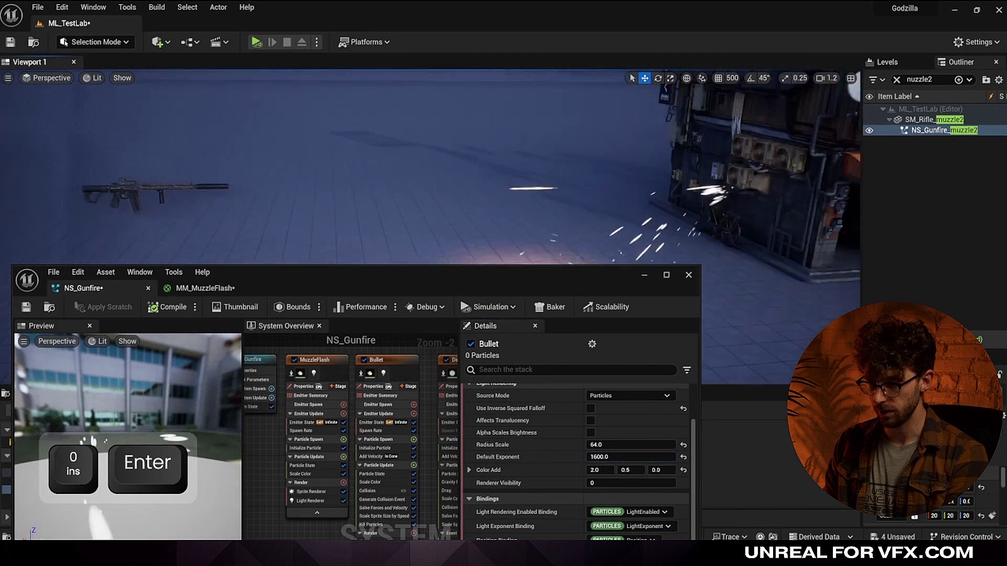
pyautogui.click(629, 457)
pyautogui.write('32')
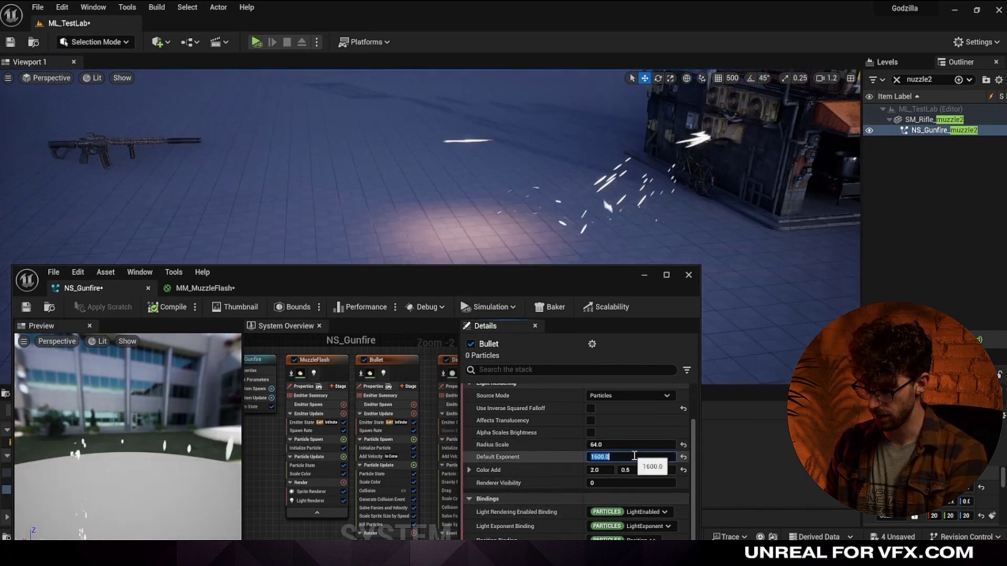
pyautogui.write('00')
pyautogui.press('Return')
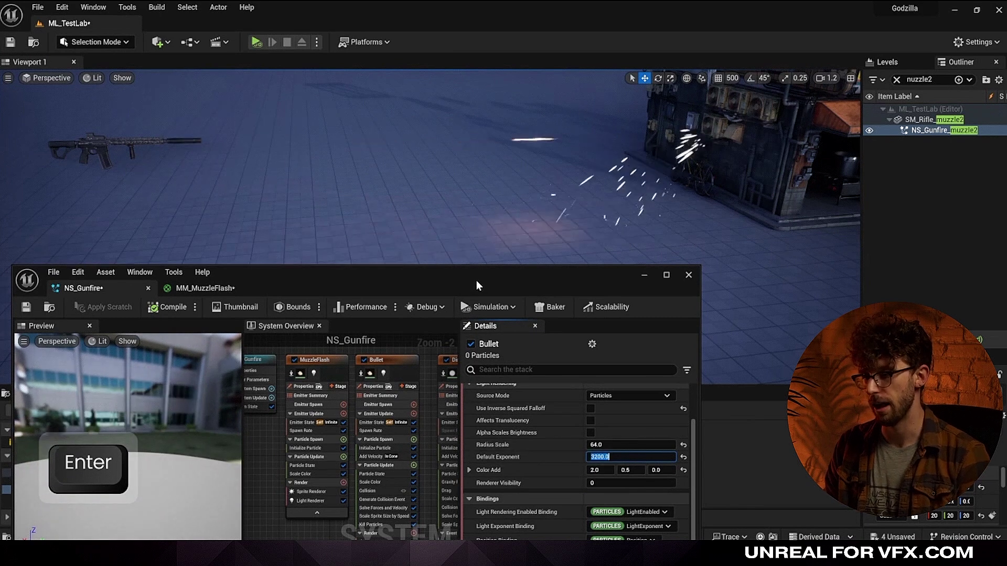
# Check the impact sparks' light in the level and pick a warm orange particle color in DirectionalBurst's Initialize Particle module.
pyautogui.moveTo(477, 280); pyautogui.dragTo(534, 405)
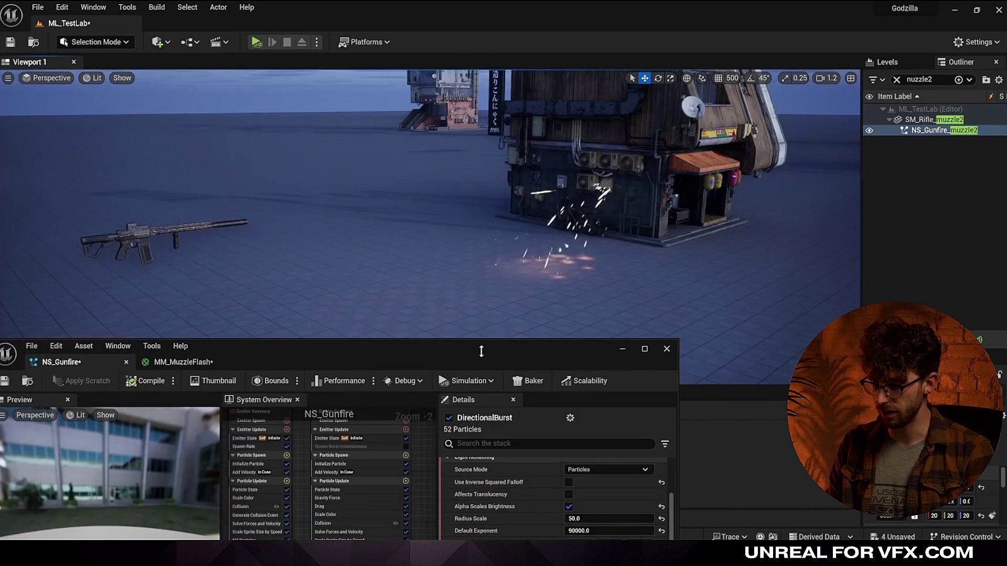
pyautogui.scroll(-2, 426, 496)
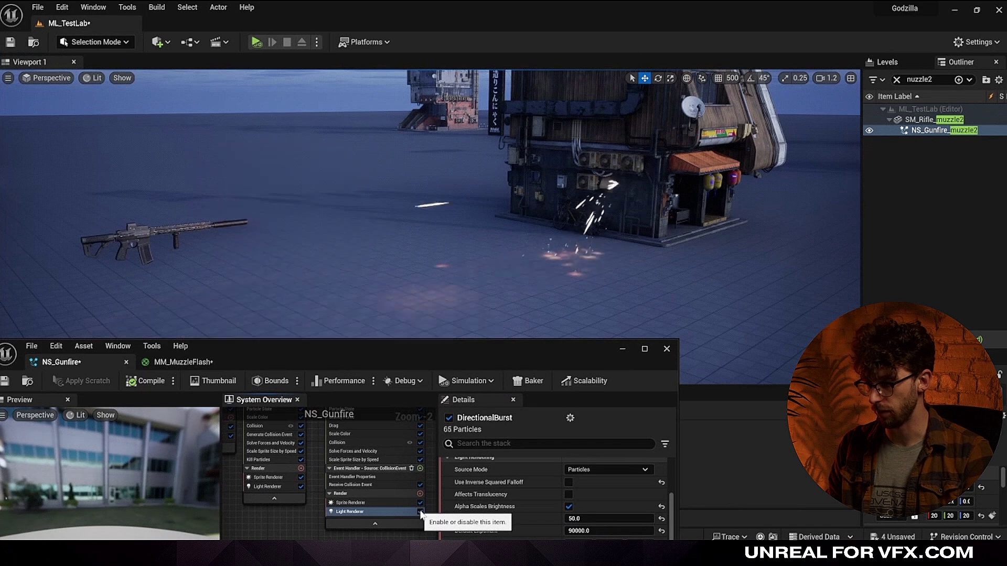
pyautogui.scroll(3, 332, 495)
pyautogui.click(321, 450)
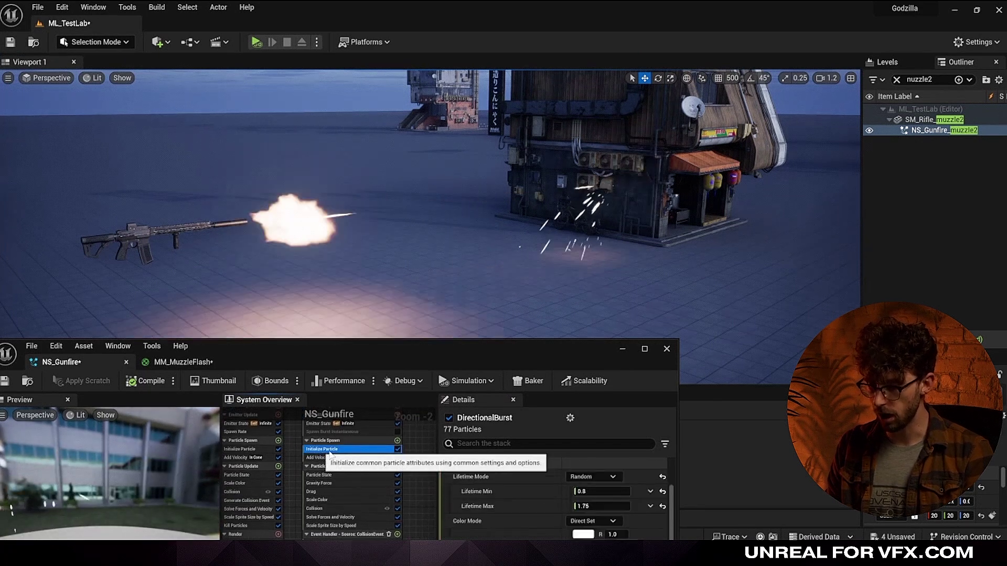
pyautogui.scroll(-2, 531, 496)
pyautogui.click(579, 484)
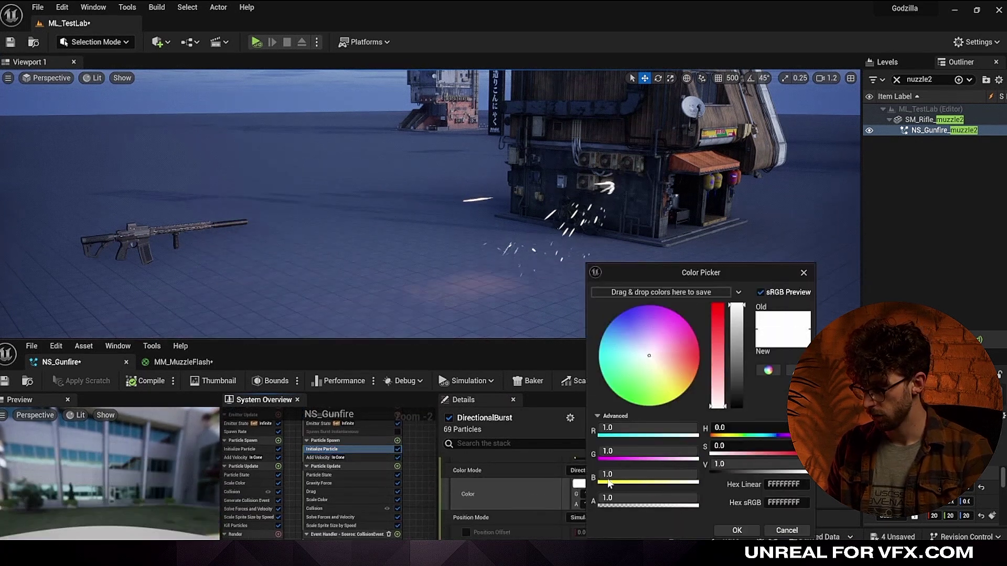
pyautogui.click(682, 373)
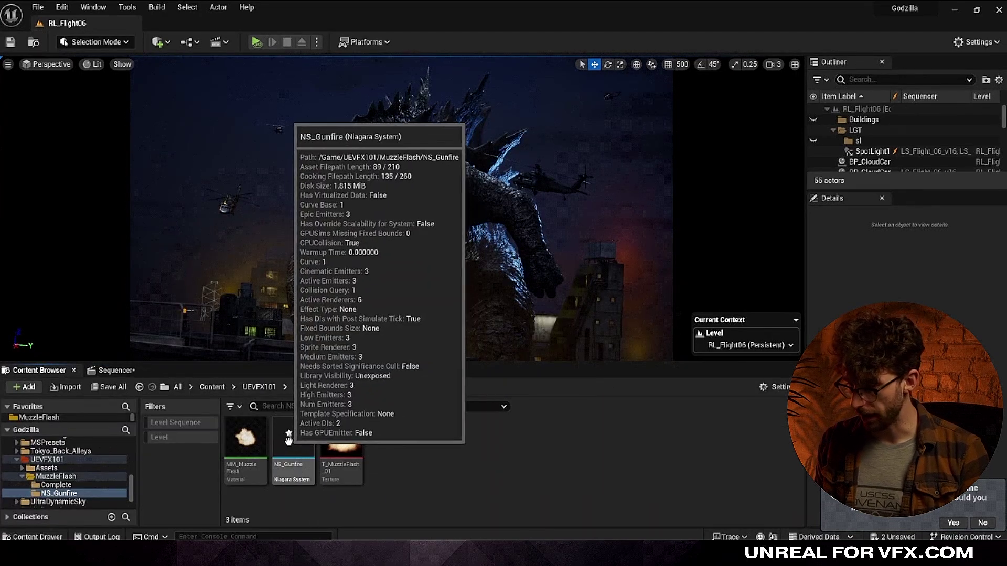
# Place NS_Gunfire near the helicopter in the RL_Flight06 level and add the actor to the level sequence.
pyautogui.click(288, 440)
pyautogui.moveTo(536, 192); pyautogui.dragTo(538, 188)
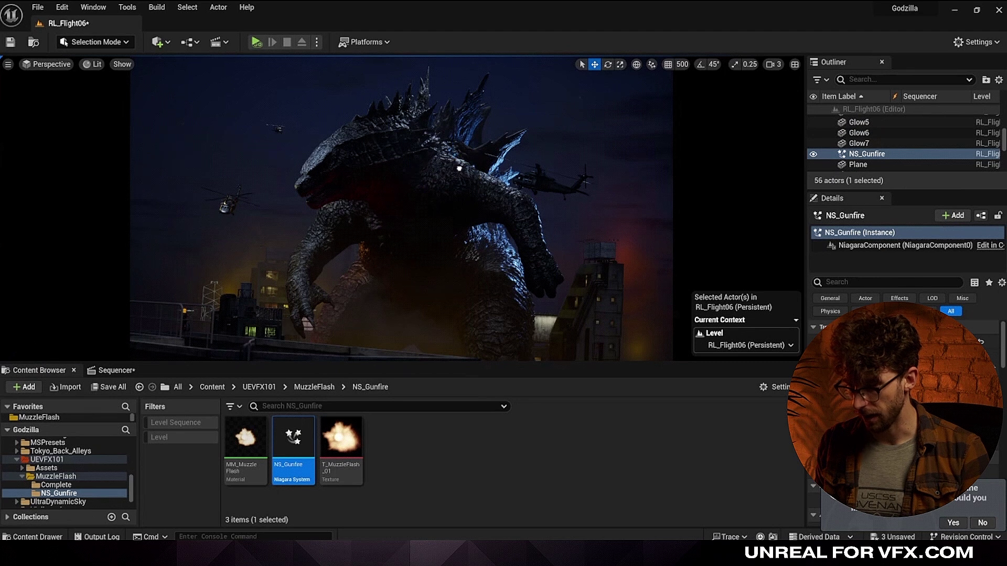
pyautogui.click(117, 370)
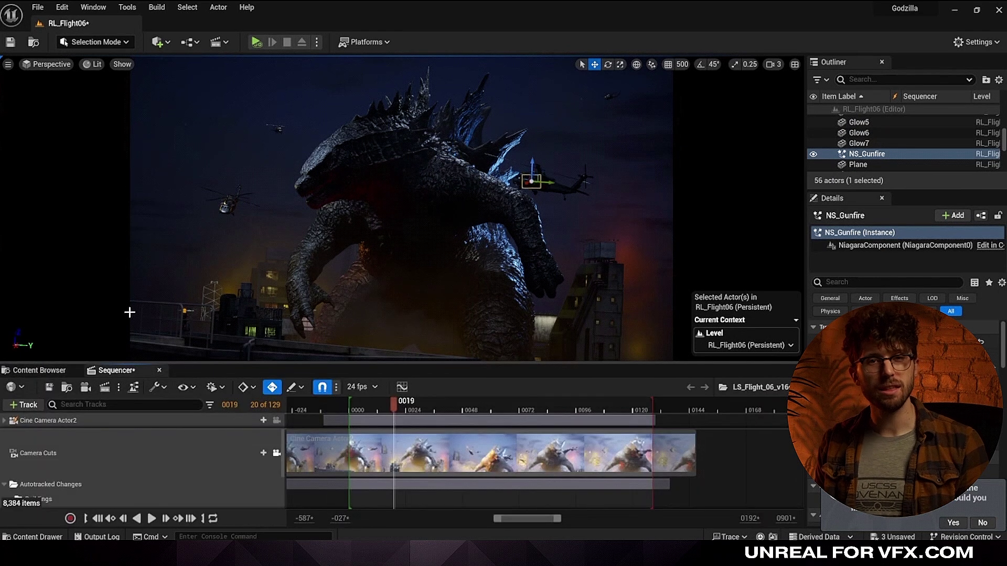
pyautogui.click(25, 404)
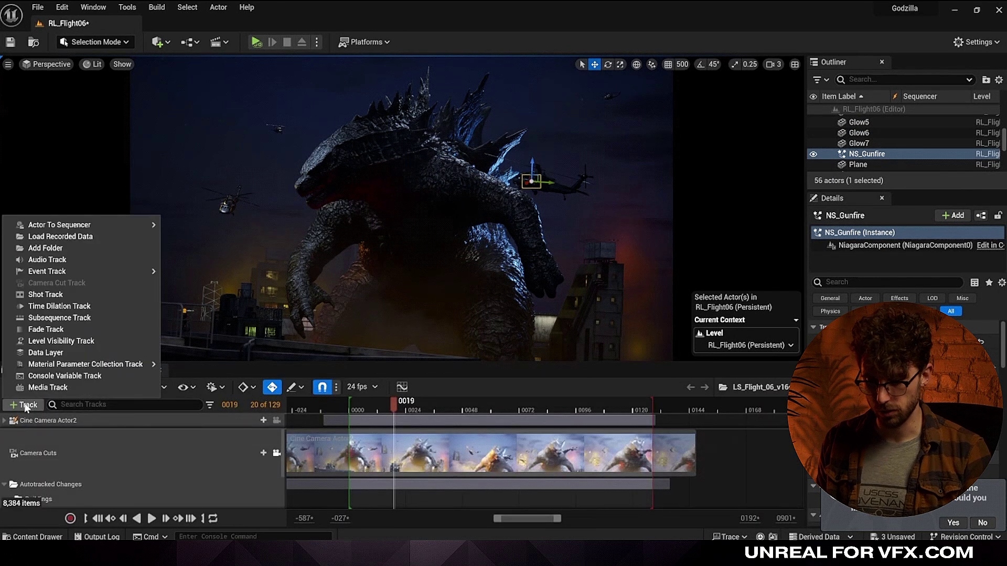
pyautogui.moveTo(89, 225)
pyautogui.click(213, 228)
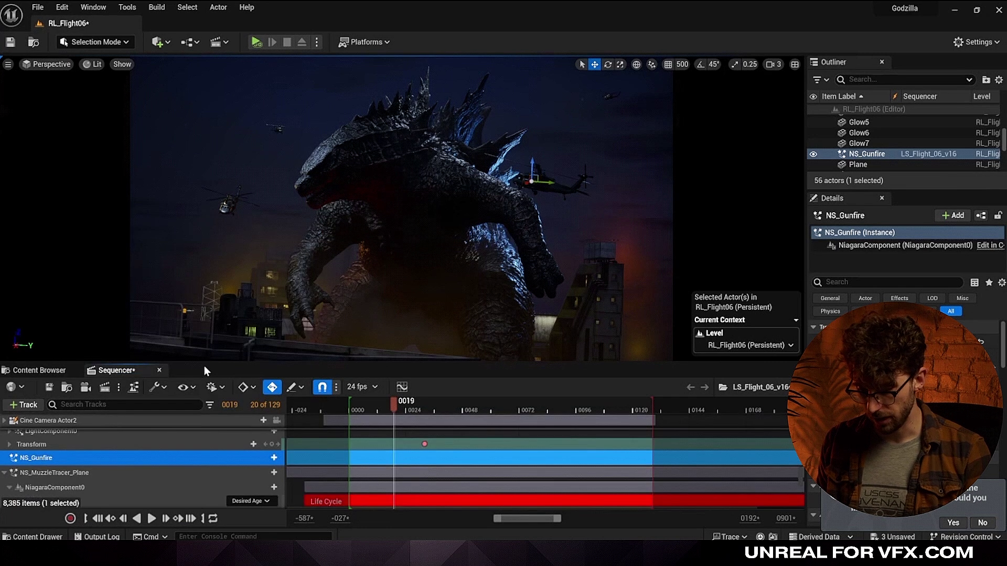
# Add an Attach track to NS_Gunfire that binds it to the root bone of the SK_West_Heli_UH60A4_SR helicopter.
pyautogui.click(273, 458)
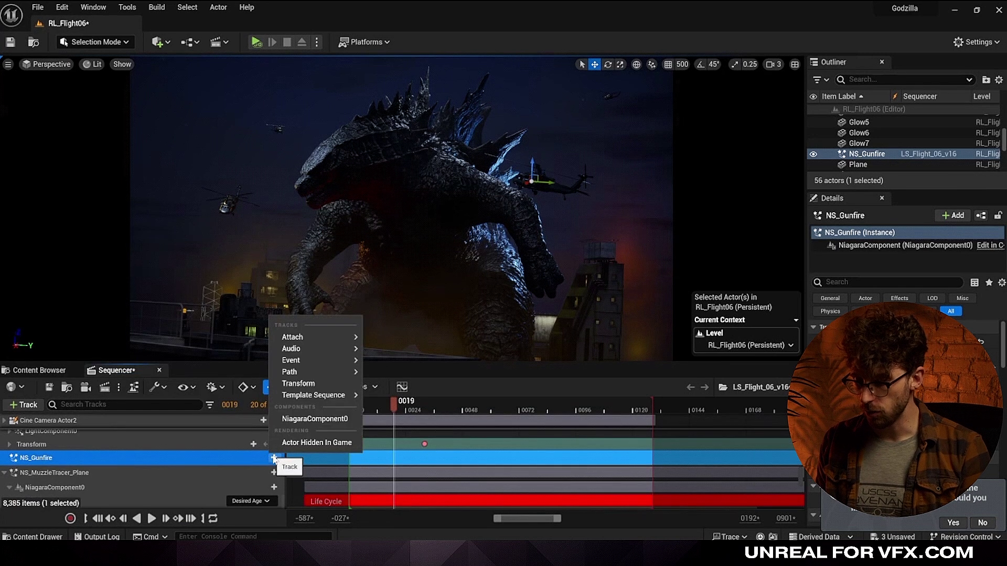
pyautogui.moveTo(318, 337)
pyautogui.write('sr')
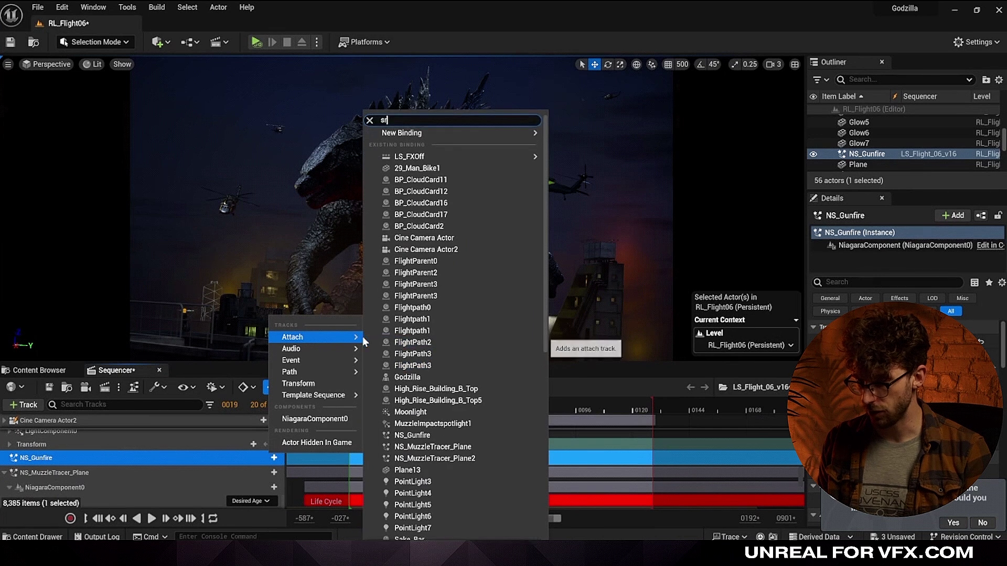
pyautogui.click(410, 355)
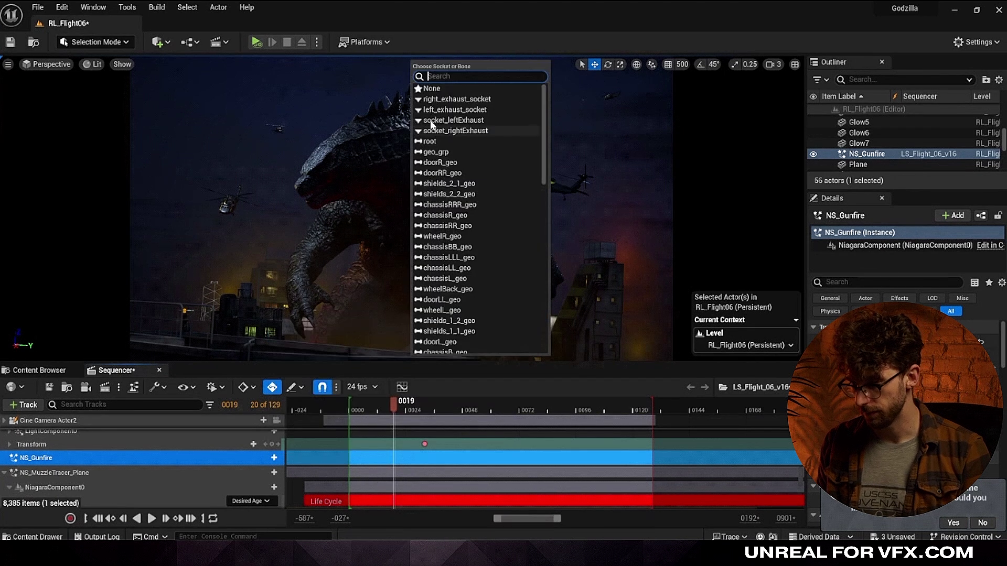
pyautogui.click(446, 127)
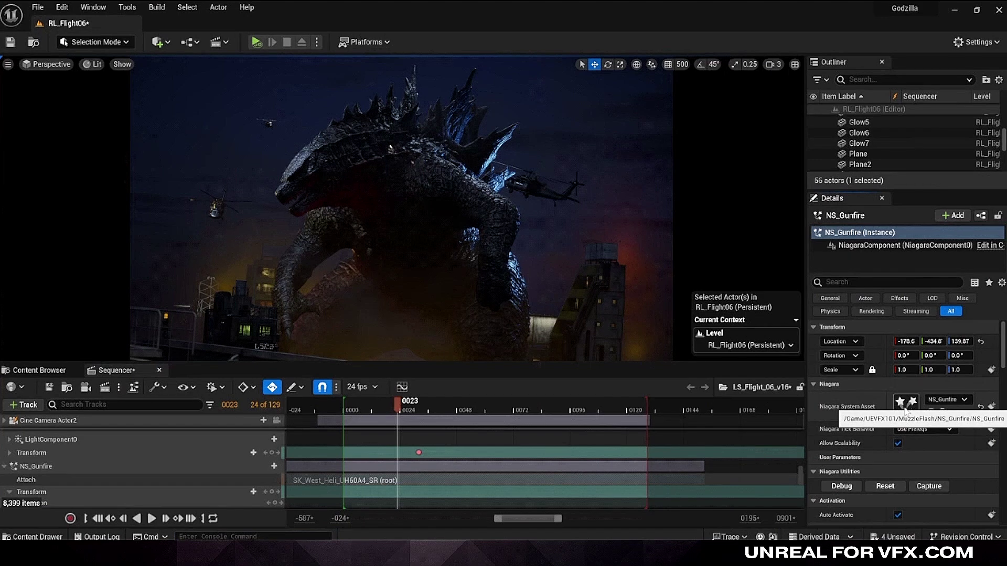
# Open the NS_Gunfire system and make MuzzleFlash's SpawnRate read from a new SpawnRate user parameter.
pyautogui.doubleClick(905, 403)
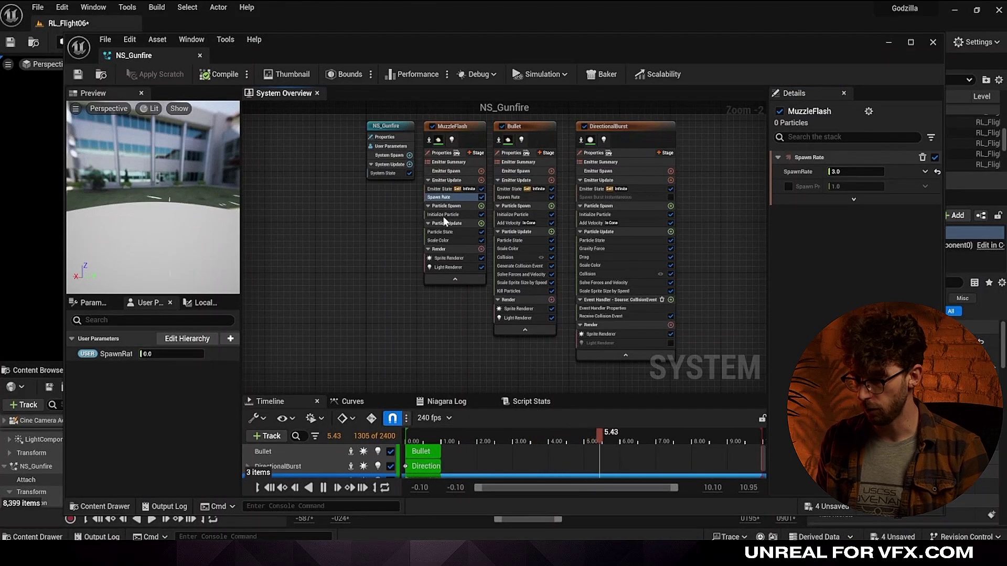
pyautogui.scroll(2, 426, 205)
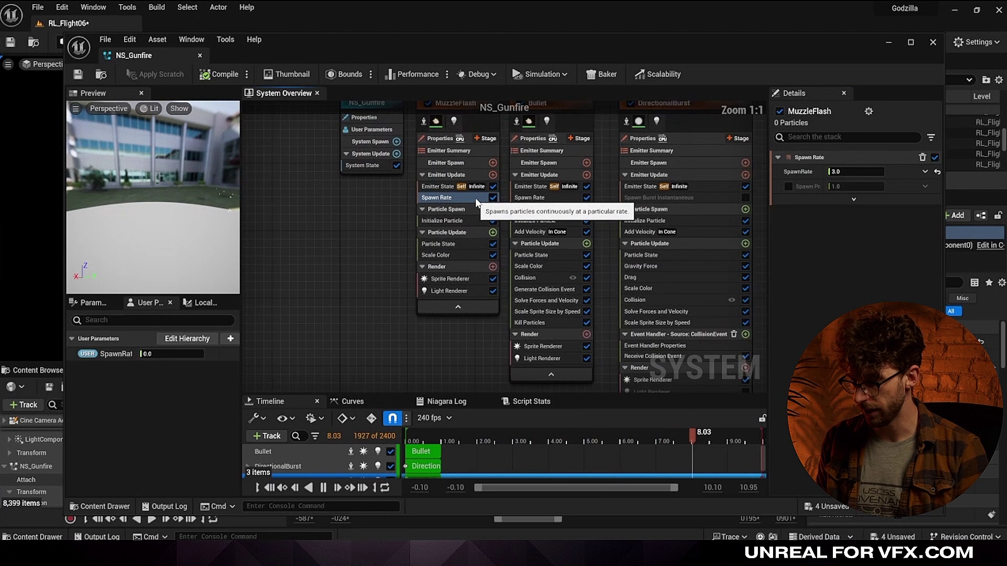
pyautogui.moveTo(412, 213); pyautogui.dragTo(383, 250, button='right')
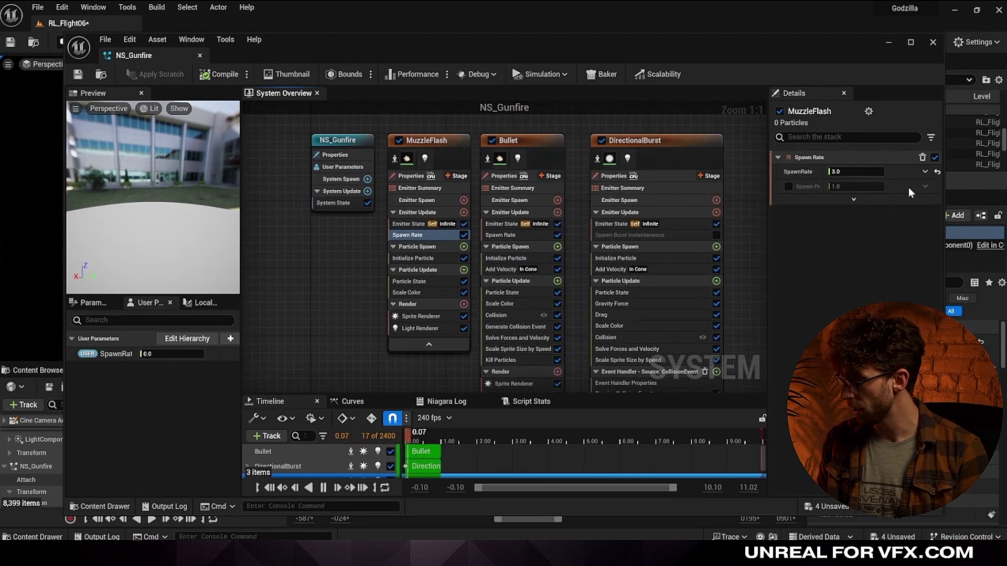
pyautogui.click(924, 171)
pyautogui.write('user')
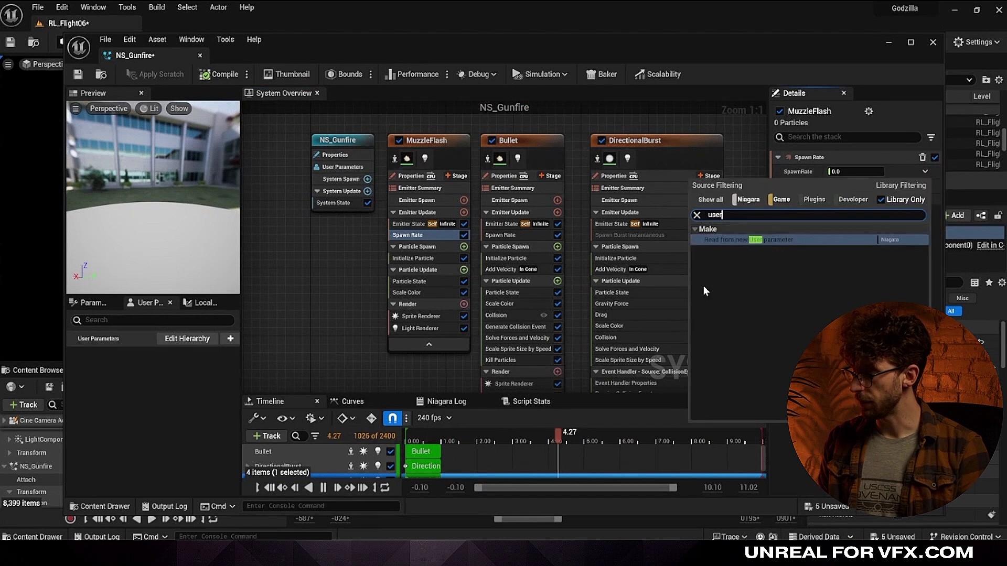
pyautogui.click(775, 241)
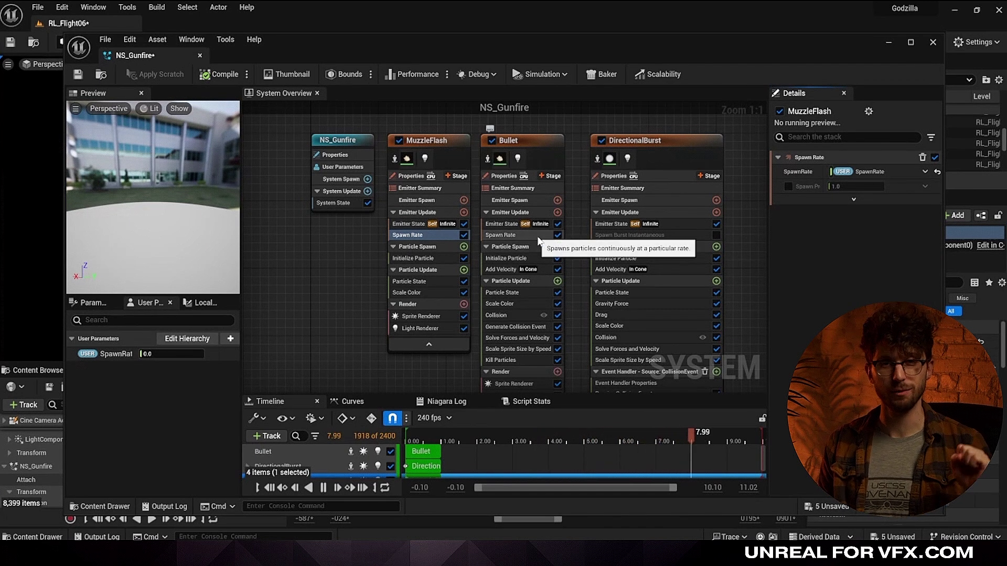
# Link the Spawn Rate of the Bullet emitter to the SpawnRate user parameter, and compile and save NS_Gunfire.
pyautogui.click(516, 236)
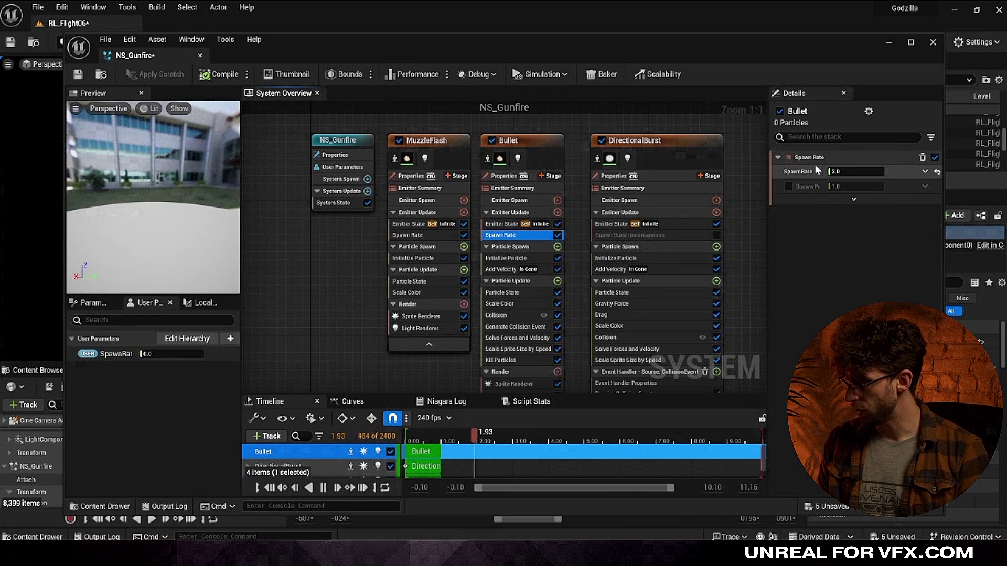
pyautogui.click(924, 172)
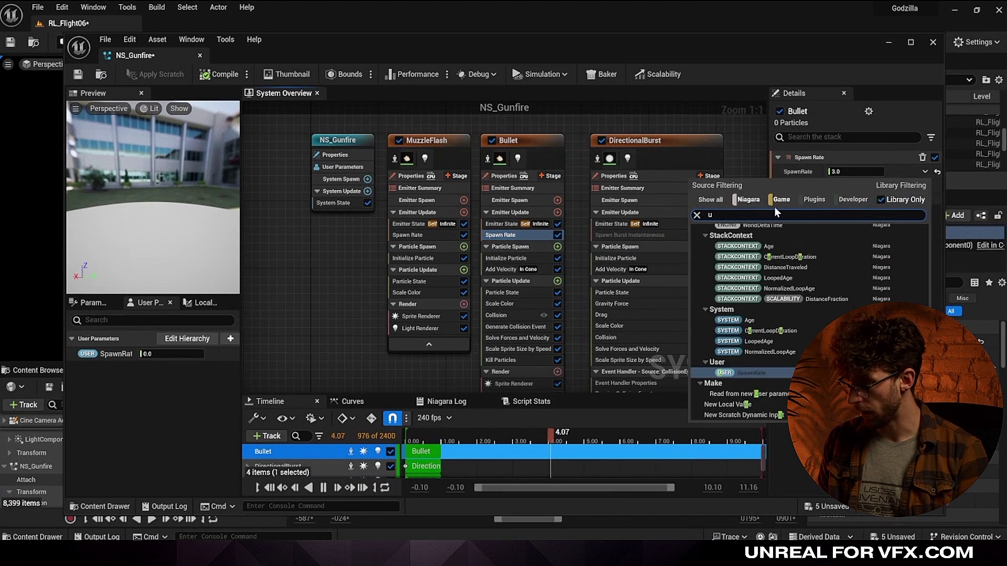
pyautogui.write('user')
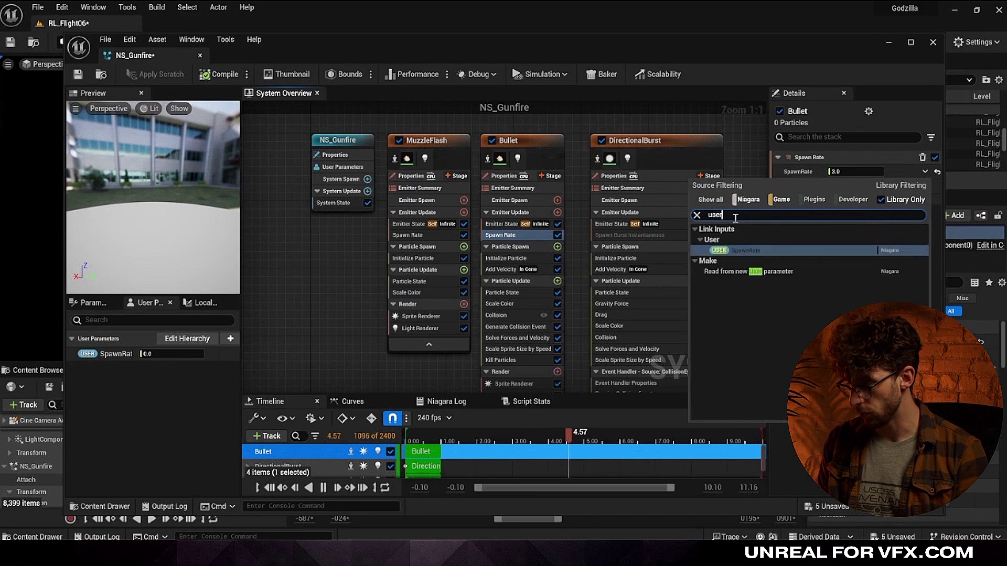
pyautogui.click(776, 250)
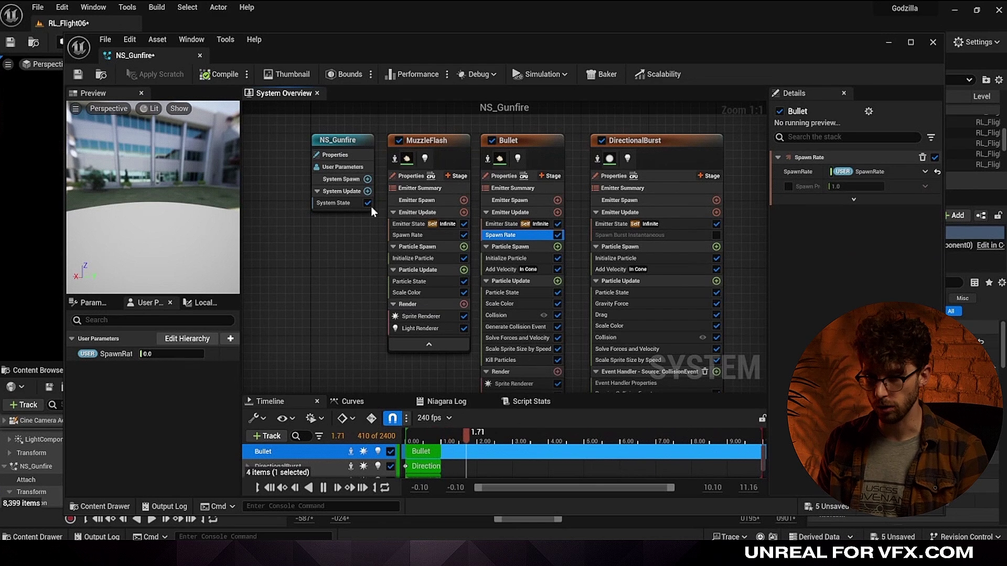
pyautogui.click(205, 75)
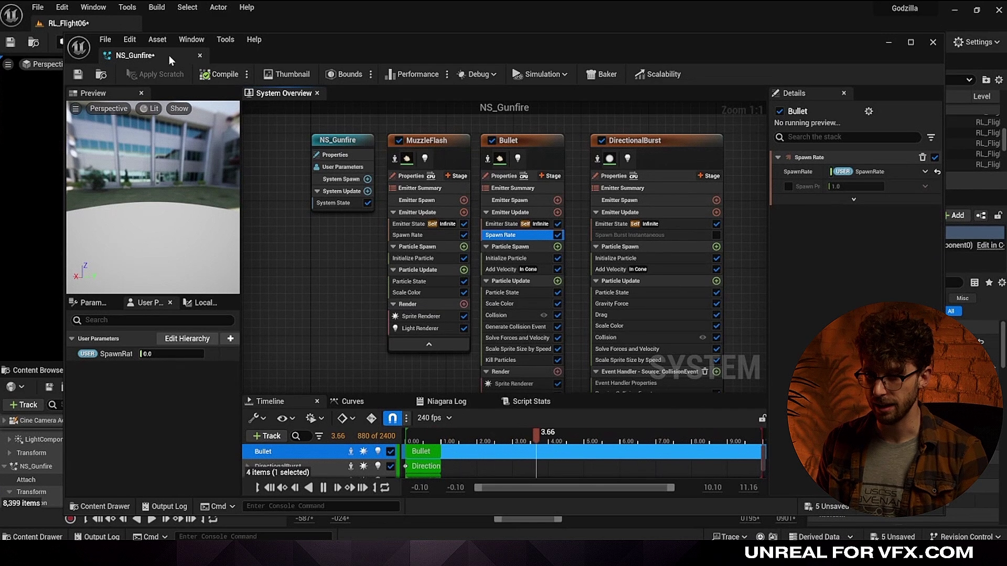
pyautogui.hotkey('ctrl', 's')
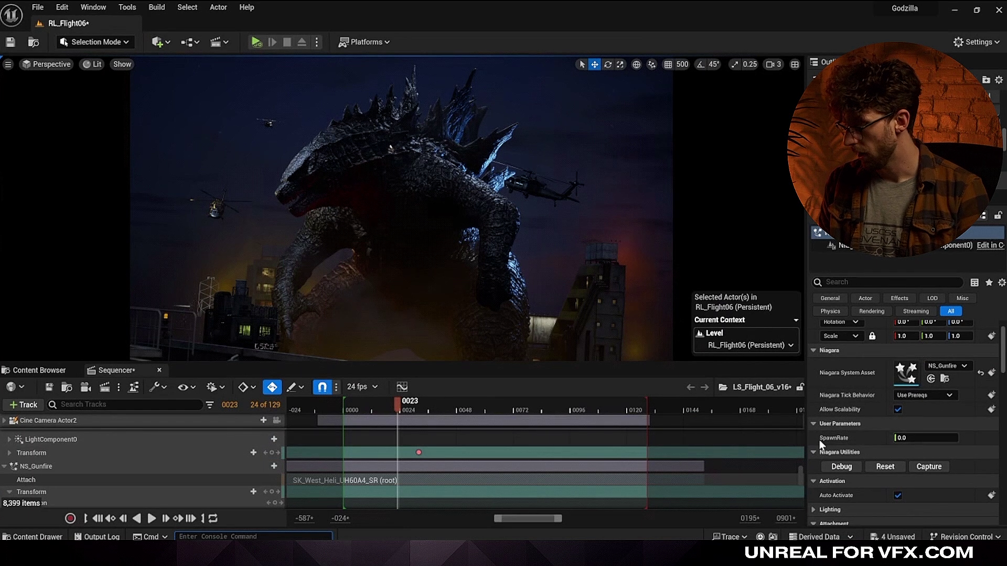
# Set the SpawnRate user parameter of the NS_Gunfire actor in the level to 3.
pyautogui.click(926, 438)
pyautogui.write('3')
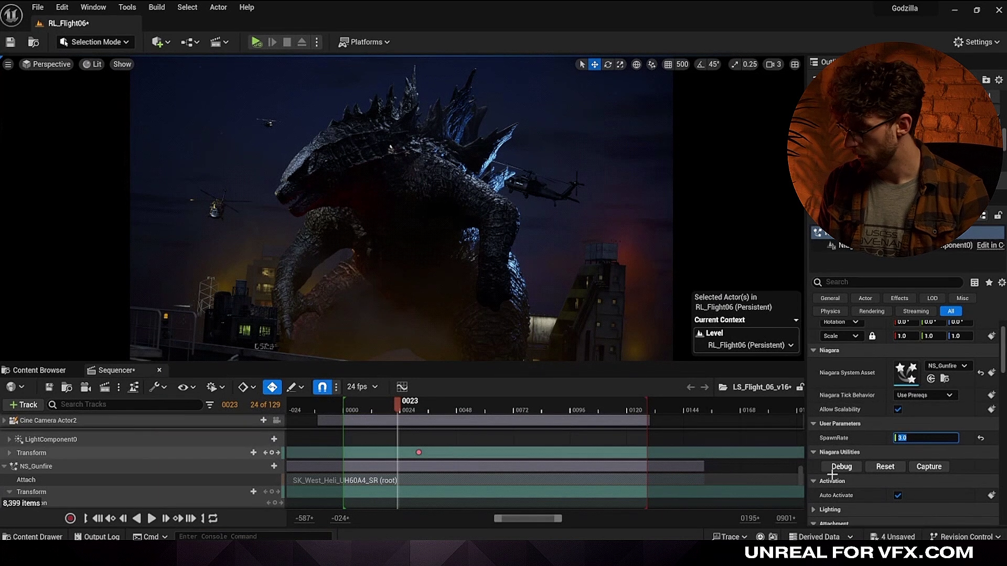
pyautogui.press('Return')
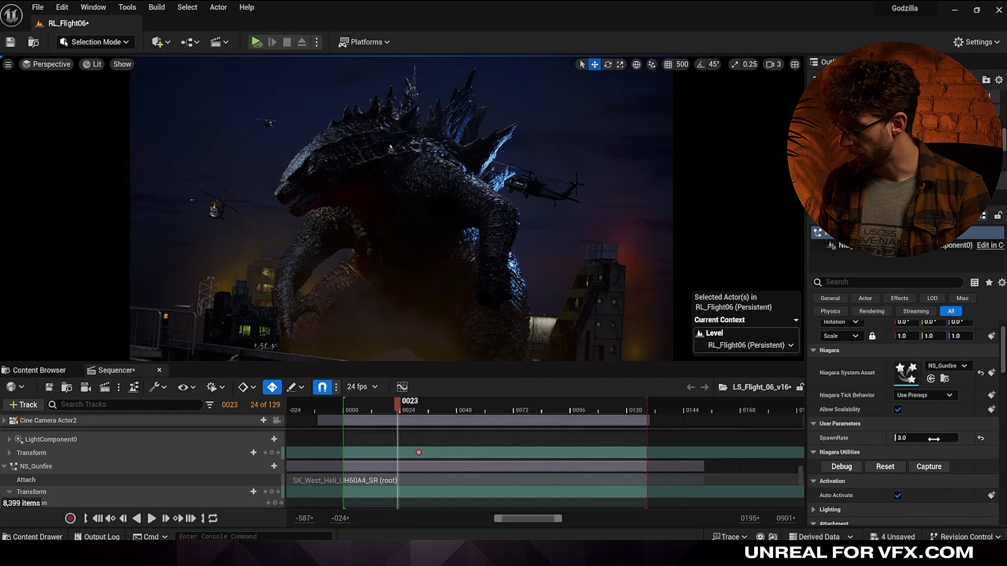
# Add NiagaraComponent0 under NS_Gunfire in the sequence and give it a SpawnRate Parameter Track.
pyautogui.scroll(-2, 207, 467)
pyautogui.scroll(1, 153, 450)
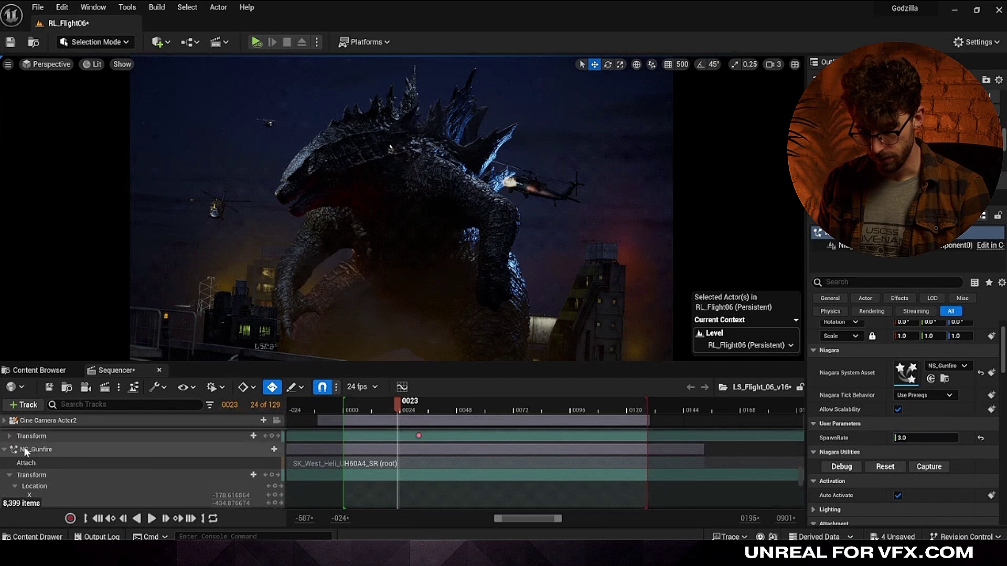
pyautogui.click(70, 450)
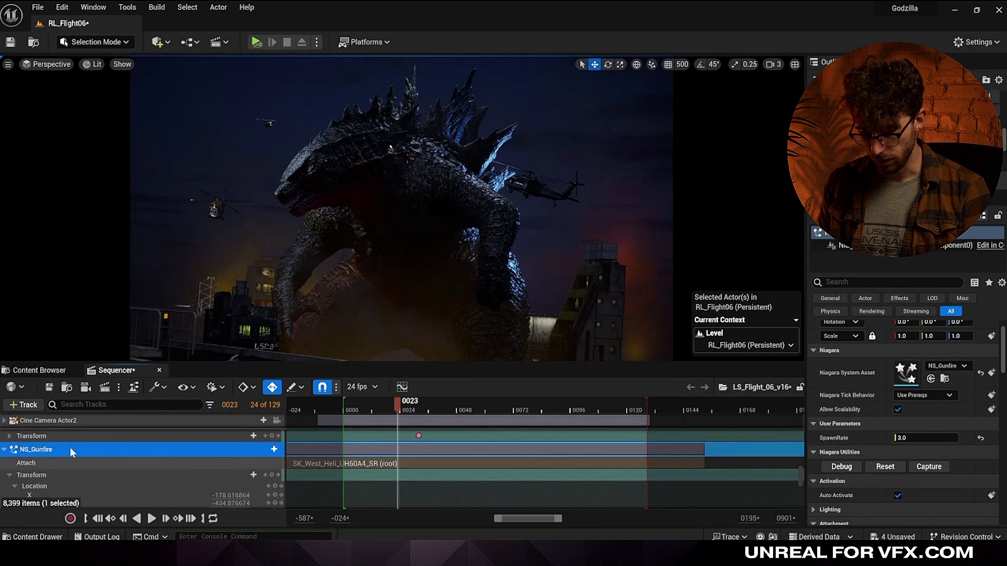
pyautogui.click(274, 450)
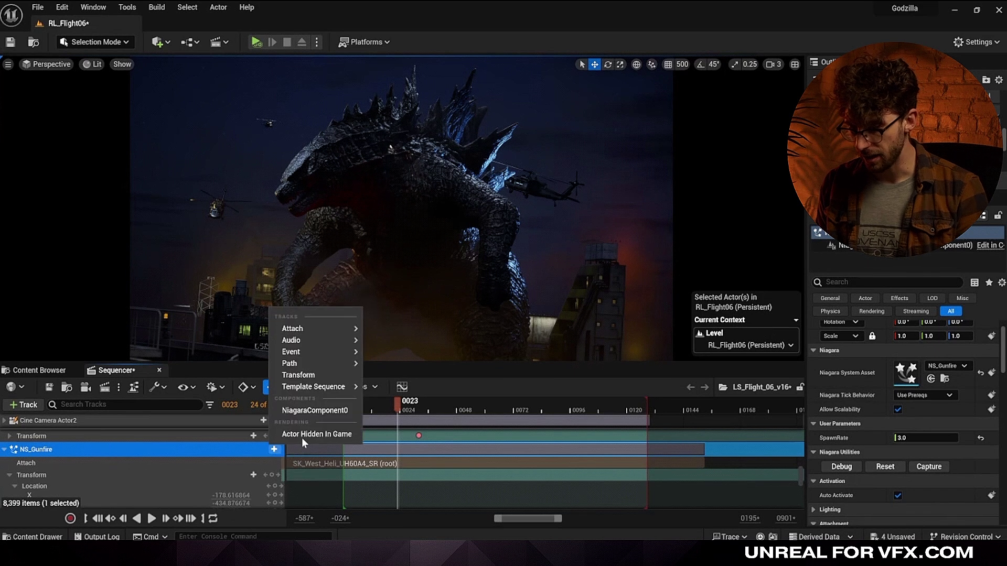
pyautogui.click(327, 413)
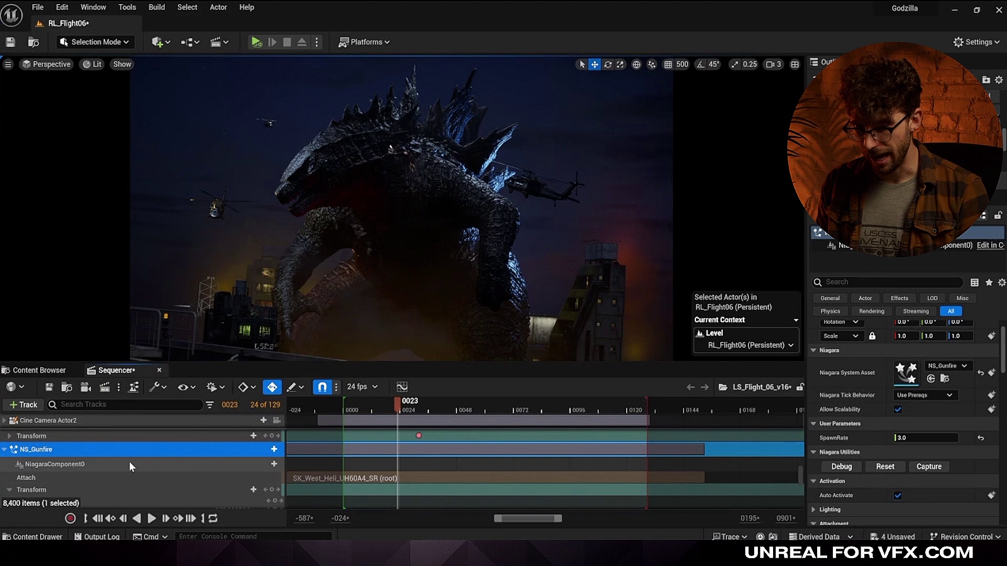
pyautogui.click(279, 466)
pyautogui.click(273, 464)
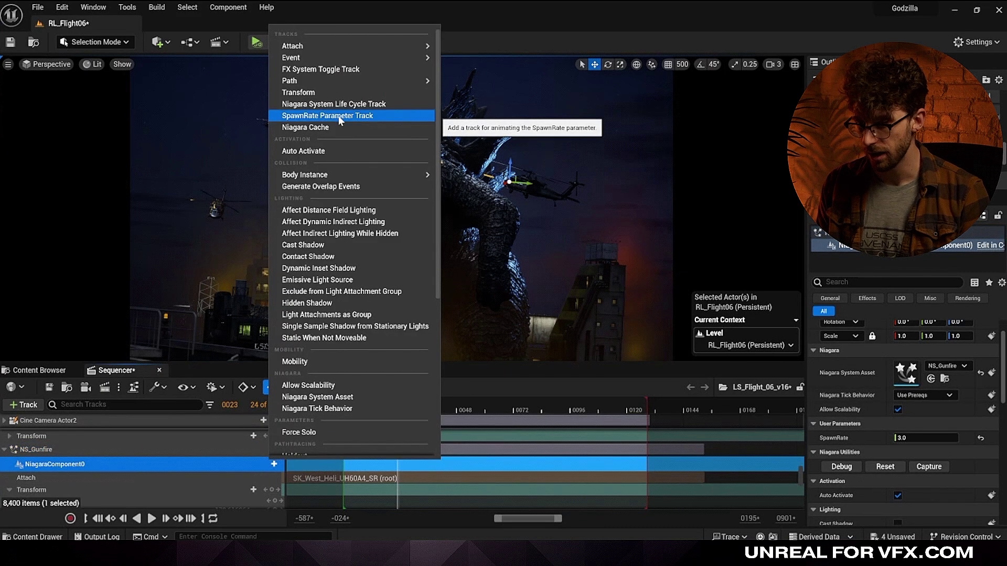
pyautogui.click(294, 116)
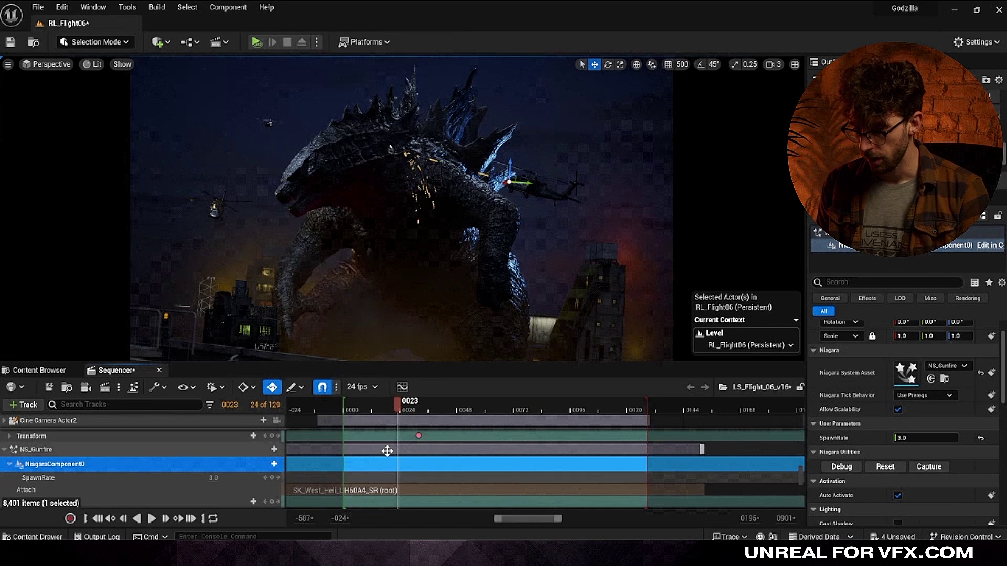
# Key SpawnRate at 3.0 on frame 23 and 0.0 on frame 26, move both keys to about frame 50 and play the burst.
pyautogui.click(273, 478)
pyautogui.click(407, 407)
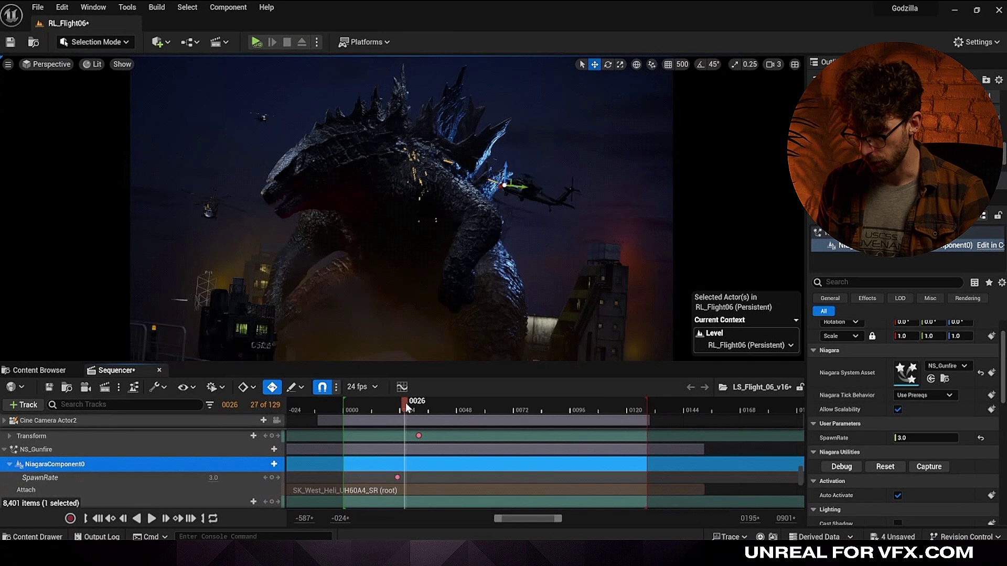
pyautogui.click(214, 478)
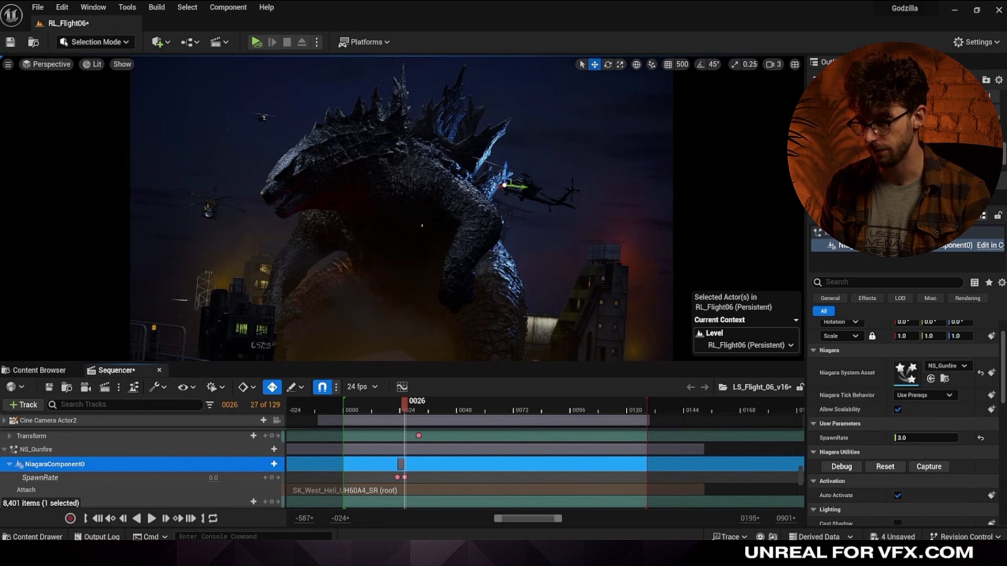
pyautogui.hotkey('ctrl', 'z')
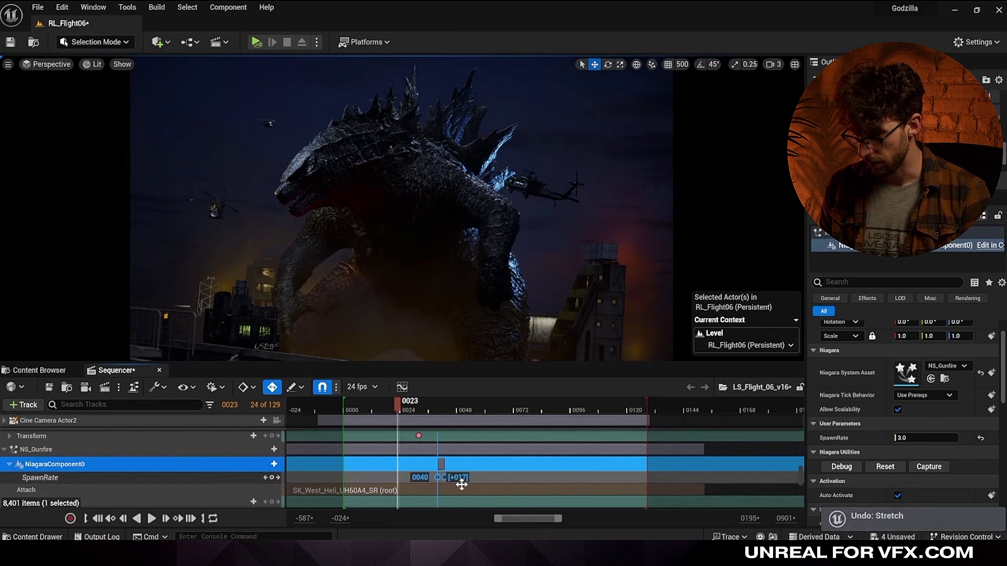
pyautogui.press('space')
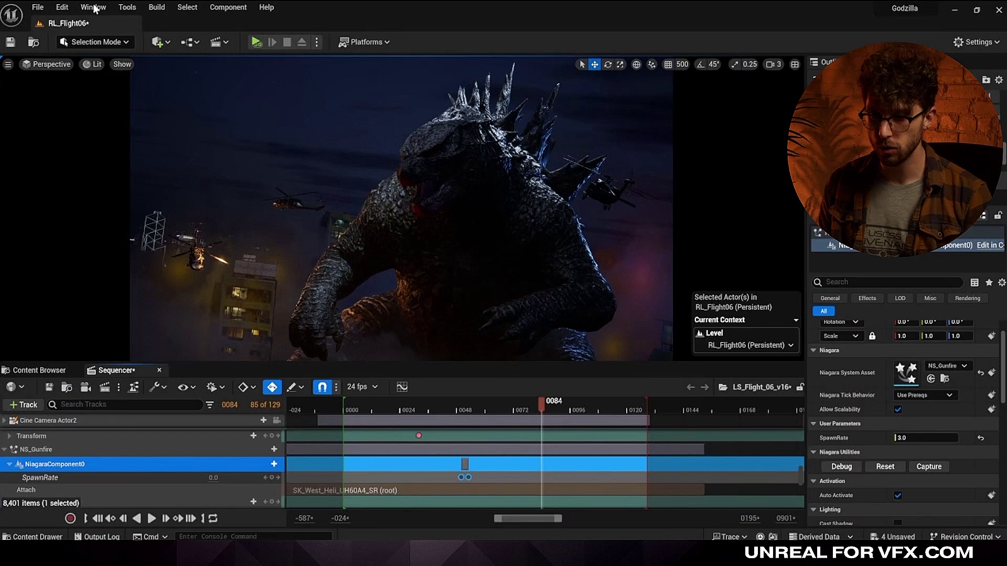
# Open the Plugins browser and search for "niagara sim" to check the Niagara sim caching plugin.
pyautogui.click(64, 7)
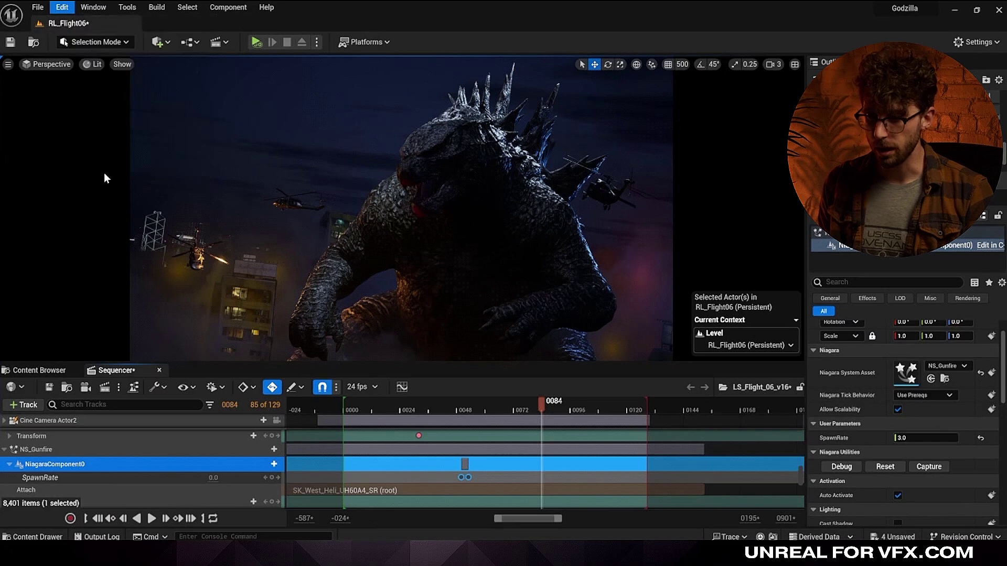
pyautogui.click(87, 177)
pyautogui.write('nia')
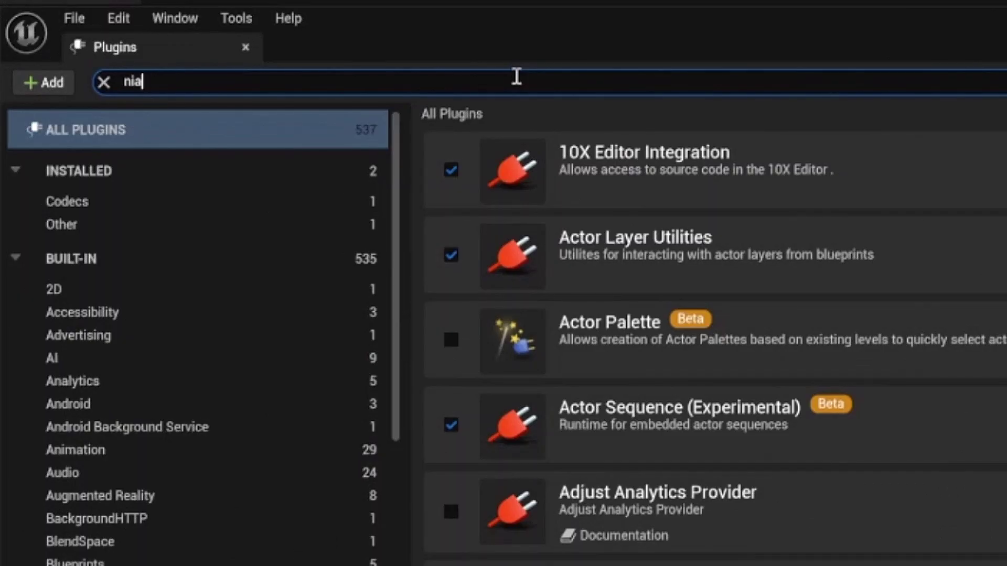
pyautogui.write('gar asim')
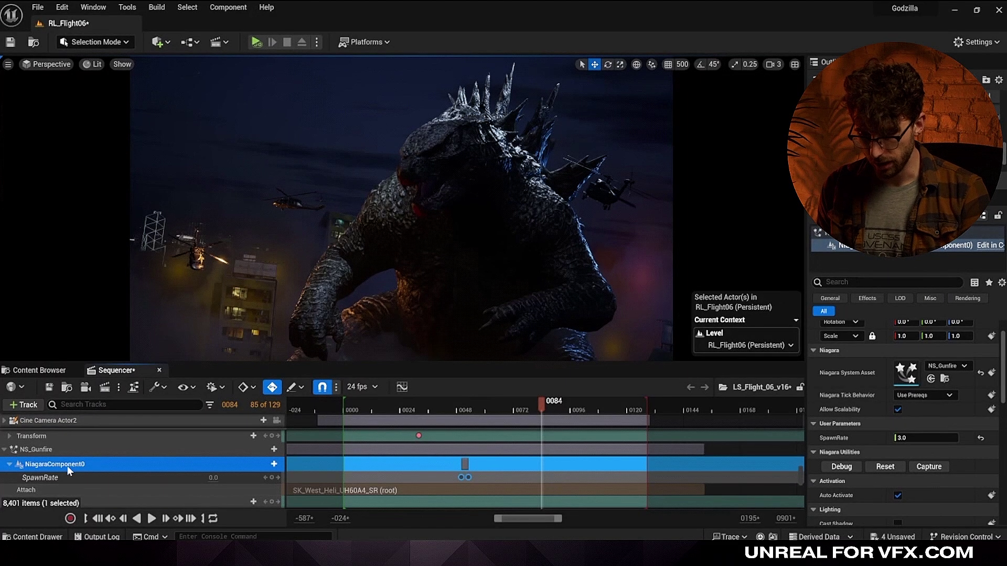
# Add a Niagara Cache track to NiagaraComponent0 and record the NS_Gunfire Sim Cache over the shot.
pyautogui.click(274, 464)
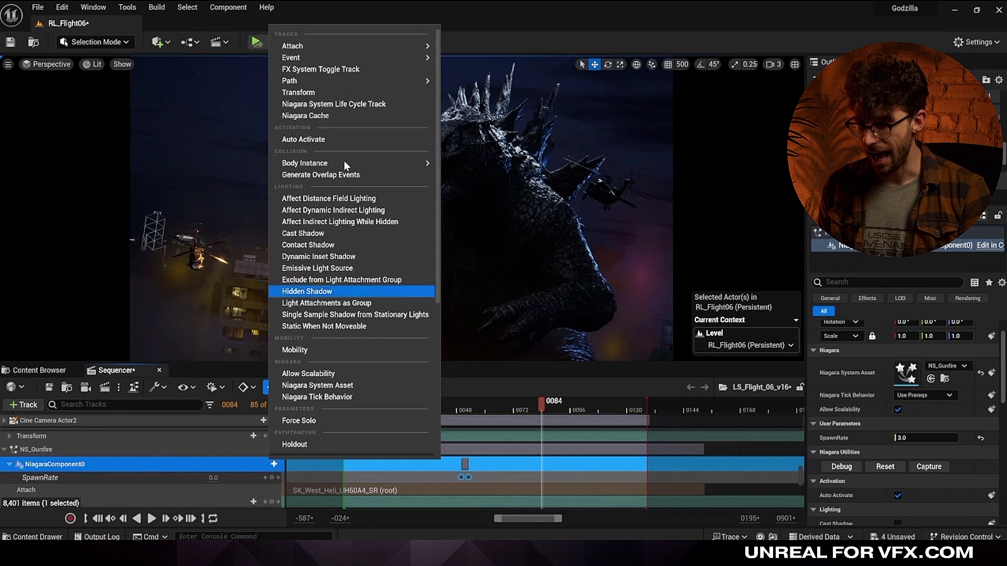
pyautogui.click(353, 116)
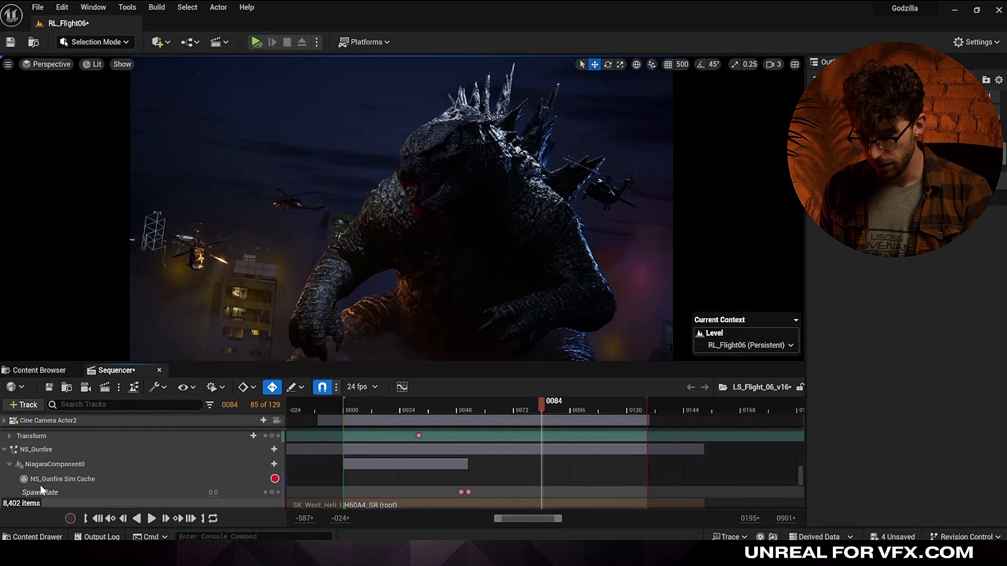
pyautogui.scroll(-1, 271, 476)
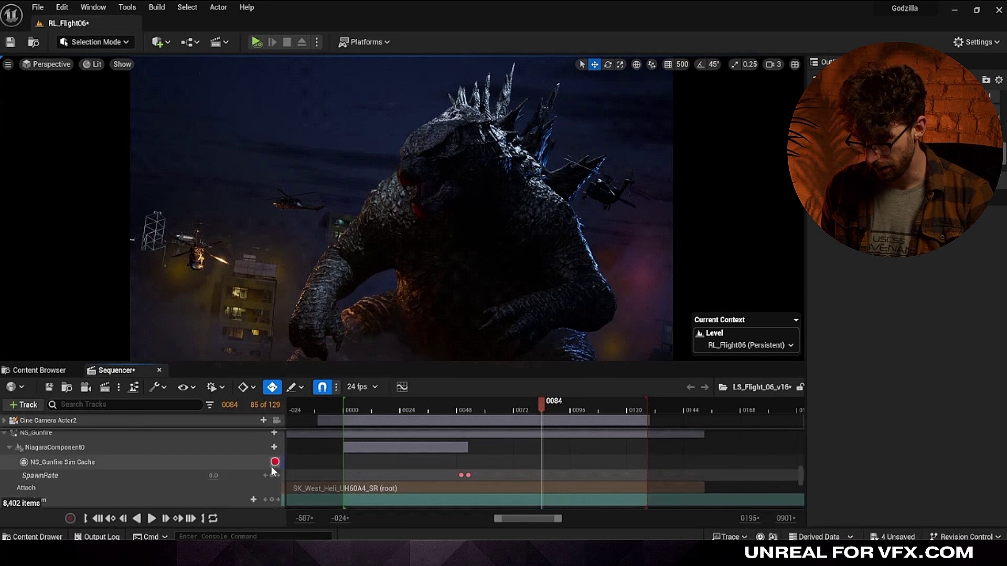
pyautogui.click(275, 462)
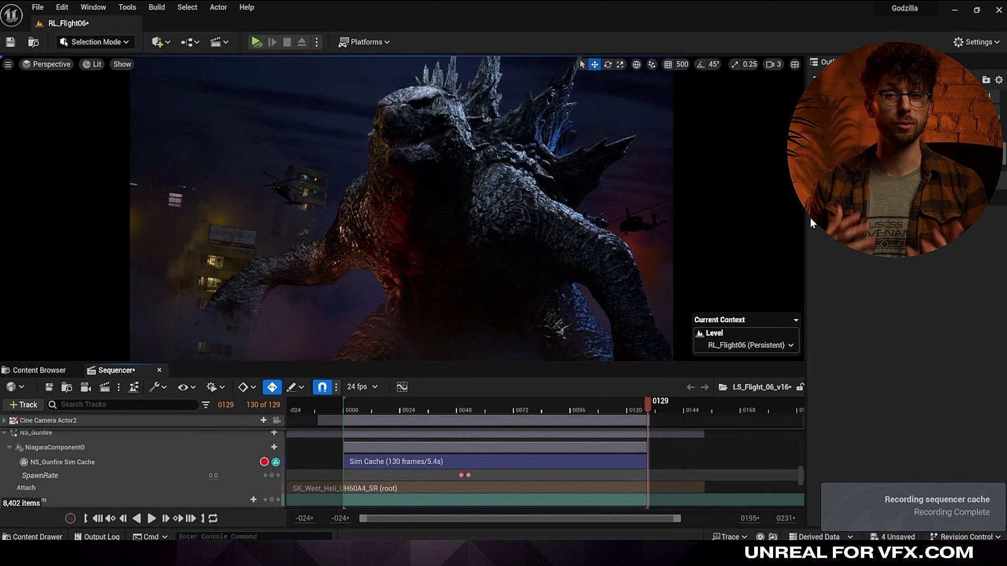
# Queue LS_Flight_06_v16 in the Movie Render Queue and choose a saved render configuration for the job.
pyautogui.click(104, 387)
pyautogui.click(409, 170)
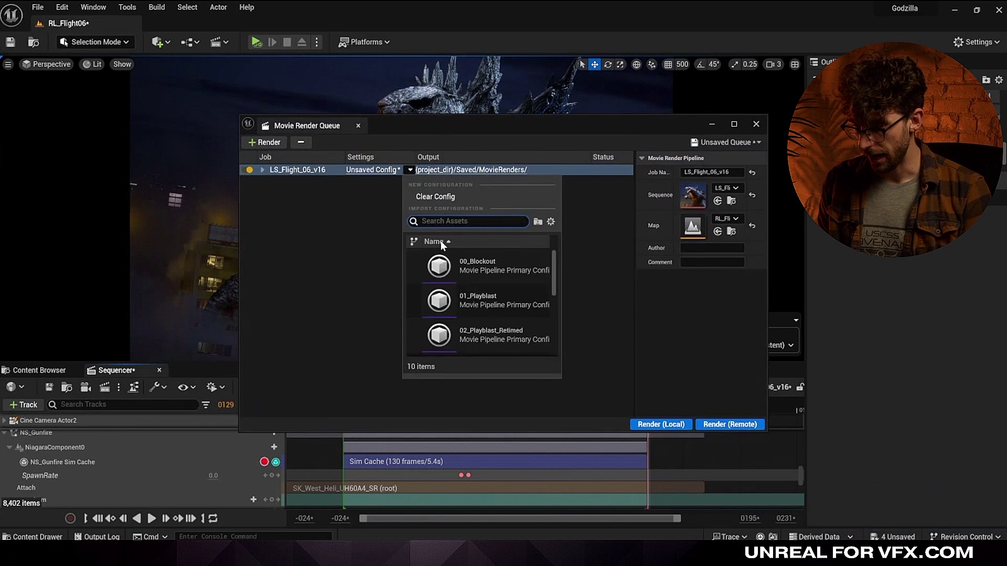
pyautogui.click(487, 289)
pyautogui.click(713, 124)
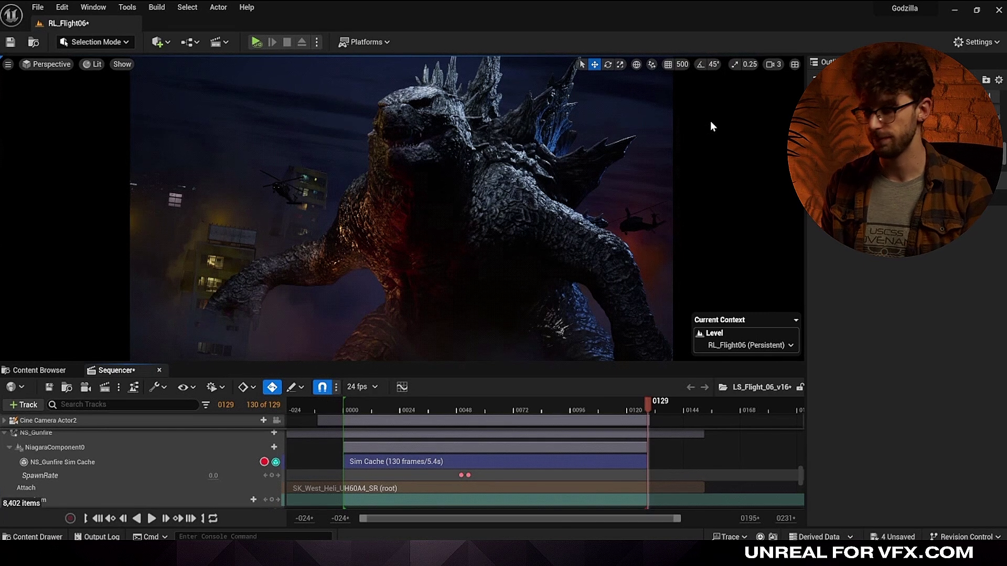
# Switch to NukeX and review the rendered bullet, spark and gunfire light passes in the viewer.
pyautogui.scroll(-3, 409, 456)
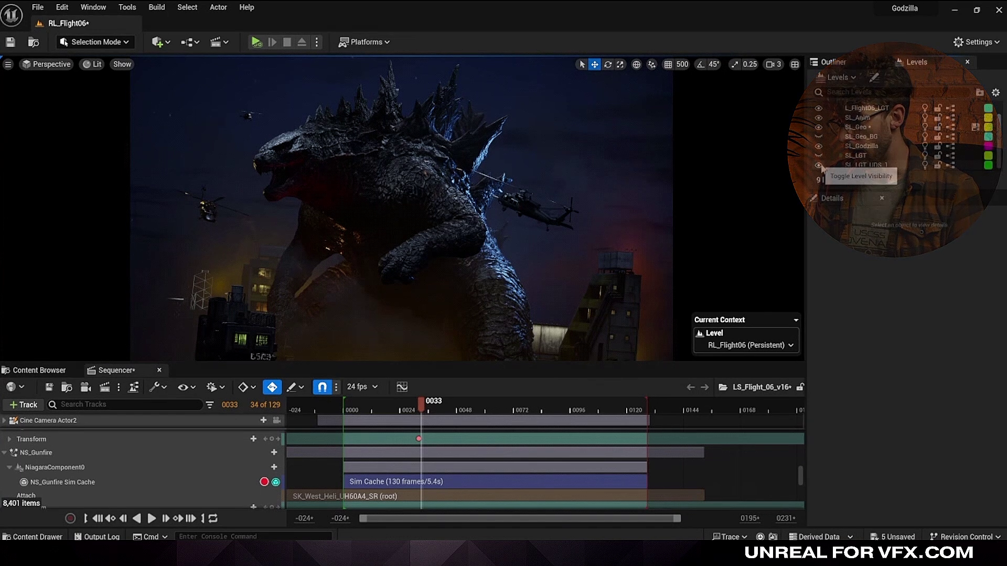
pyautogui.click(737, 214)
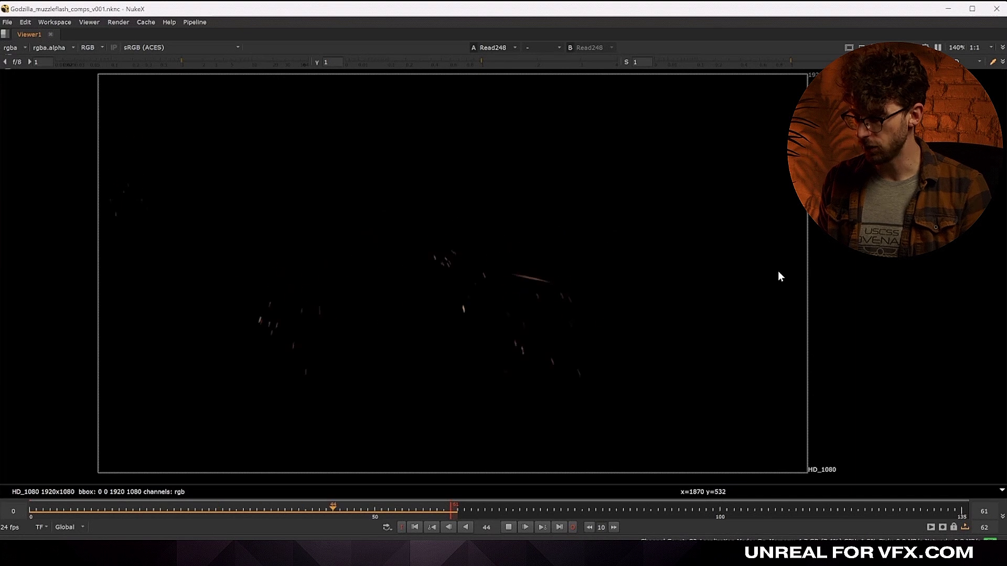
pyautogui.moveTo(731, 322); pyautogui.dragTo(731, 322)
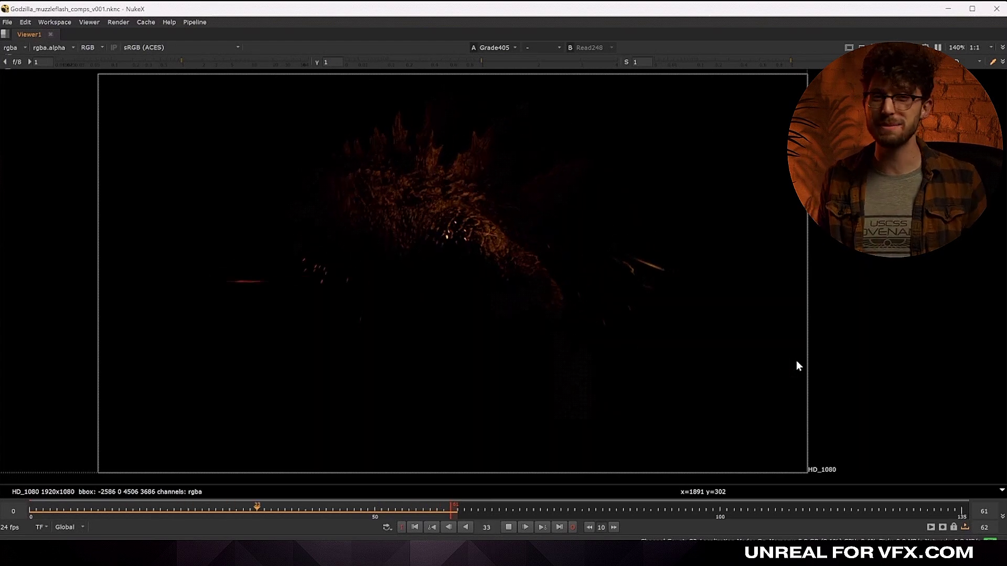
# Play back the Godzilla composites and the helicopter-interior shot's rain, tracer and gunfire light passes, switching between the viewer inputs to compare them.
pyautogui.press('1')
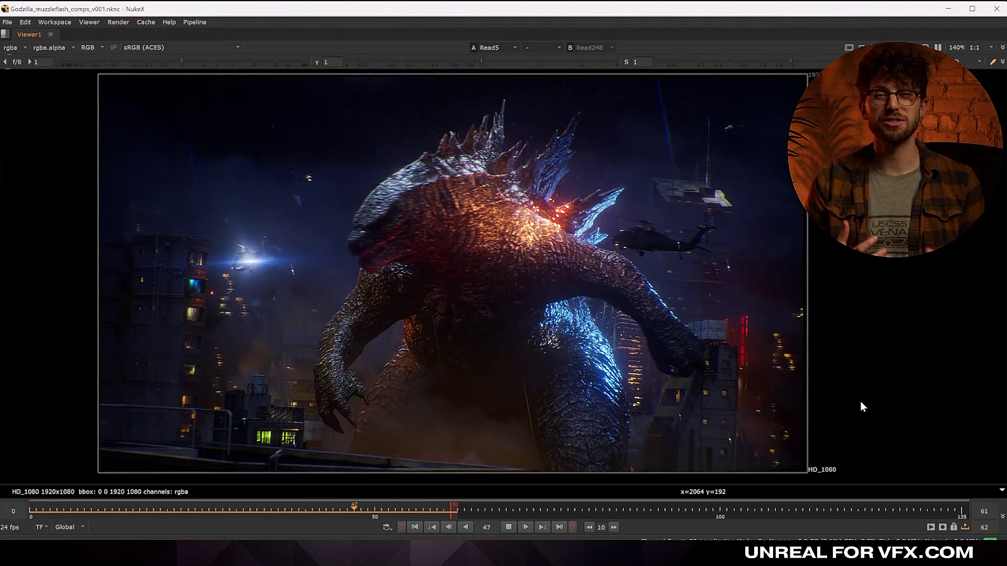
pyautogui.press('2')
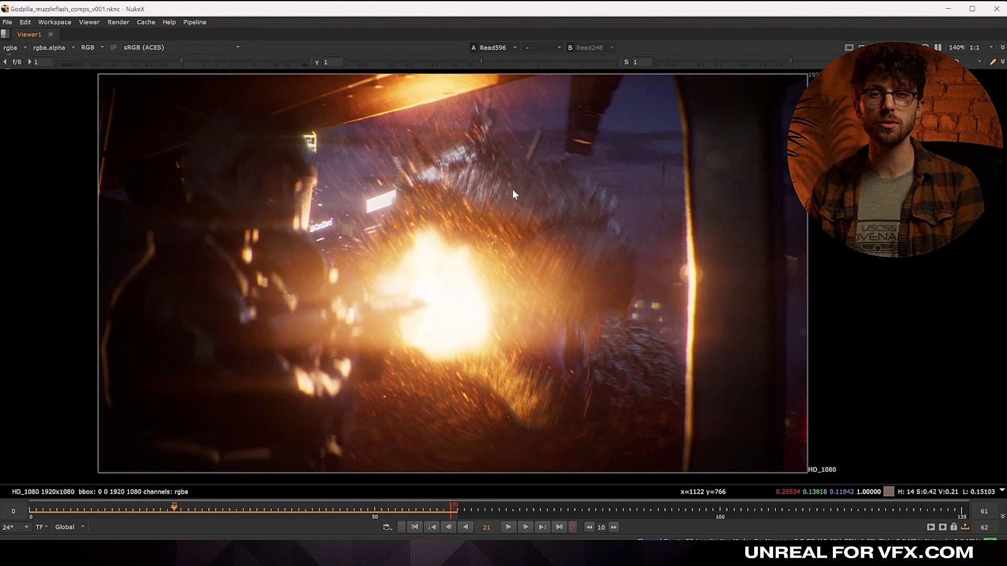
pyautogui.press('1')
pyautogui.click(509, 528)
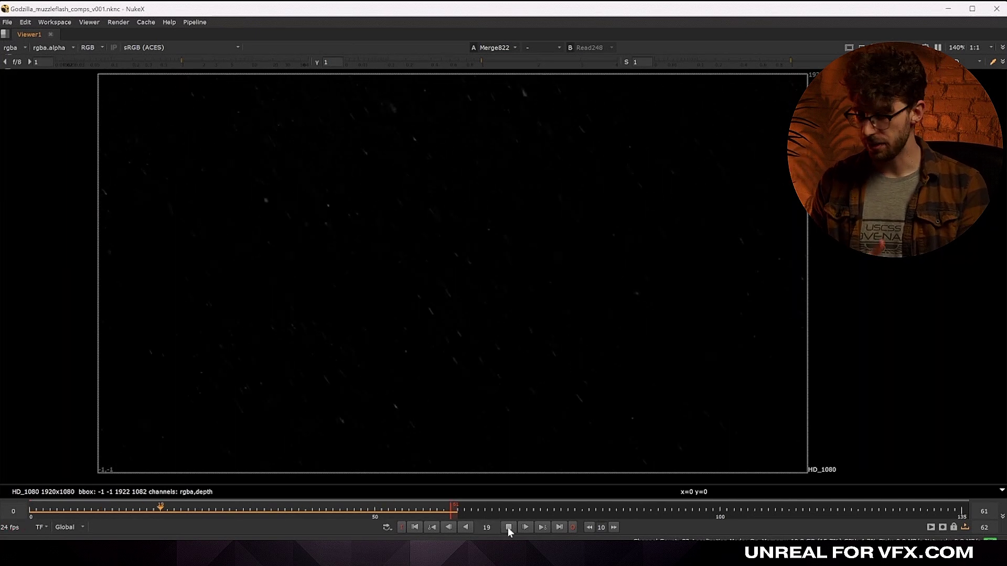
pyautogui.press('1')
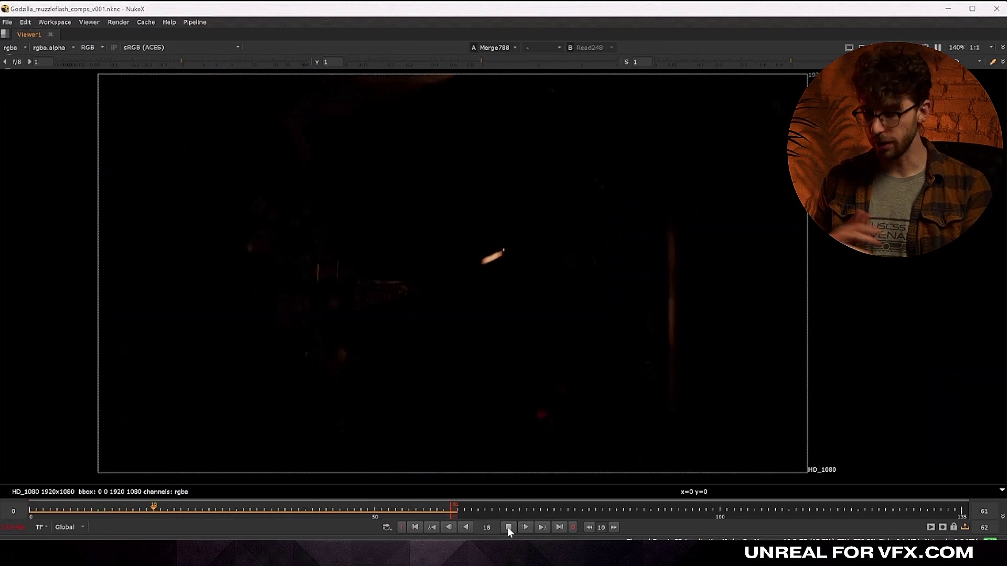
pyautogui.press('2')
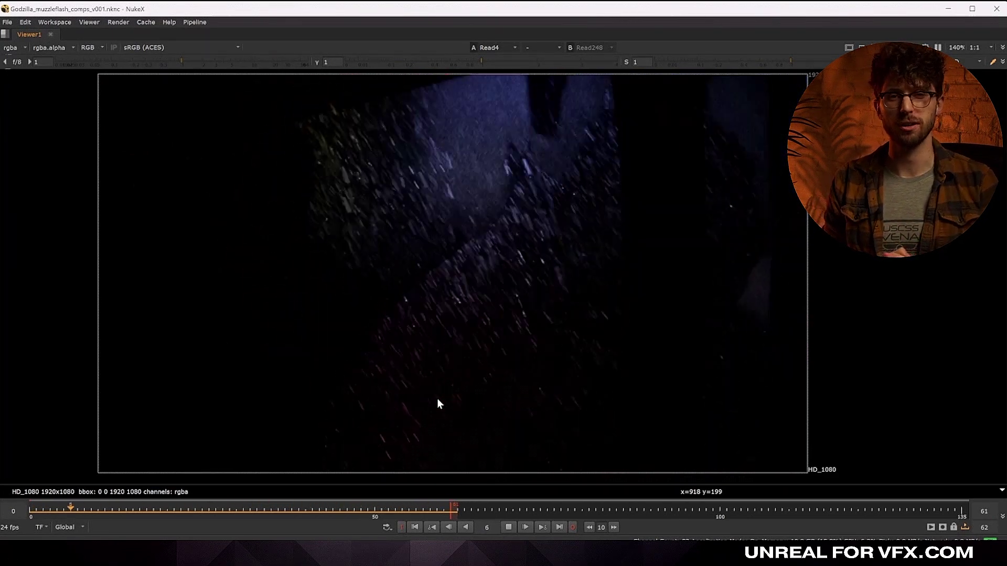
pyautogui.press('2')
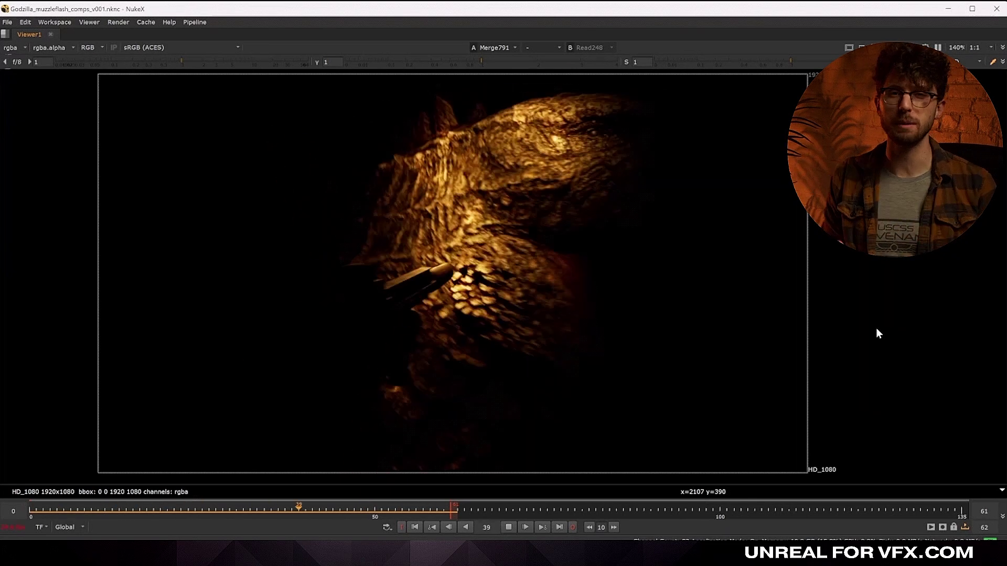
pyautogui.press('2')
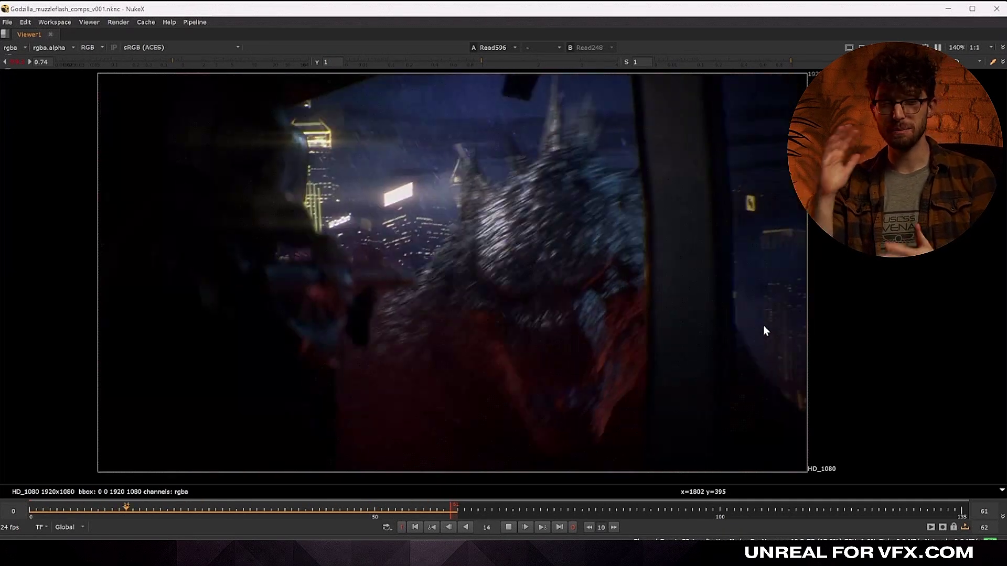